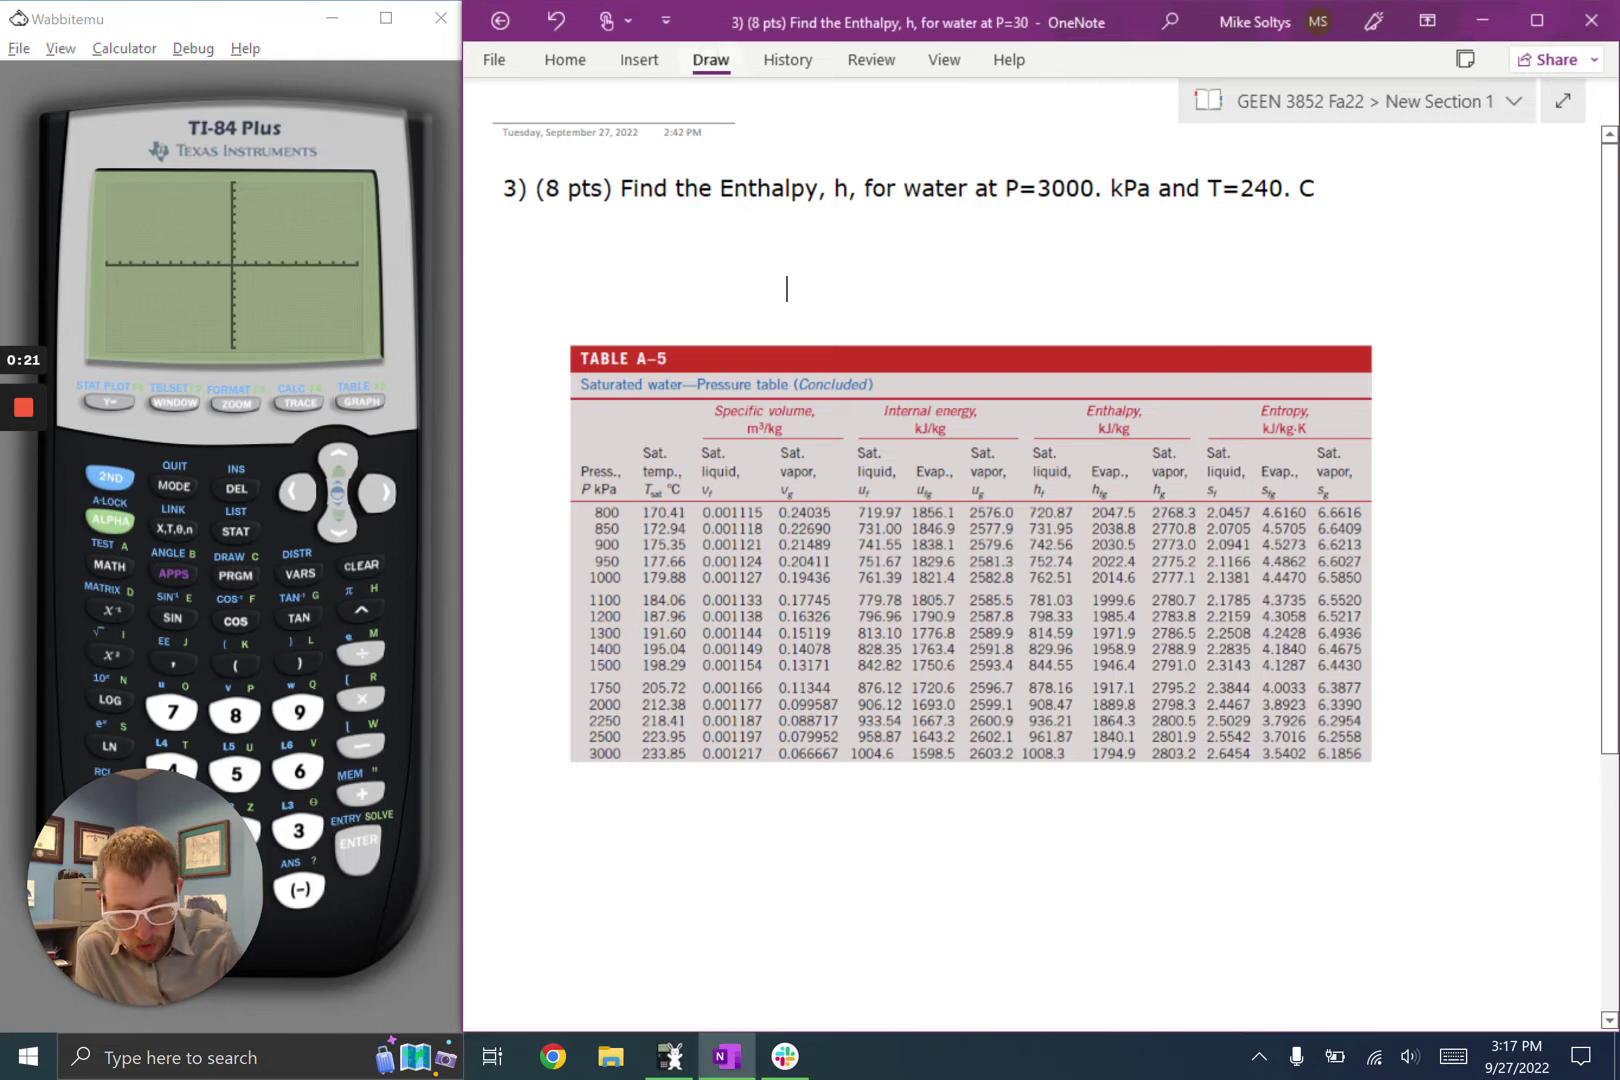
Highlight the 3000 kPa row's 233.85 saturation temperature in cyan, then return to the black pen.
{"action": "left_click", "coordinate": [710, 59]}
{"action": "left_click", "coordinate": [624, 147]}
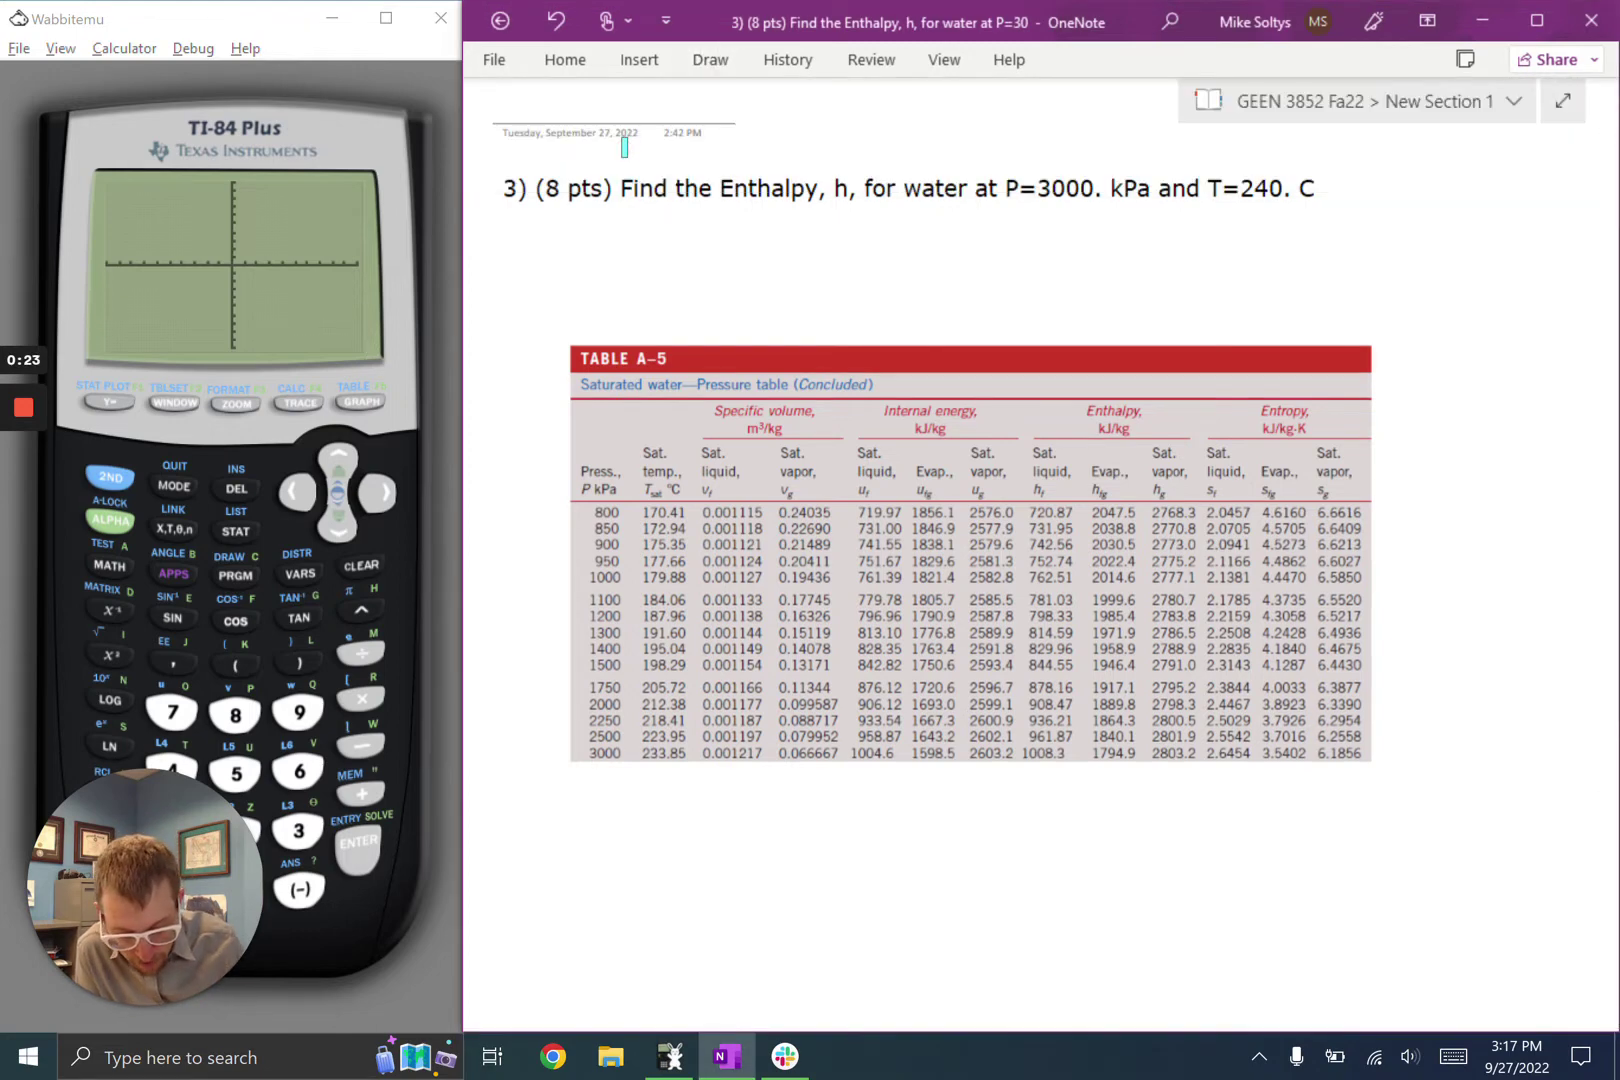
{"action": "left_click_drag", "start_coordinate": [591, 754], "coordinate": [696, 752]}
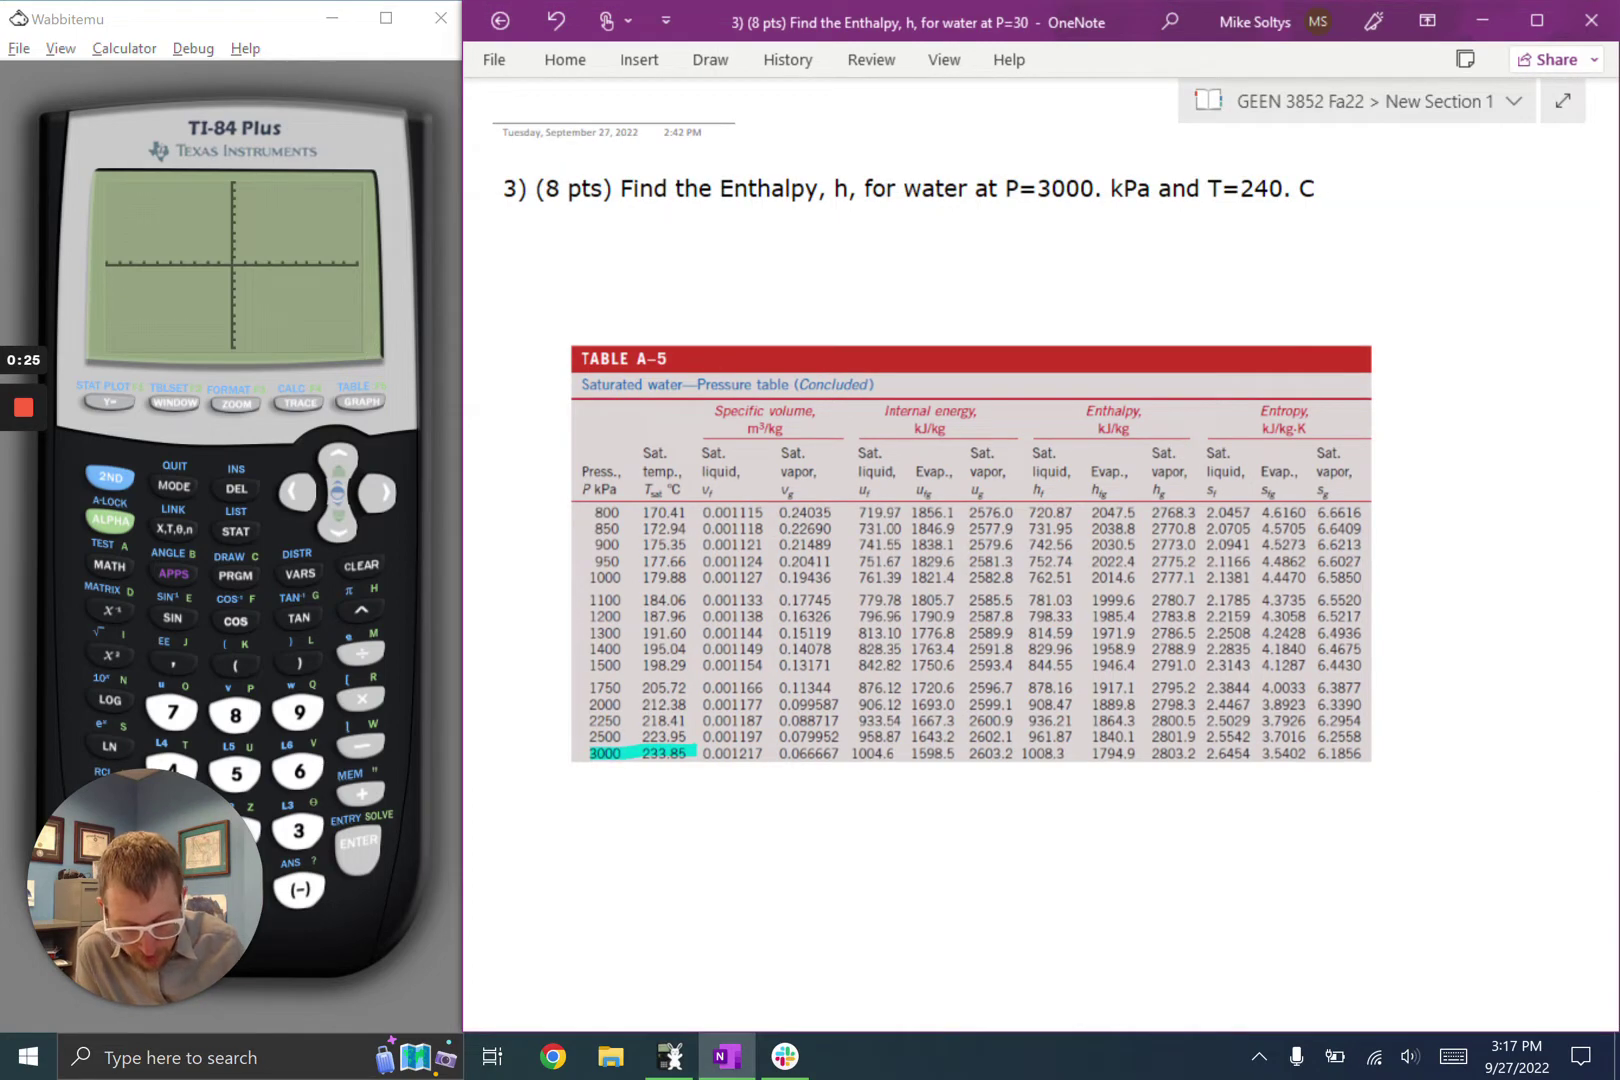
{"action": "left_click", "coordinate": [710, 59]}
{"action": "left_click", "coordinate": [680, 142]}
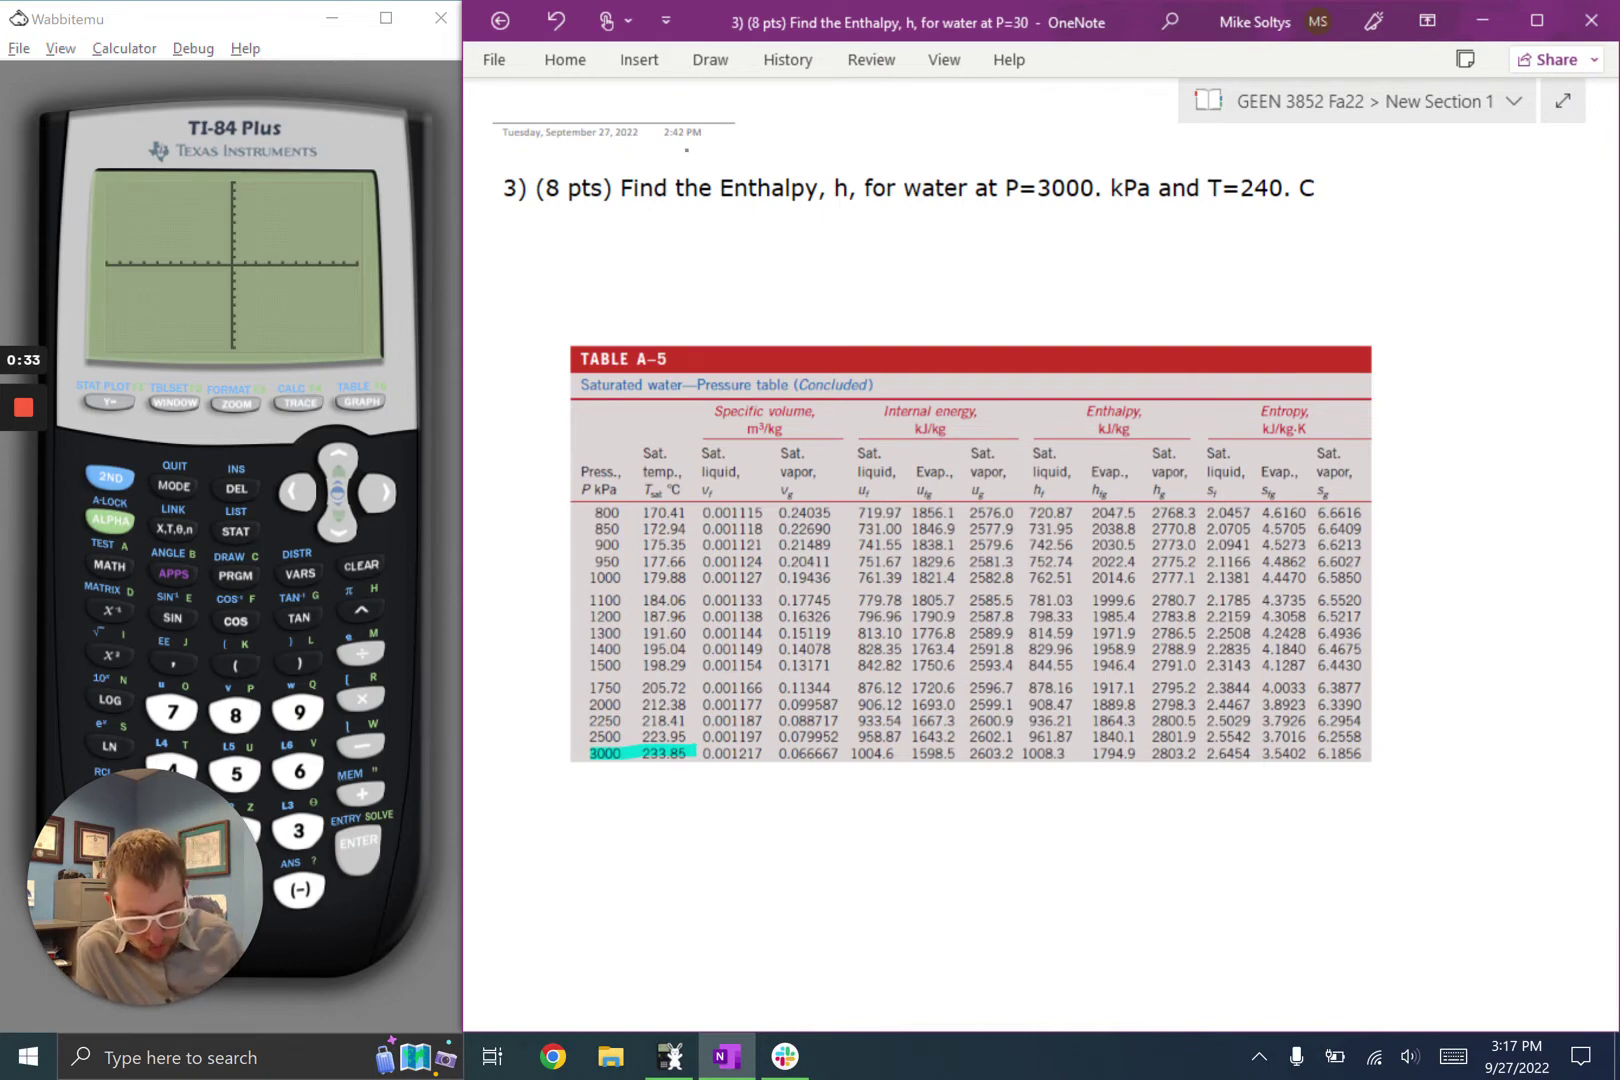
Sketch P–v axes, the vapour dome, and an isotherm labelled 233.85°C in black pen.
{"action": "mouse_move", "coordinate": [885, 783]}
{"action": "left_mouse_down"}
{"action": "mouse_move", "coordinate": [887, 890]}
{"action": "mouse_move", "coordinate": [1010, 953]}
{"action": "mouse_move", "coordinate": [1087, 952]}
{"action": "mouse_move", "coordinate": [848, 806]}
{"action": "left_mouse_up"}
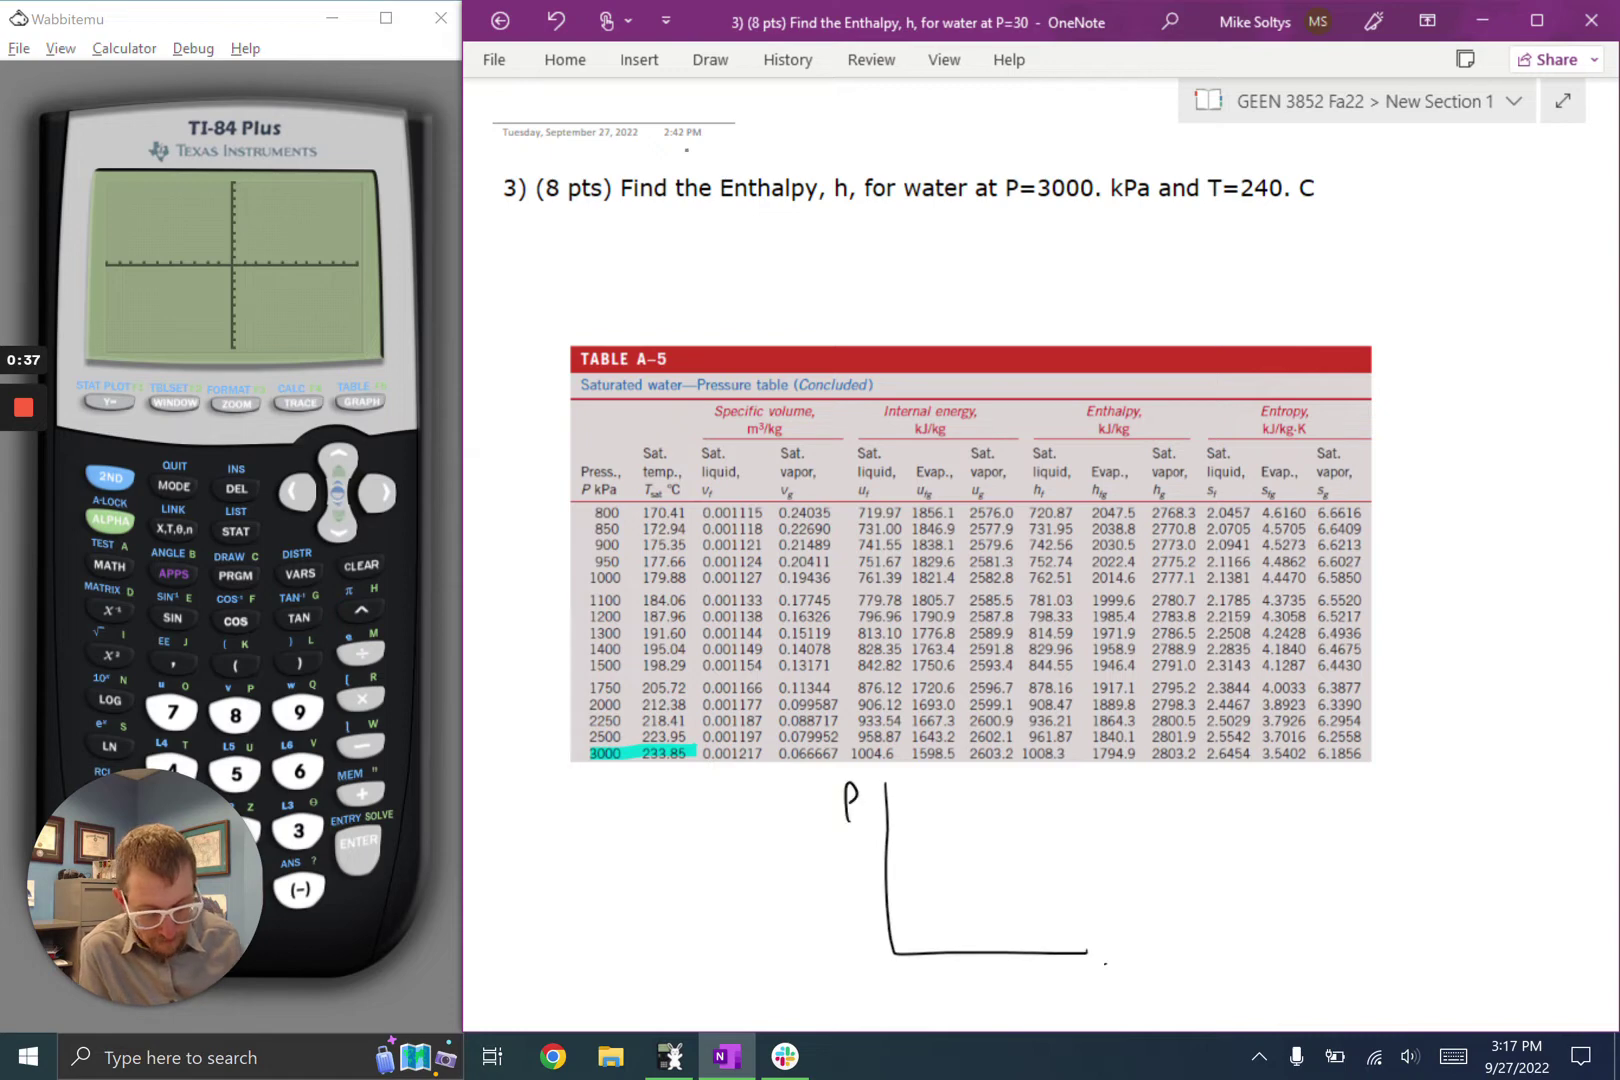
{"action": "left_click_drag", "start_coordinate": [1104, 965], "coordinate": [1133, 962]}
{"action": "mouse_move", "coordinate": [898, 950]}
{"action": "left_mouse_down"}
{"action": "mouse_move", "coordinate": [948, 822]}
{"action": "mouse_move", "coordinate": [1085, 952]}
{"action": "left_mouse_up"}
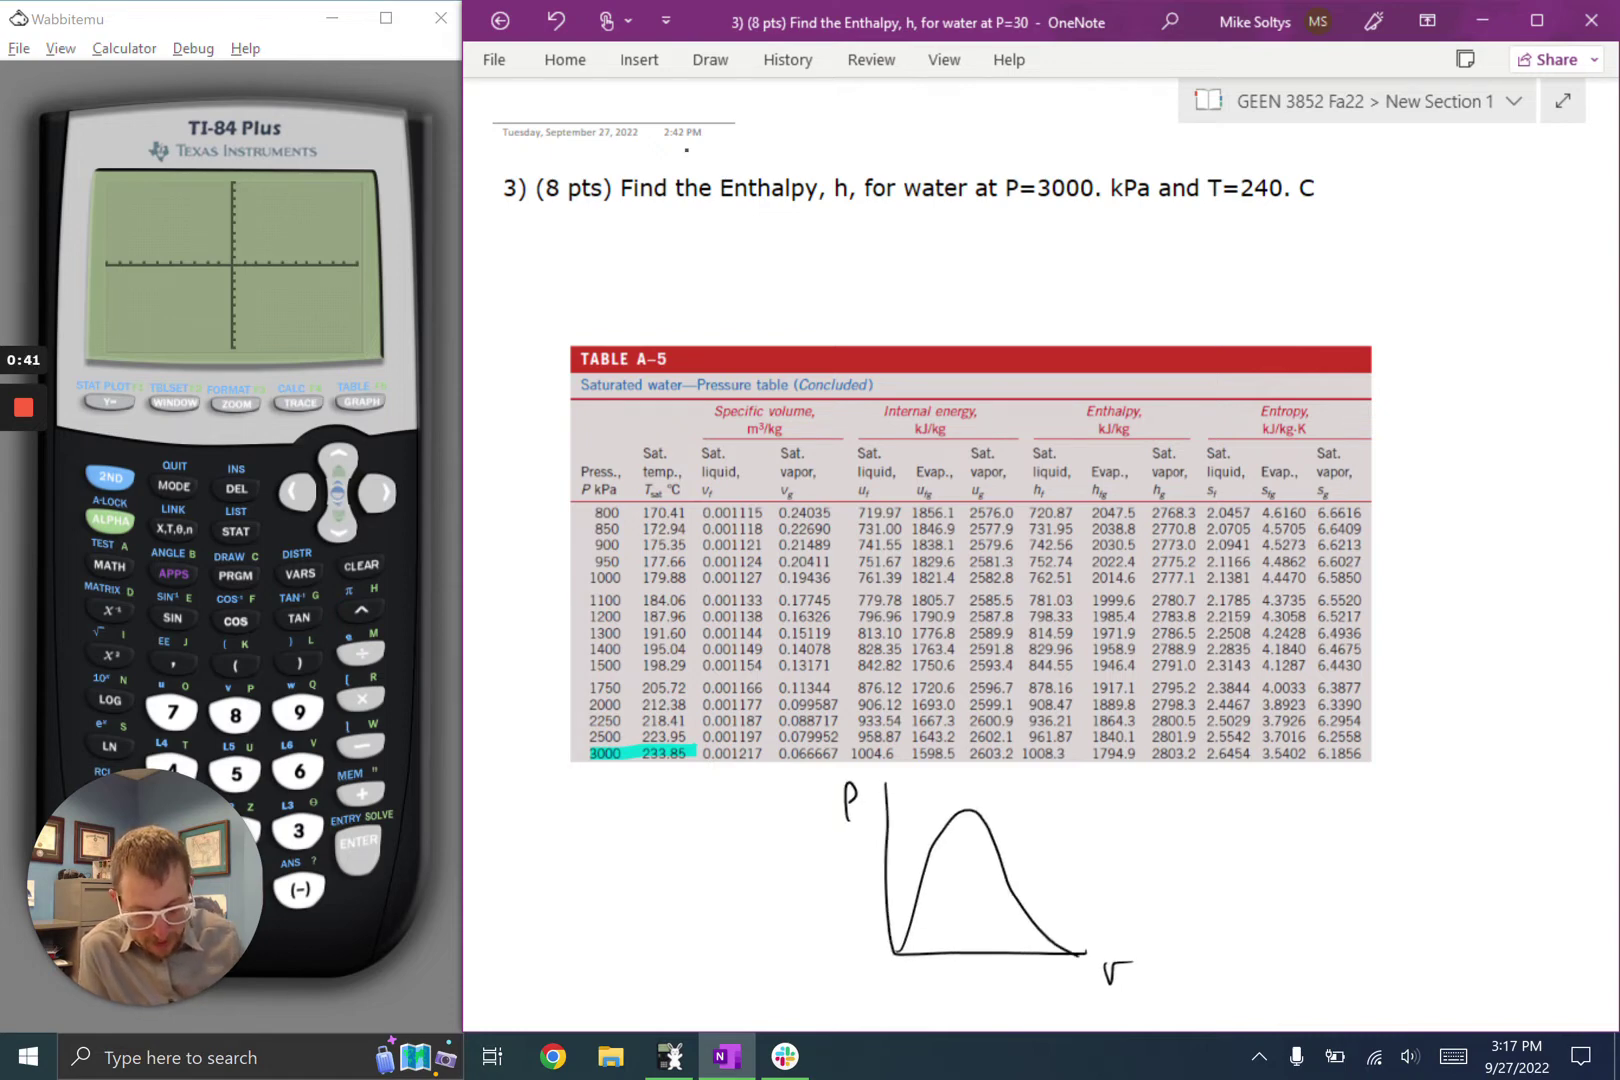
{"action": "mouse_move", "coordinate": [903, 797]}
{"action": "left_mouse_down"}
{"action": "mouse_move", "coordinate": [921, 872]}
{"action": "mouse_move", "coordinate": [1000, 876]}
{"action": "mouse_move", "coordinate": [1103, 924]}
{"action": "mouse_move", "coordinate": [1168, 924]}
{"action": "mouse_move", "coordinate": [1195, 903]}
{"action": "mouse_move", "coordinate": [1212, 922]}
{"action": "left_mouse_up"}
{"action": "left_click", "coordinate": [1140, 922]}
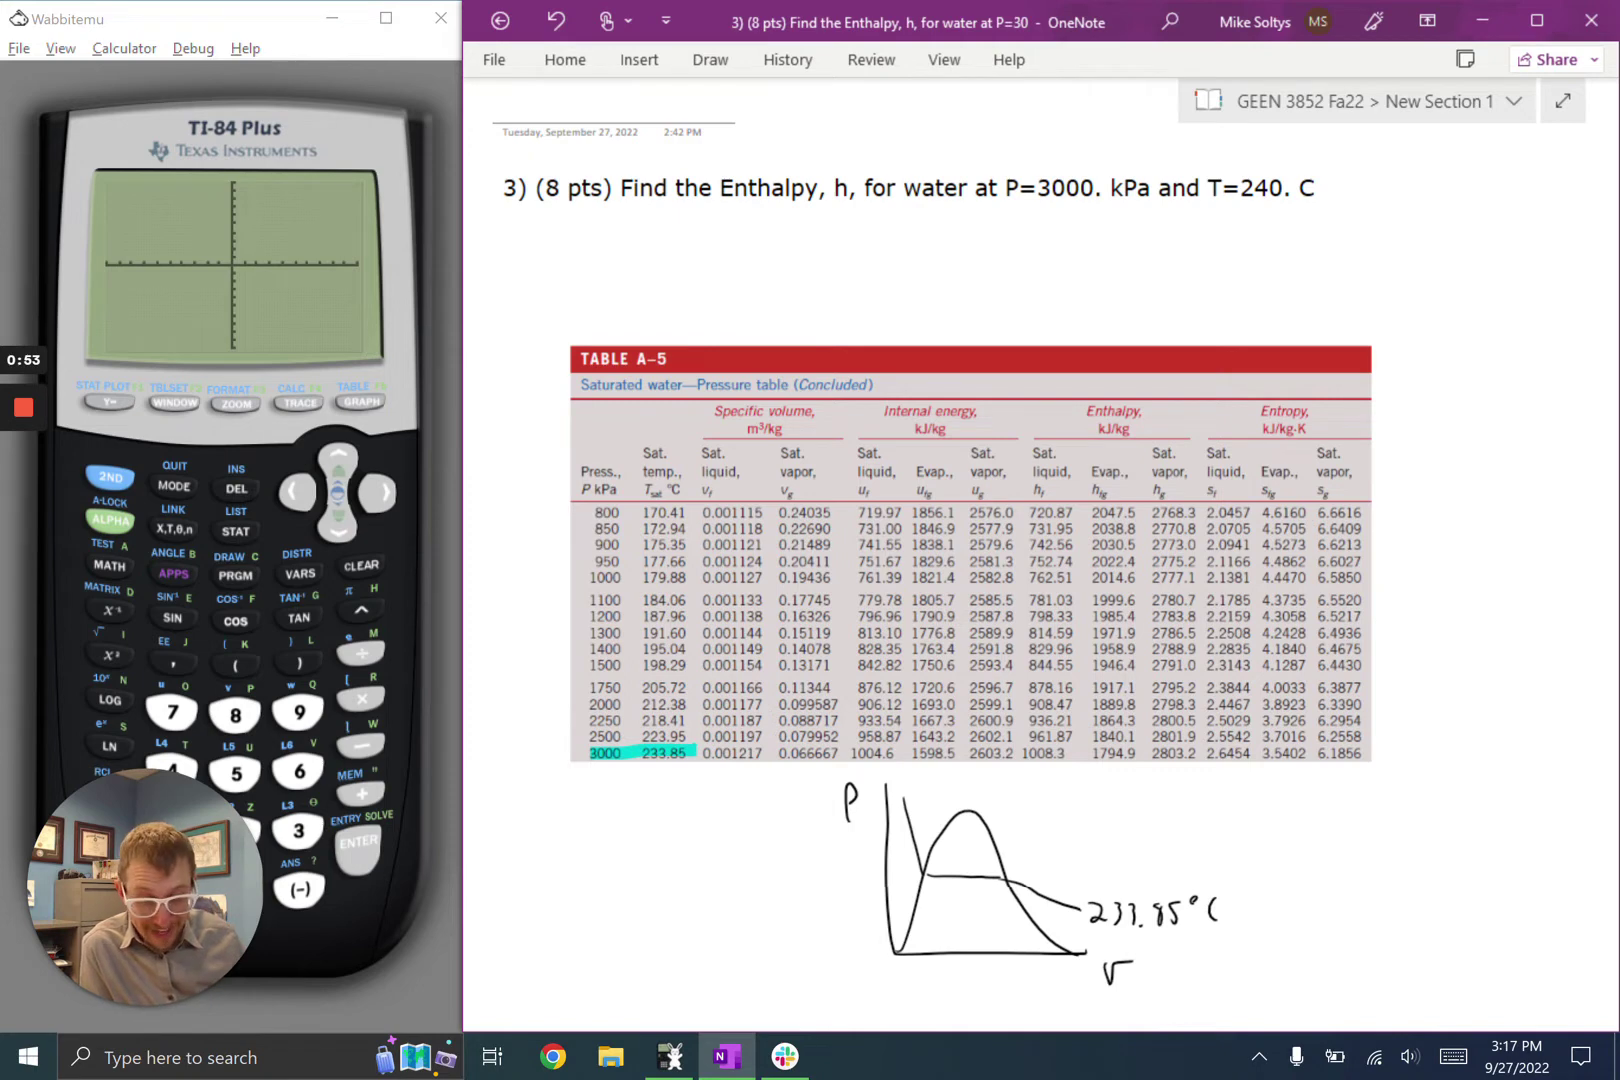
Mark the 3000 kPa pressure on the P axis in red pen.
{"action": "left_click", "coordinate": [710, 59]}
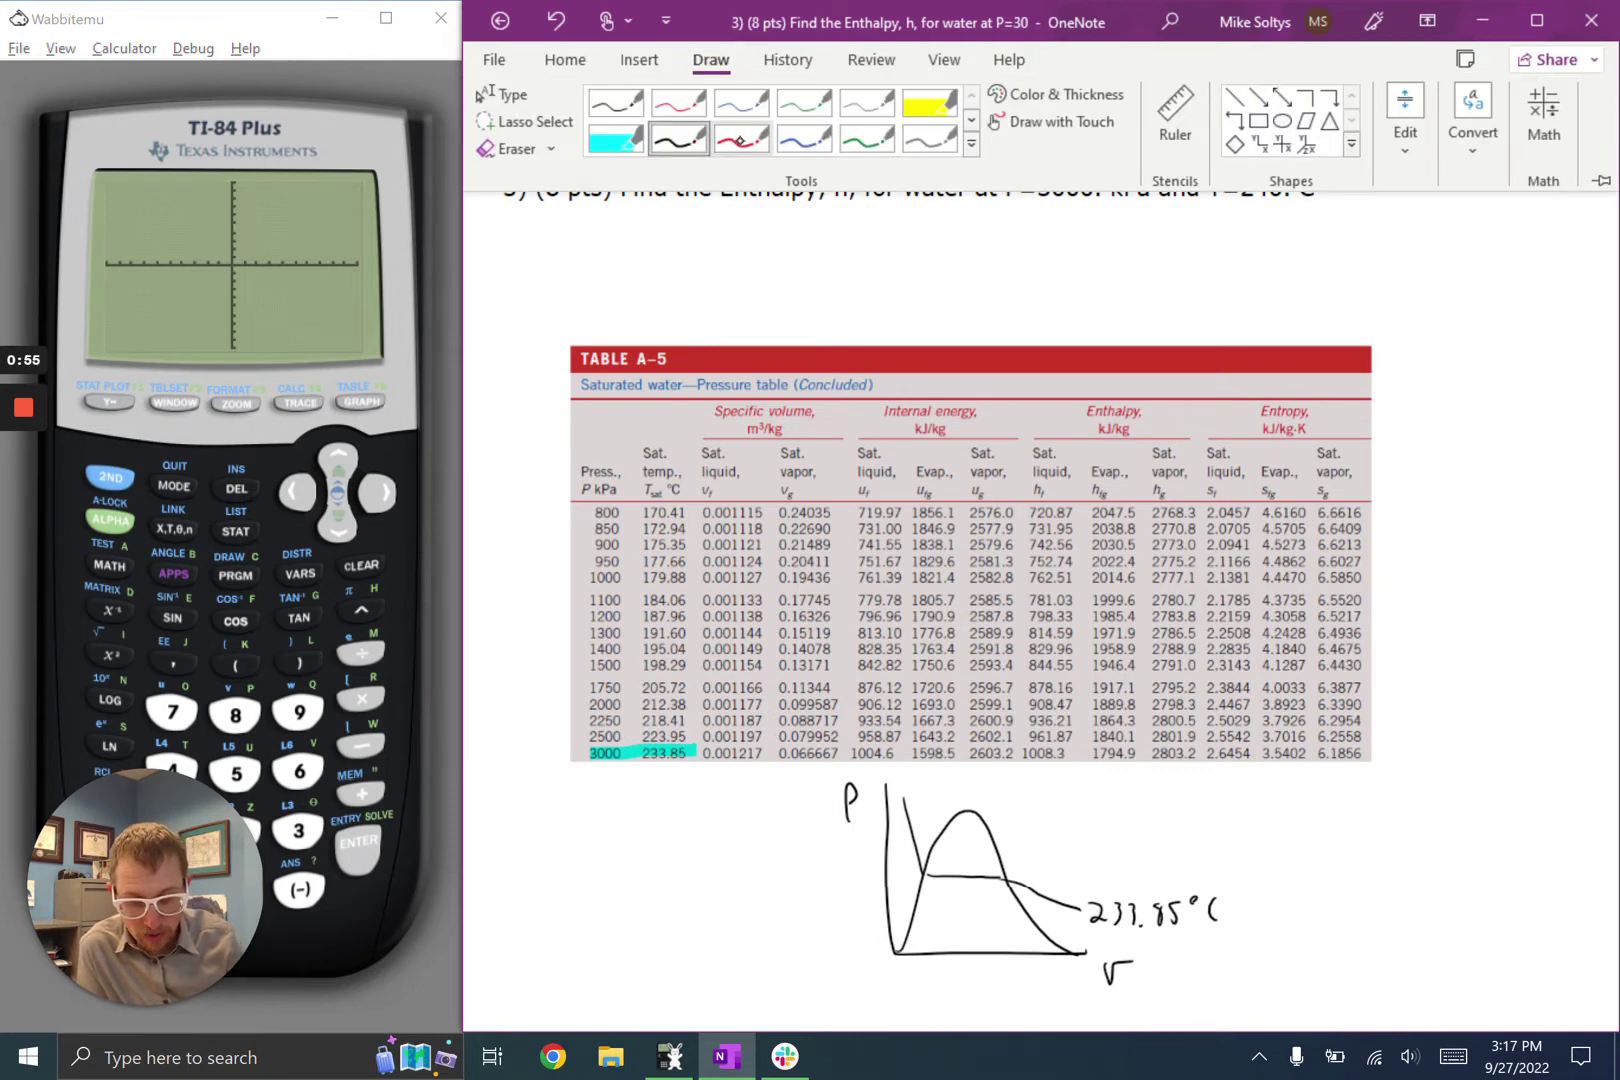
{"action": "left_click", "coordinate": [740, 140]}
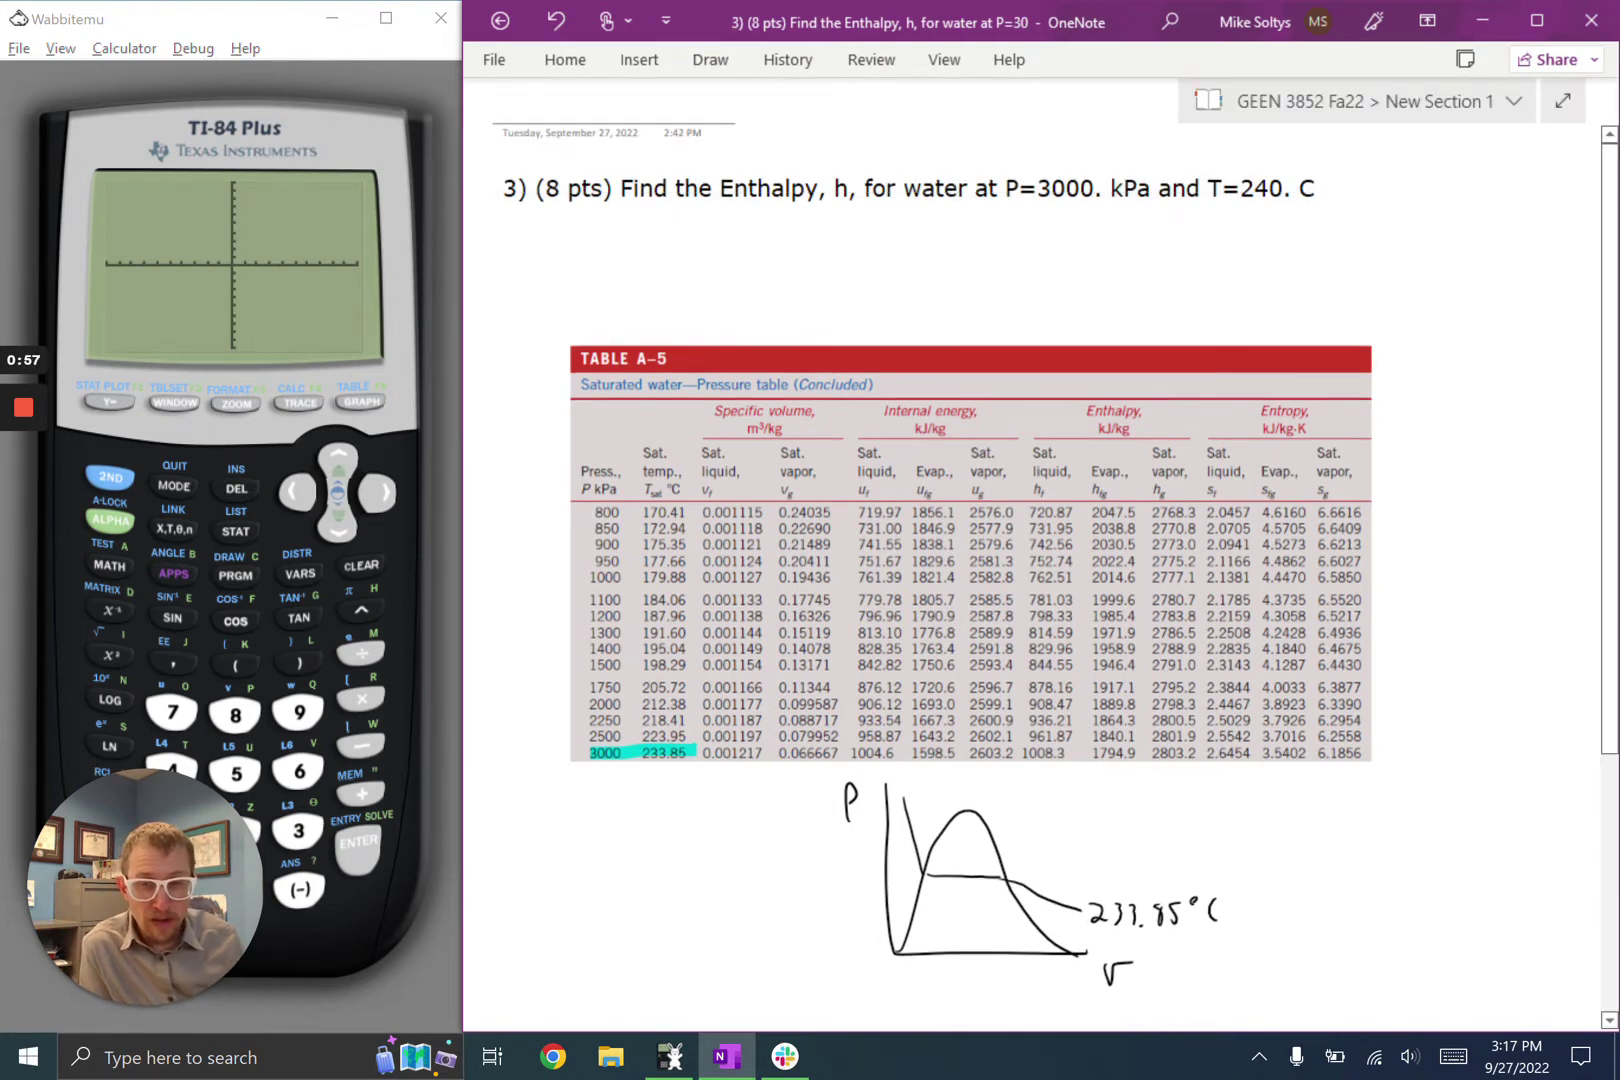
{"action": "left_click_drag", "start_coordinate": [877, 874], "coordinate": [897, 874]}
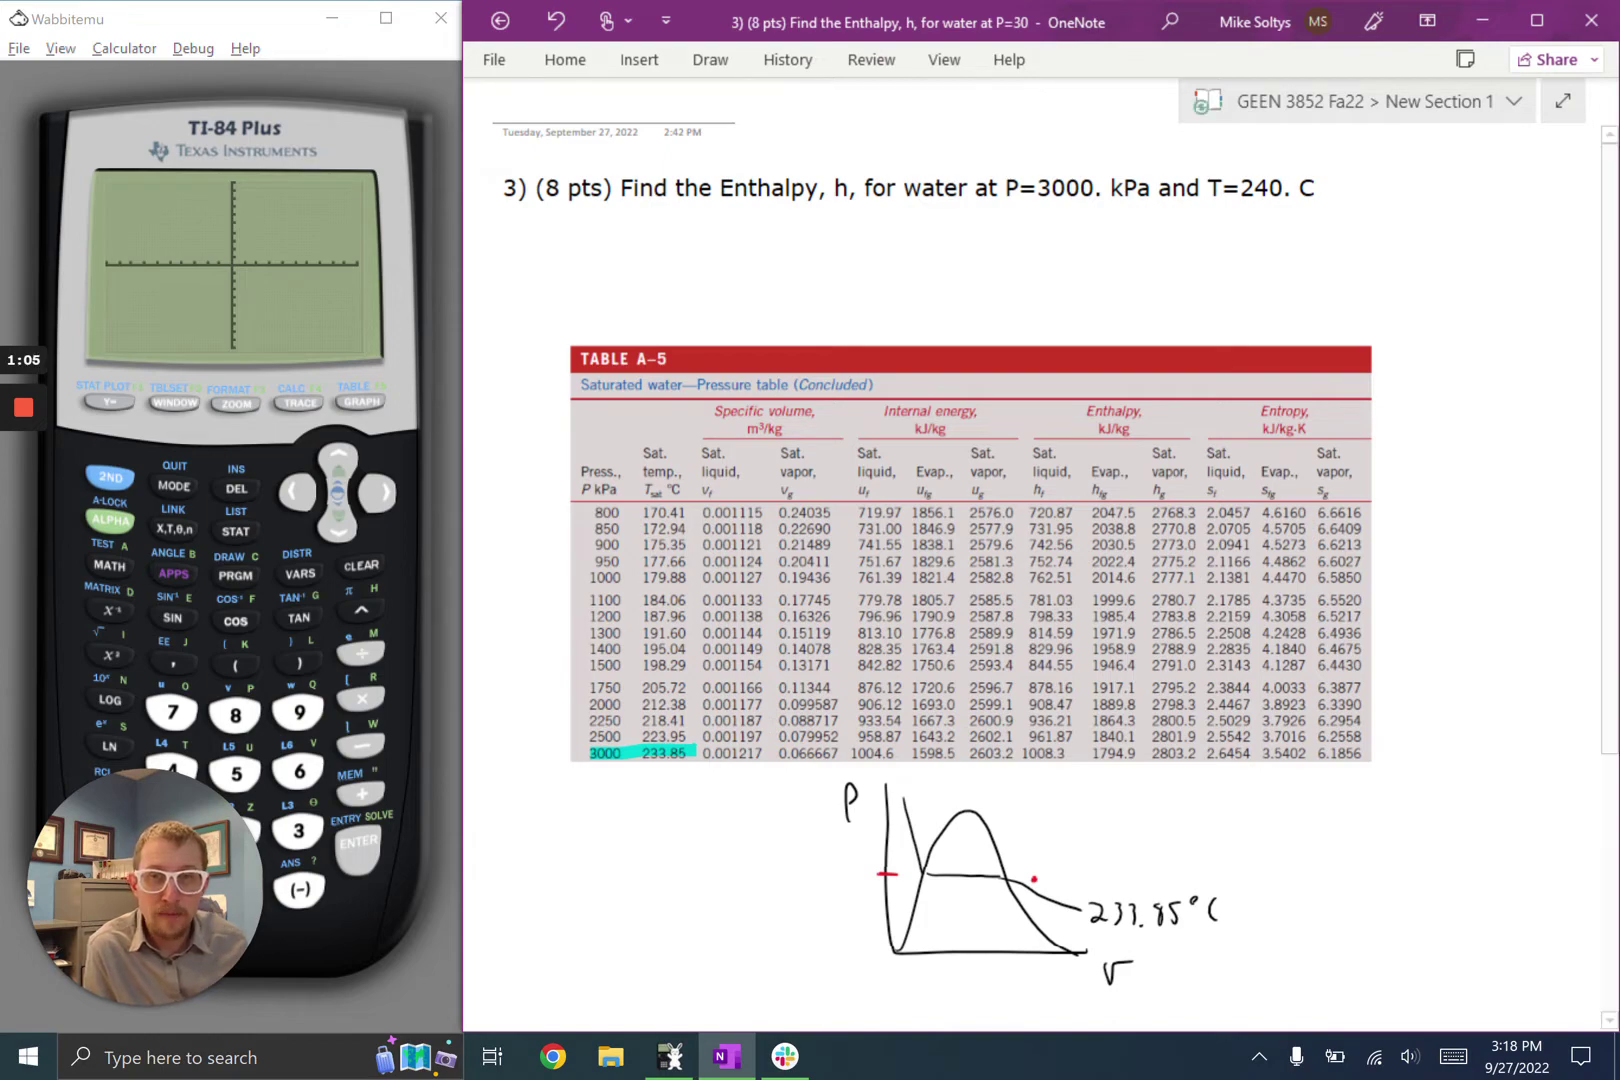
In the 3.00 MPa table, highlight the pressure, 233.85°C, Sat. row and 250 row in cyan.
{"action": "scroll", "coordinate": [1040, 492], "scroll_direction": "down", "scroll_amount": 10}
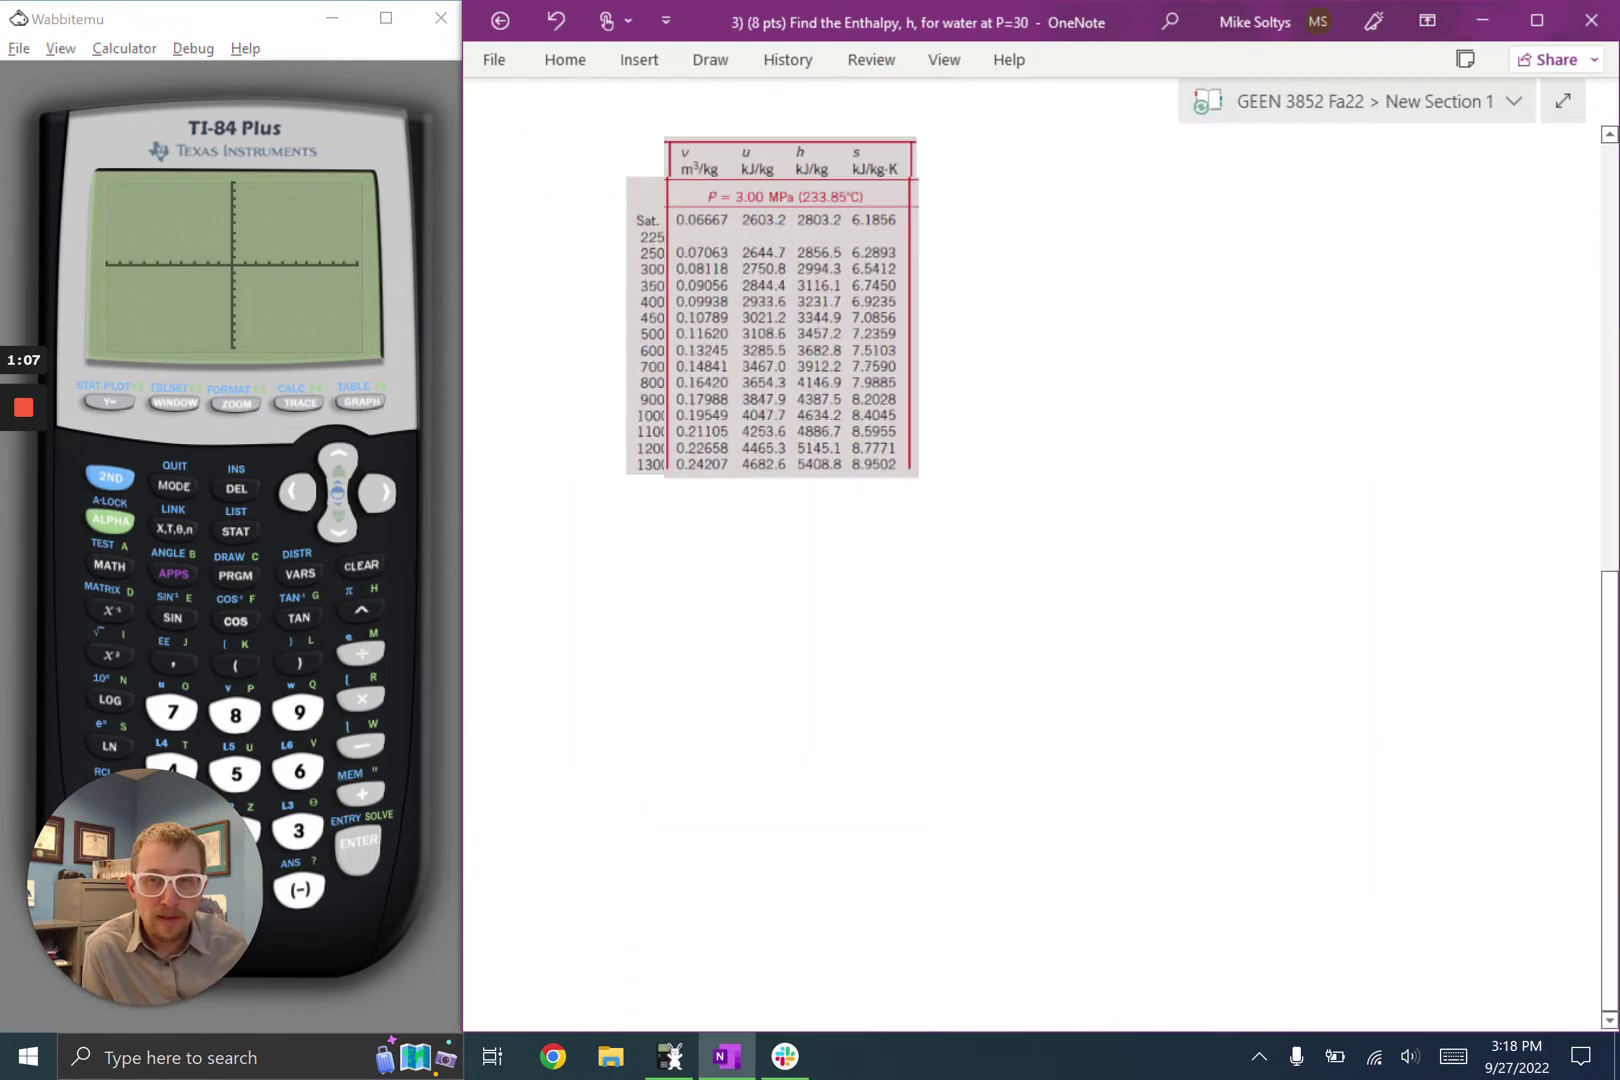
{"action": "scroll", "coordinate": [1040, 492], "scroll_direction": "up", "scroll_amount": 2}
{"action": "scroll", "coordinate": [1040, 492], "scroll_direction": "down", "scroll_amount": 2}
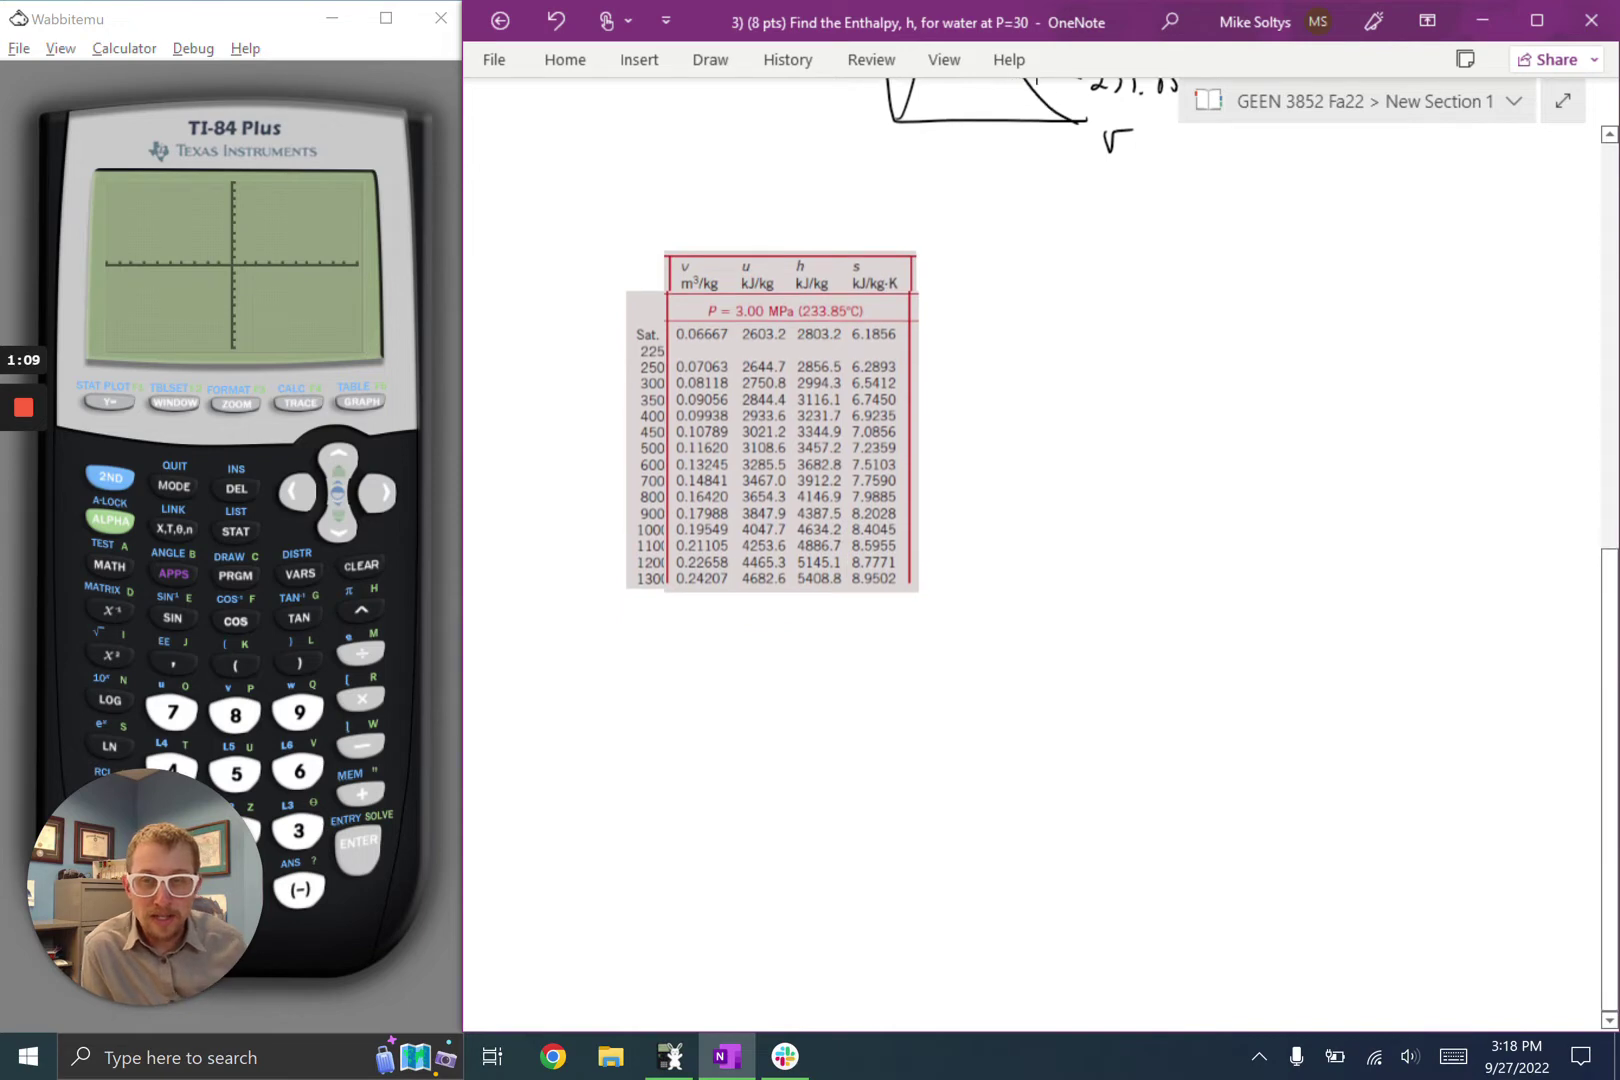
{"action": "left_click", "coordinate": [711, 61]}
{"action": "left_click", "coordinate": [615, 140]}
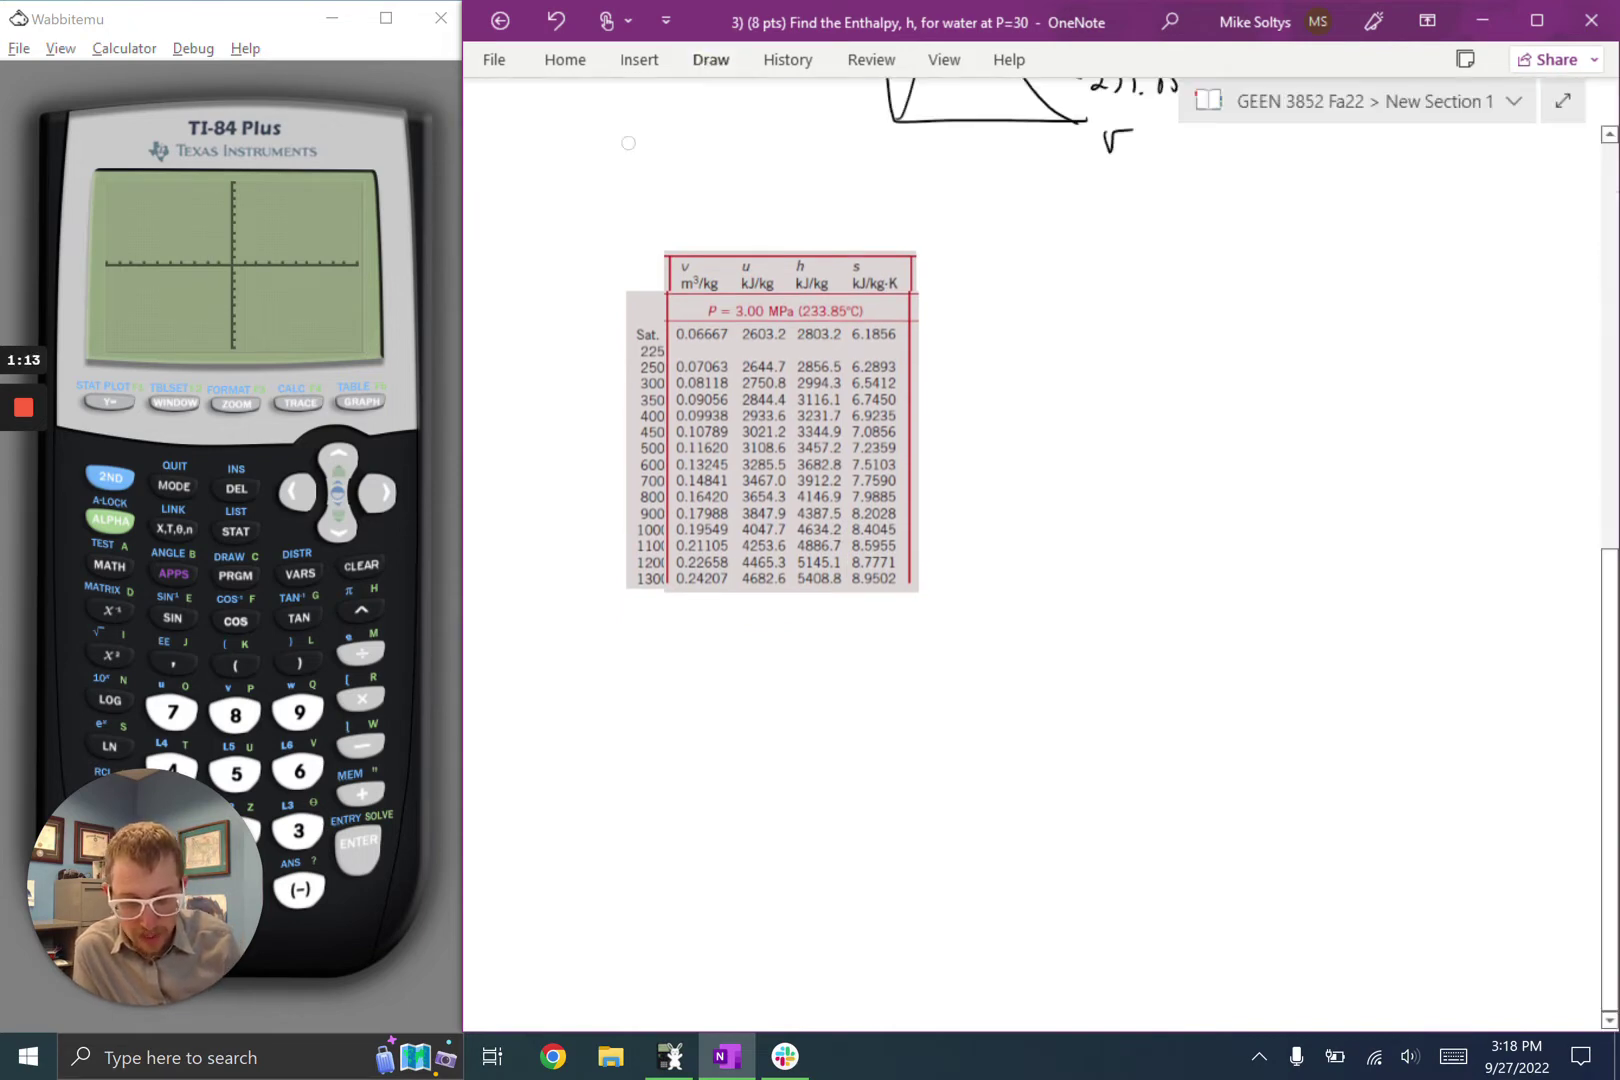
{"action": "left_click_drag", "start_coordinate": [730, 311], "coordinate": [795, 311]}
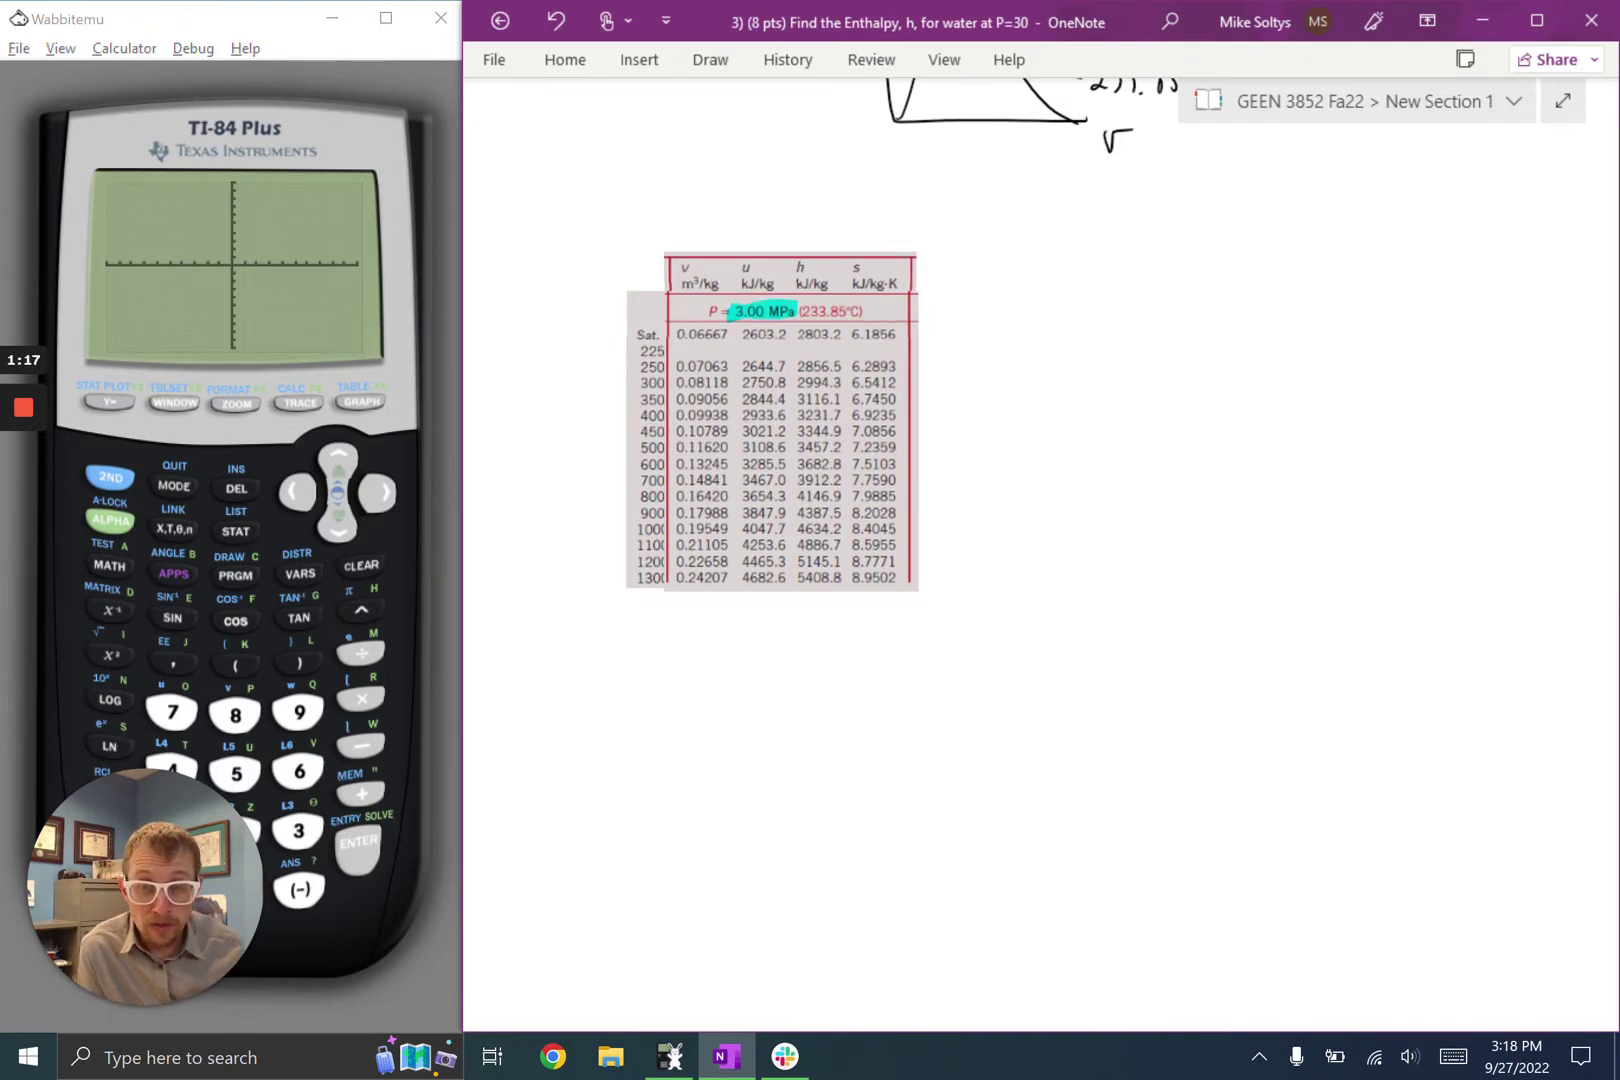
{"action": "left_click_drag", "start_coordinate": [636, 369], "coordinate": [915, 365]}
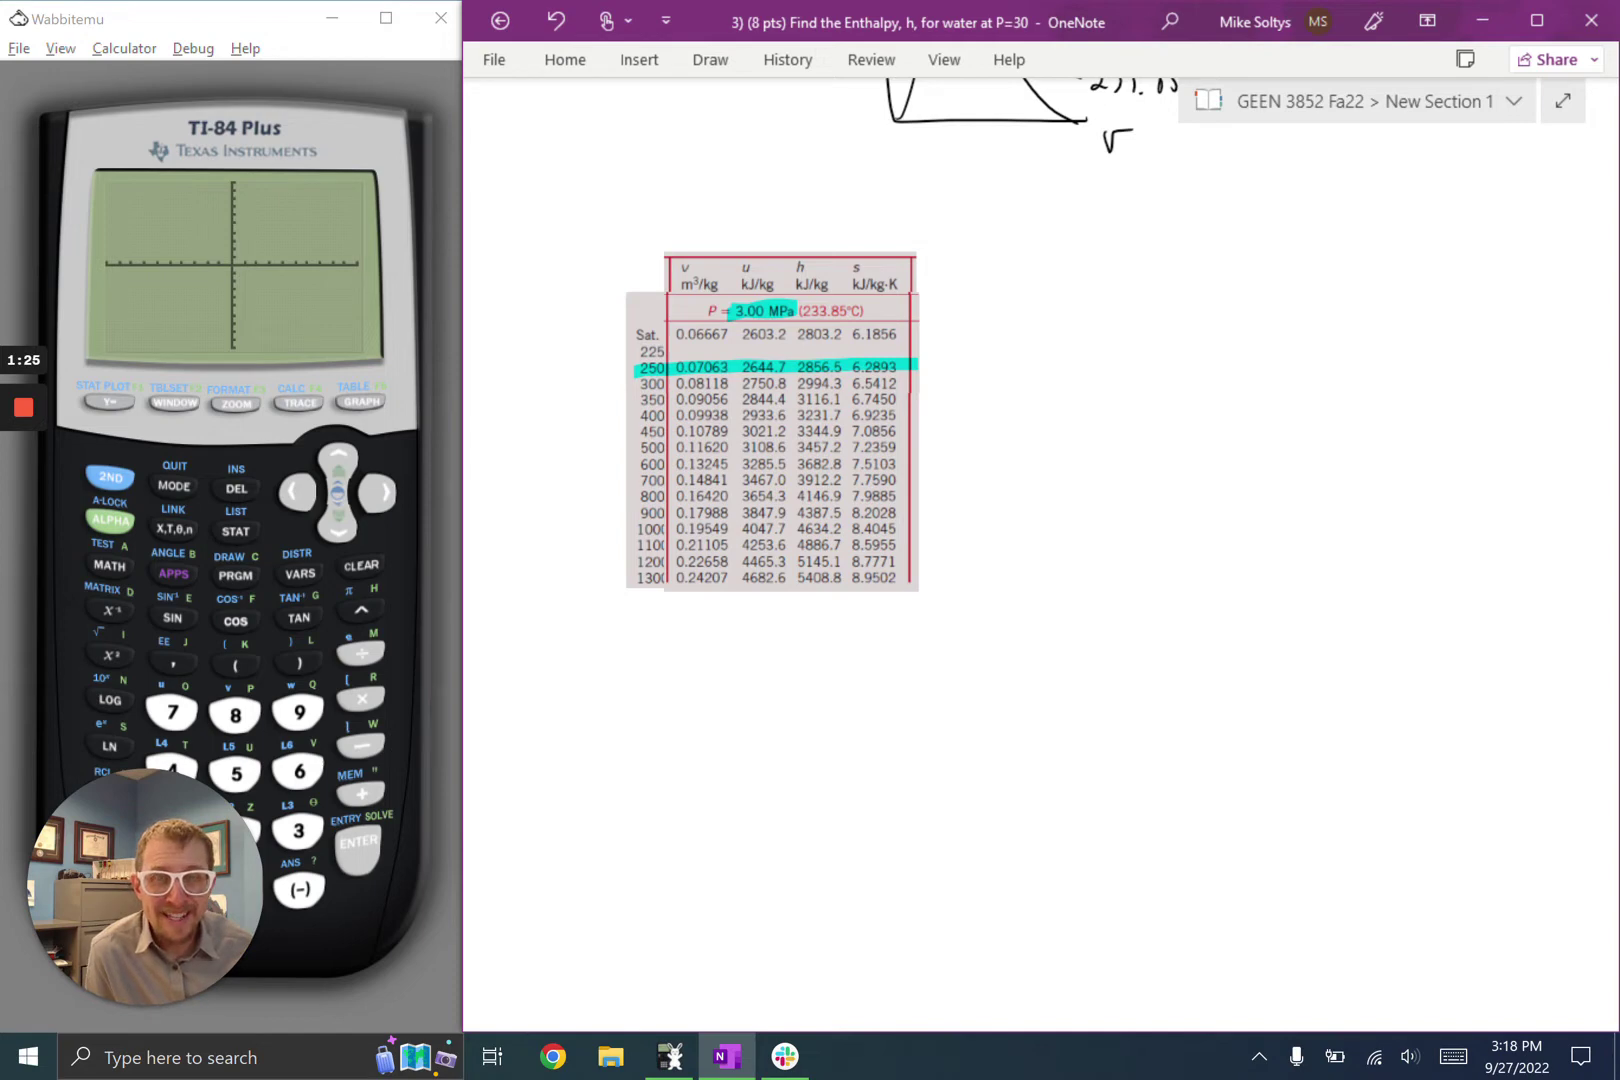
{"action": "mouse_move", "coordinate": [637, 335]}
{"action": "left_mouse_down"}
{"action": "mouse_move", "coordinate": [900, 332]}
{"action": "mouse_move", "coordinate": [645, 328]}
{"action": "left_mouse_up"}
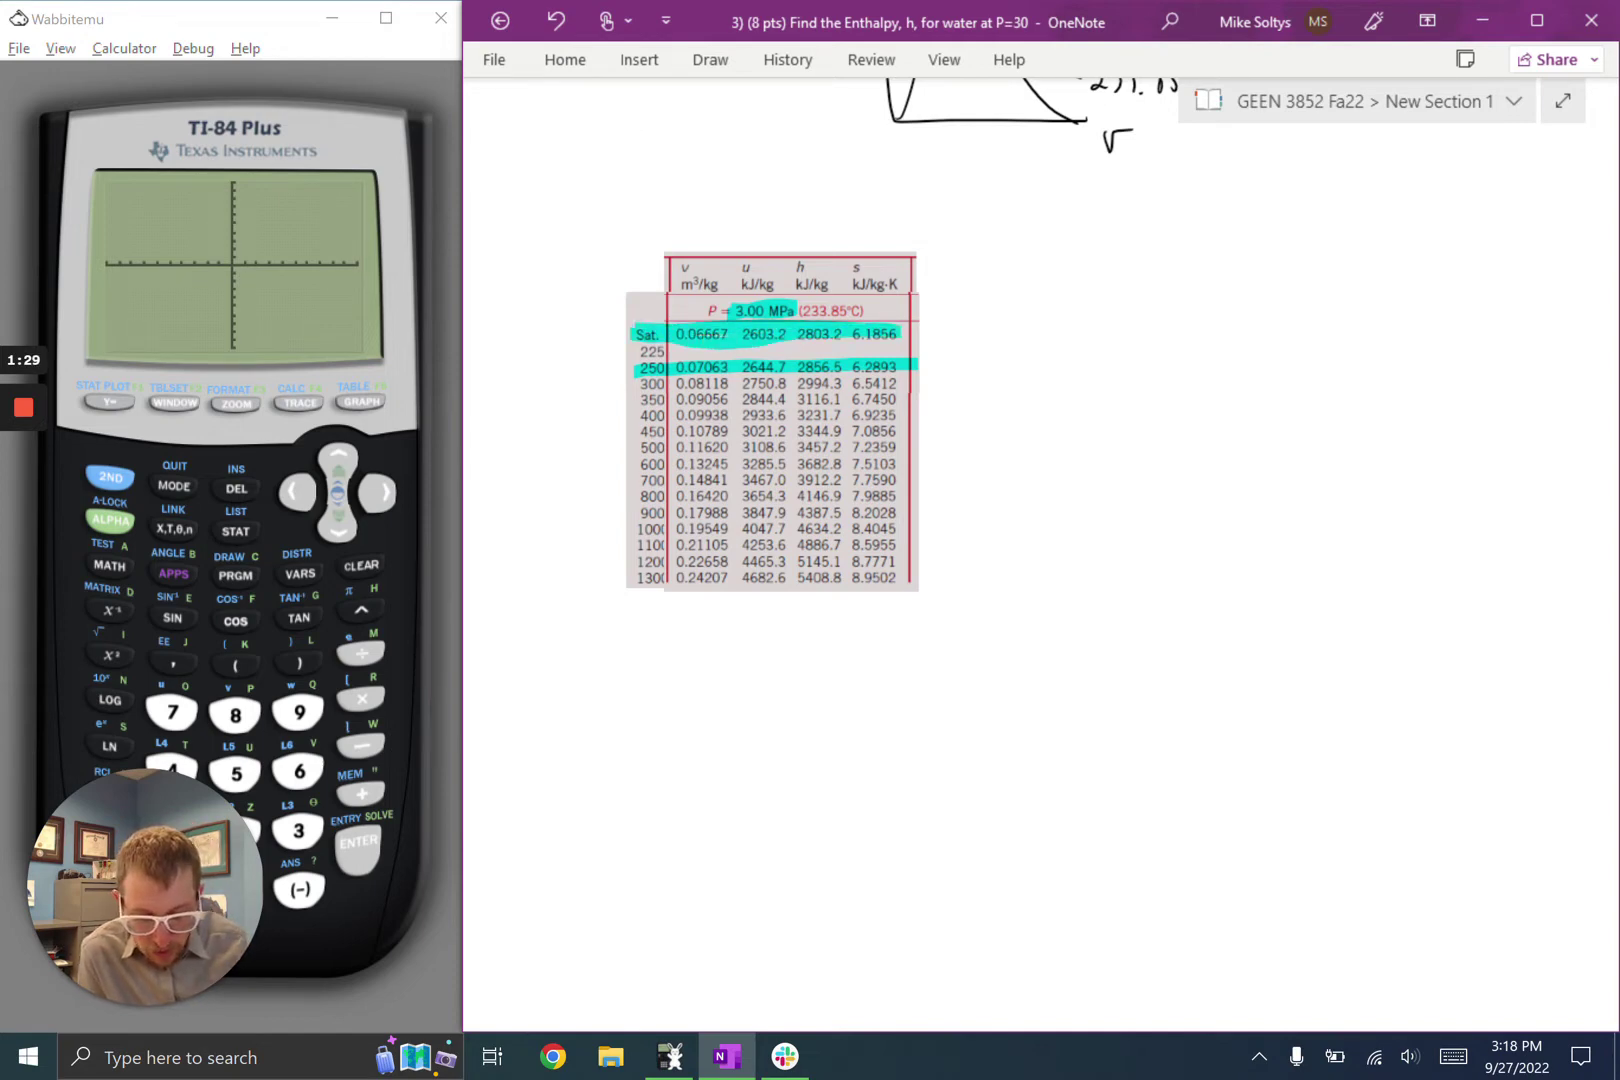
{"action": "left_click_drag", "start_coordinate": [797, 311], "coordinate": [862, 311]}
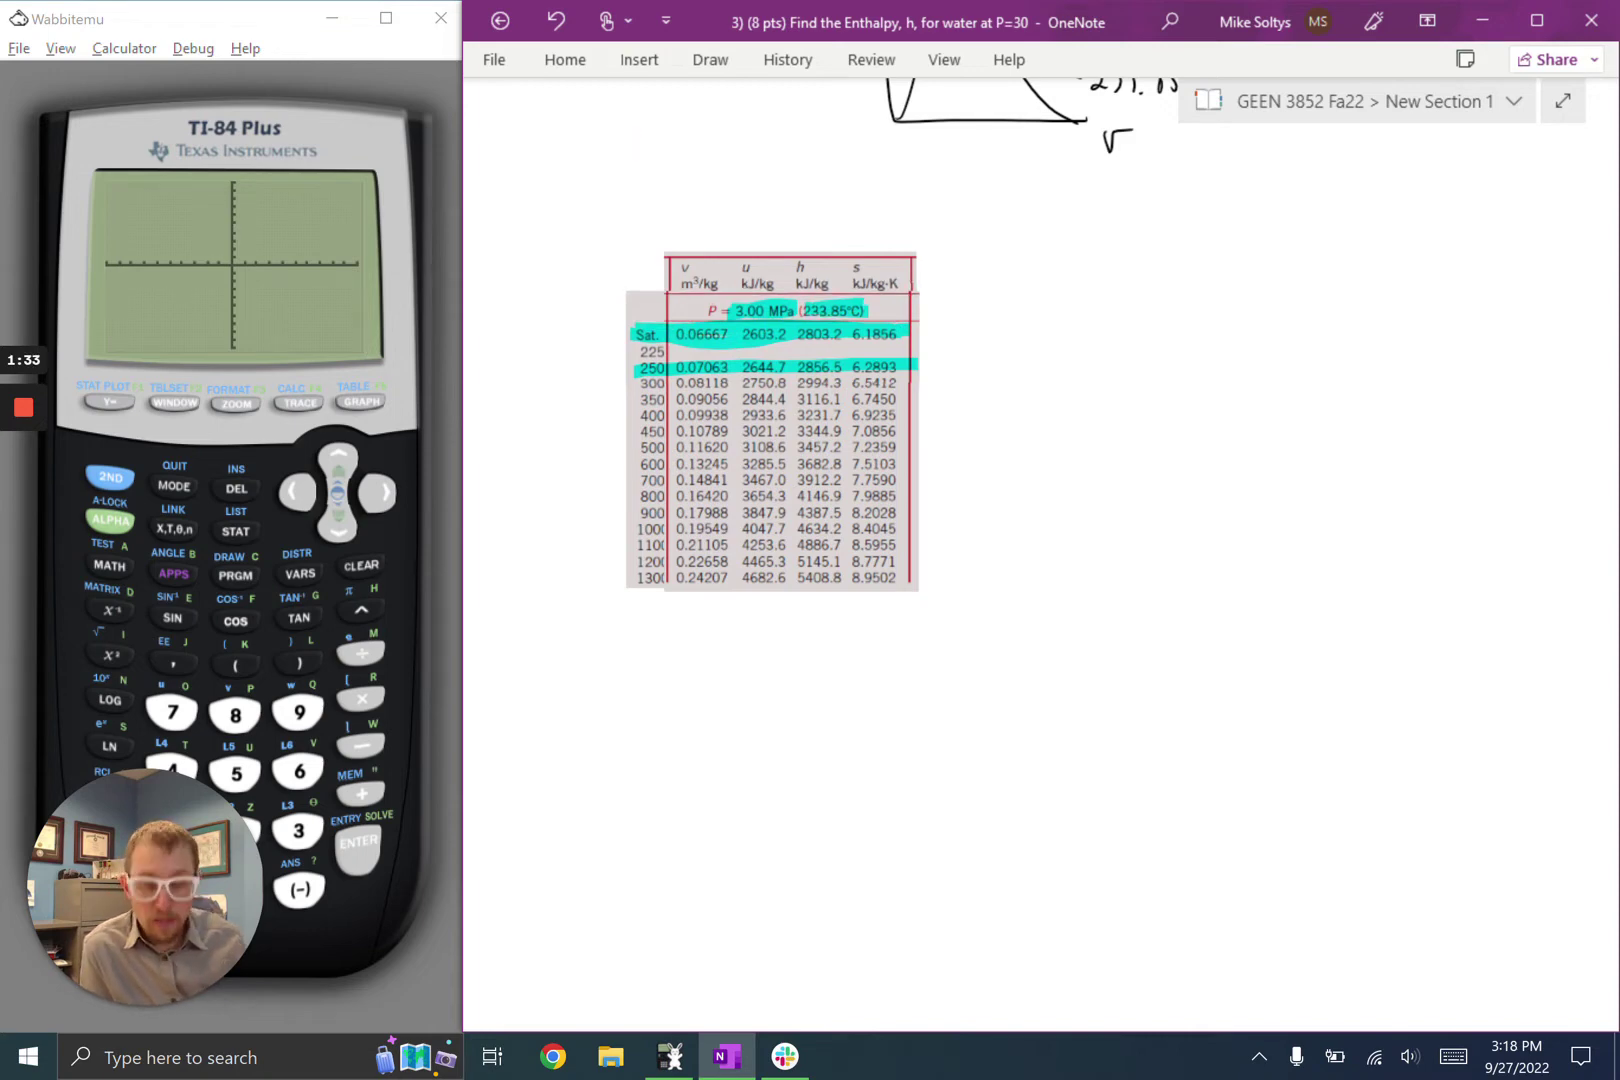
Handwrite 233.85°C beside the Sat. row with the pen.
{"action": "left_click", "coordinate": [711, 59]}
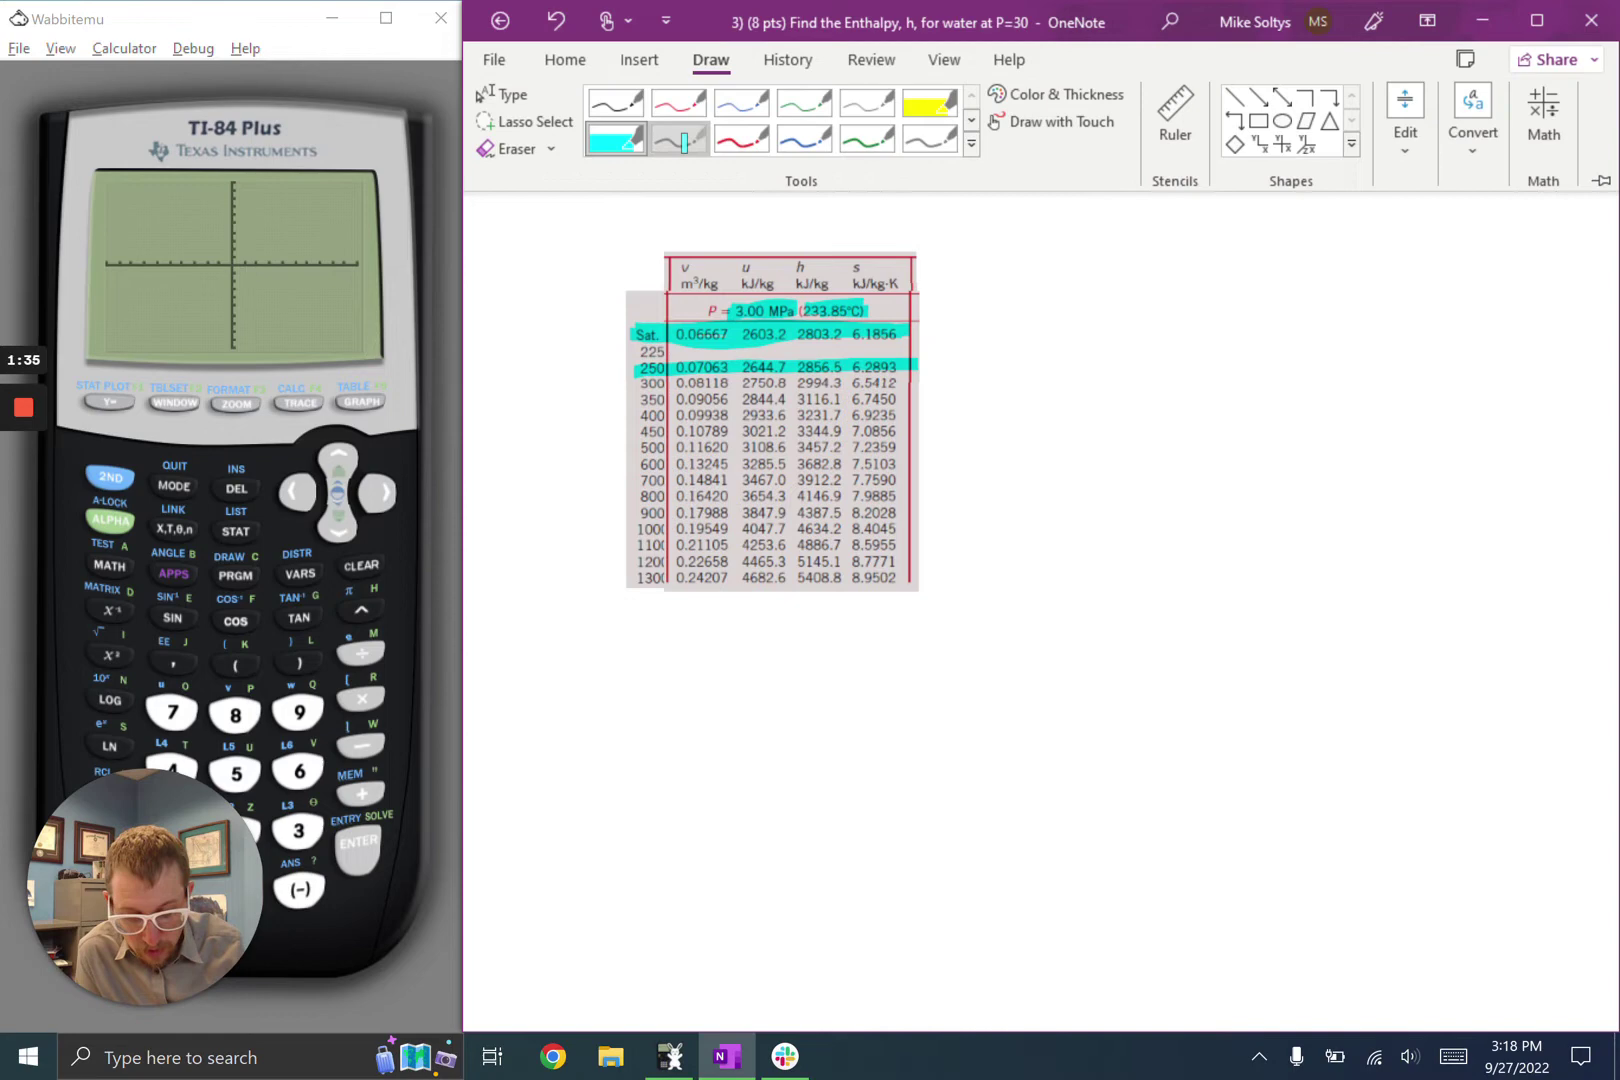
{"action": "mouse_move", "coordinate": [604, 329]}
{"action": "left_mouse_down"}
{"action": "mouse_move", "coordinate": [617, 332]}
{"action": "mouse_move", "coordinate": [541, 336]}
{"action": "mouse_move", "coordinate": [584, 301]}
{"action": "mouse_move", "coordinate": [592, 314]}
{"action": "mouse_move", "coordinate": [605, 281]}
{"action": "left_mouse_up"}
{"action": "left_click", "coordinate": [572, 324]}
{"action": "left_click_drag", "start_coordinate": [627, 279], "coordinate": [625, 291]}
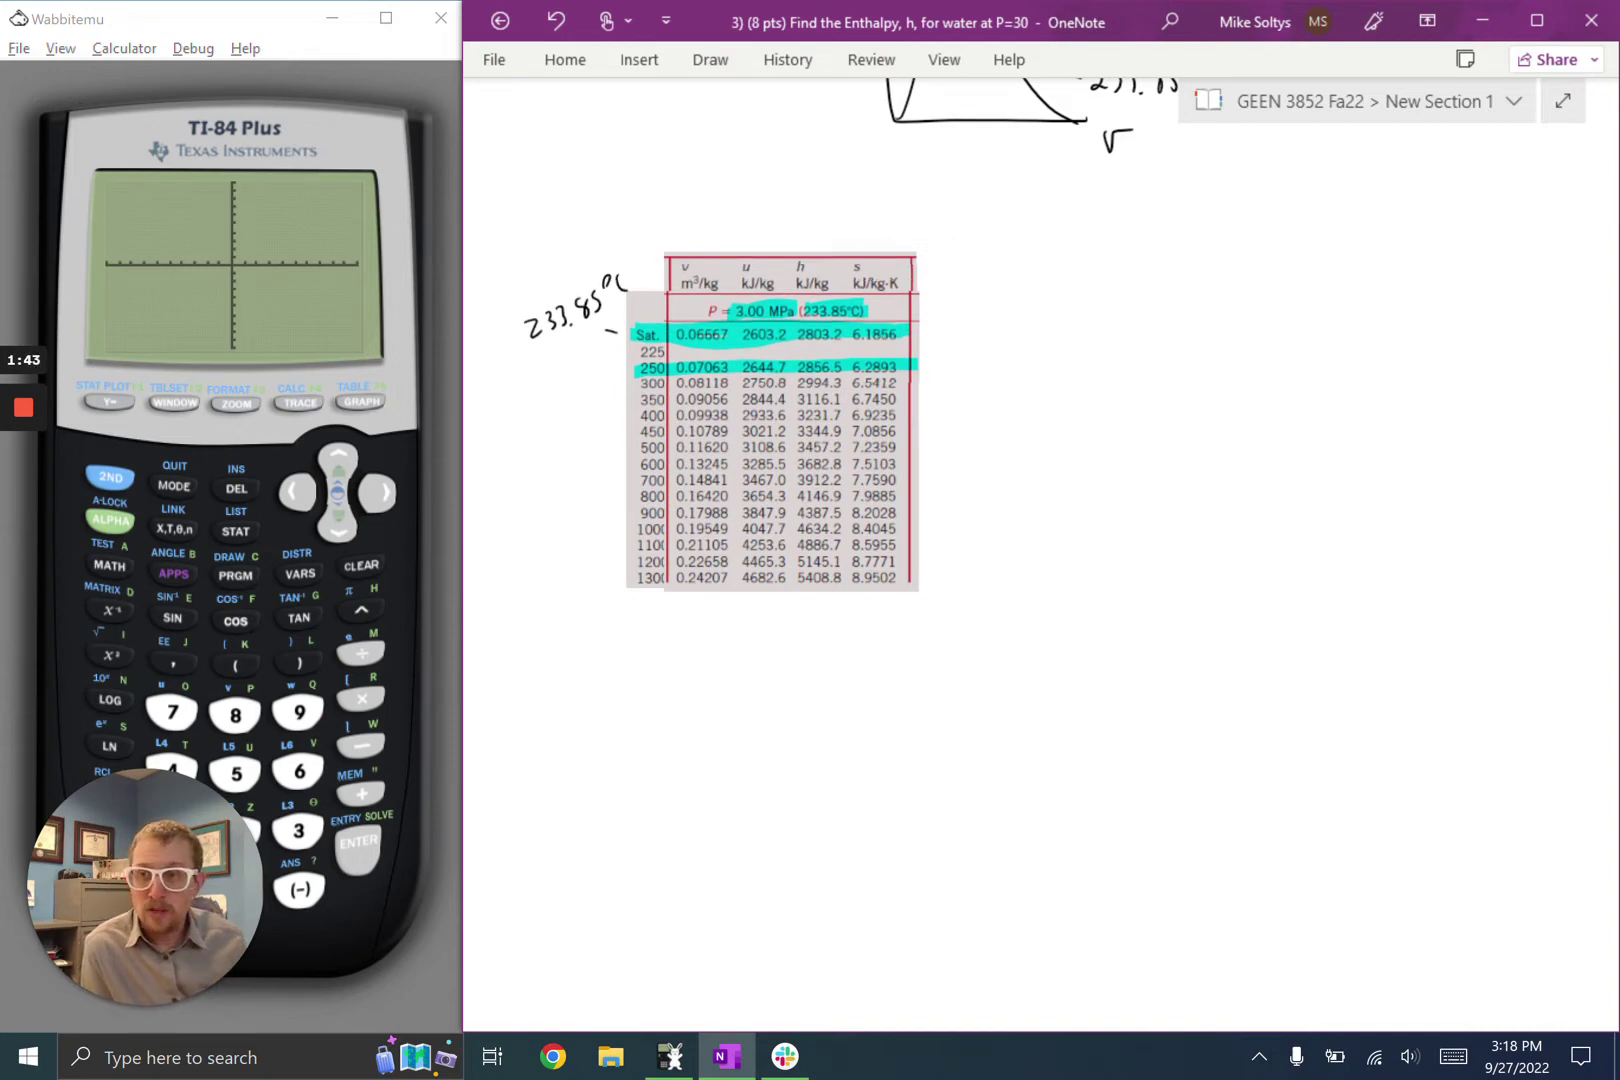
{"action": "left_click_drag", "start_coordinate": [613, 298], "coordinate": [613, 318]}
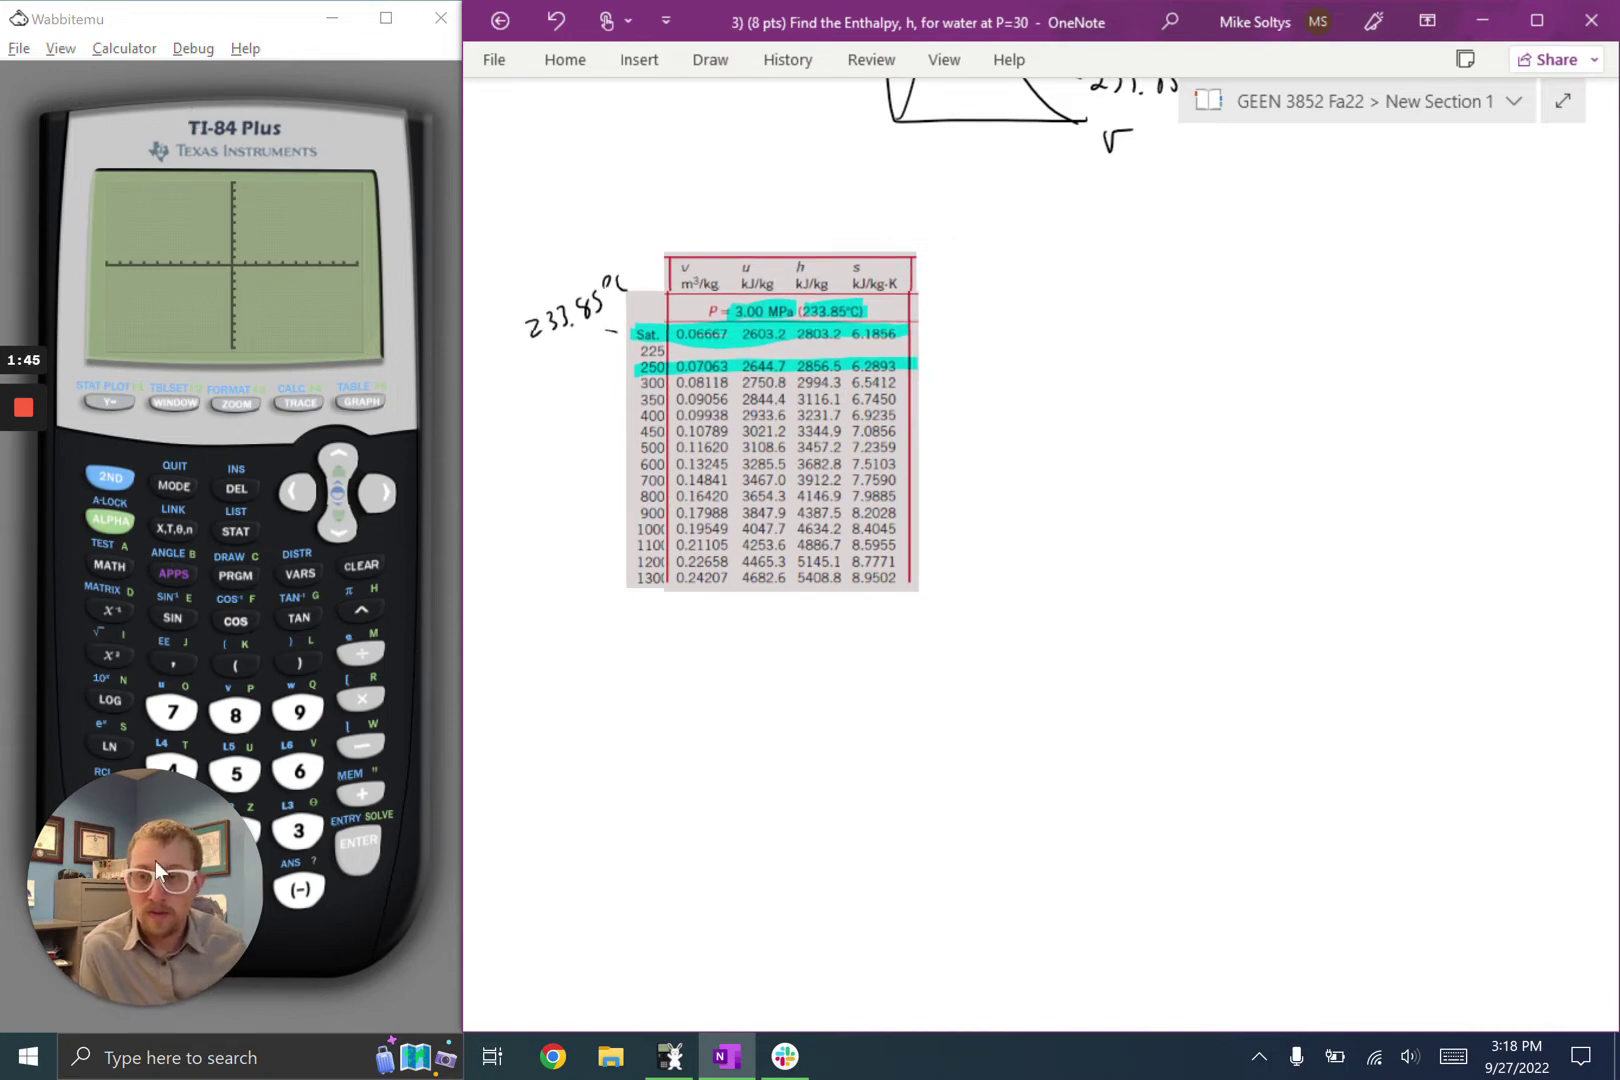
{"action": "left_click_drag", "start_coordinate": [154, 861], "coordinate": [1314, 829]}
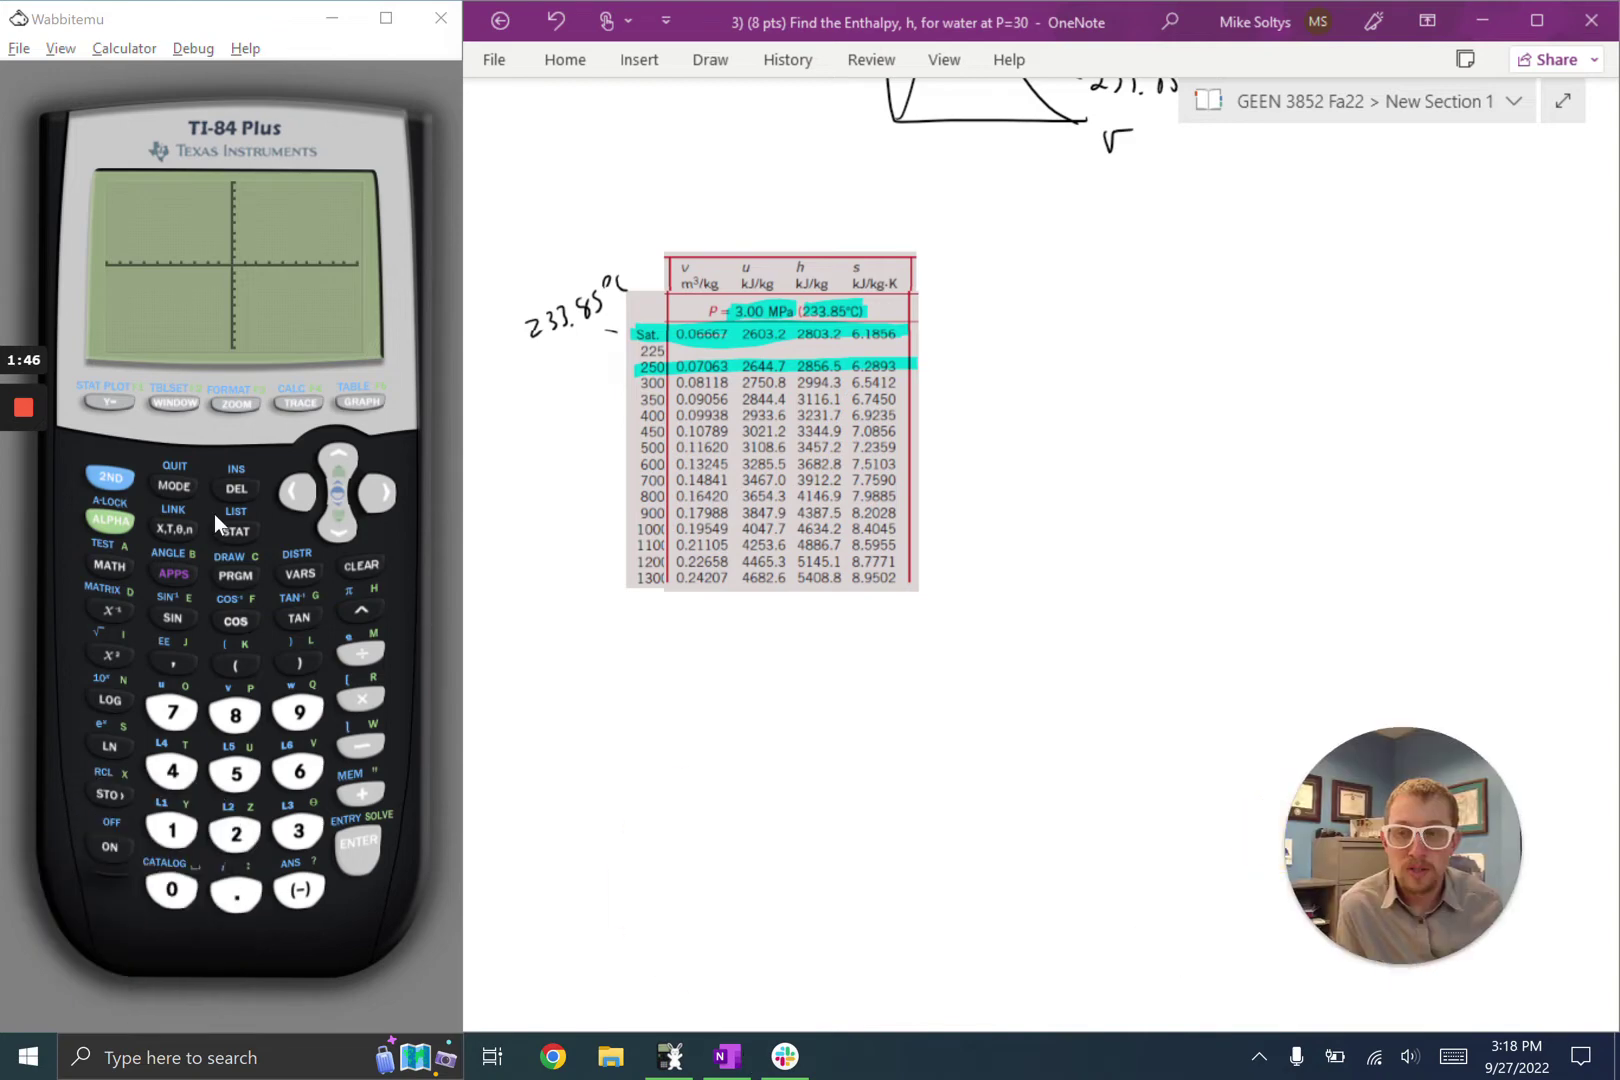
In the STAT list editor, enter temperatures 233.85 and 250 into L1.
{"action": "left_click", "coordinate": [253, 530]}
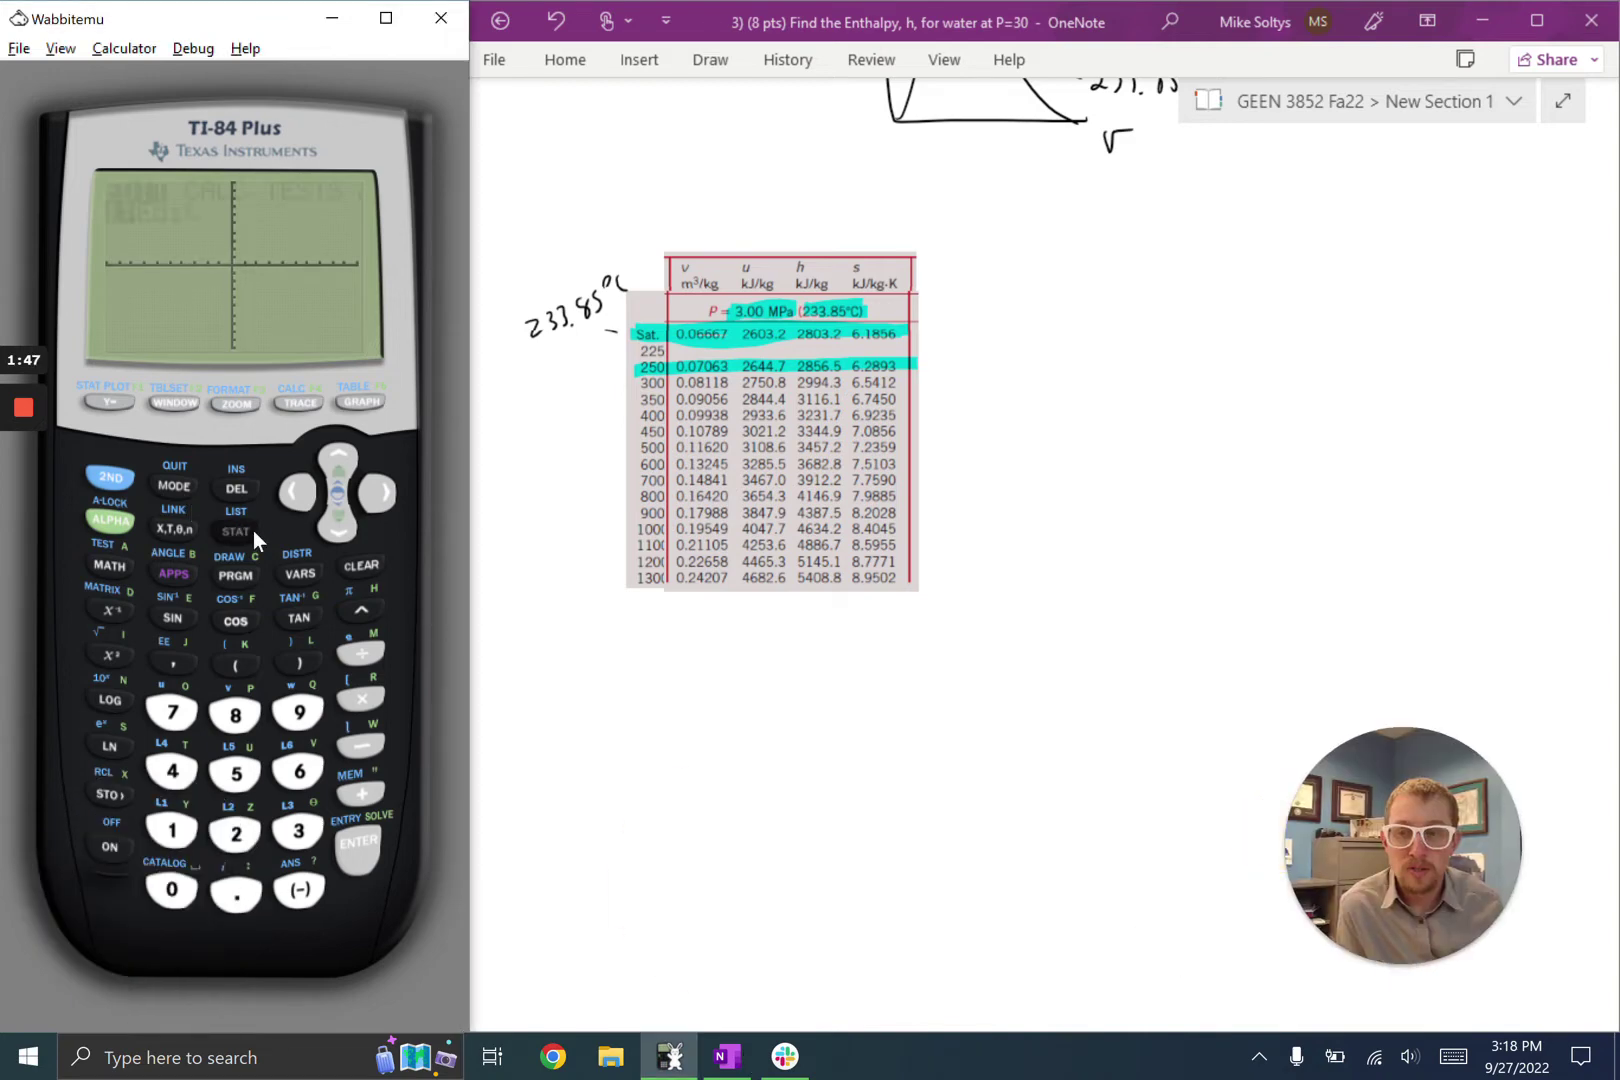
{"action": "left_click", "coordinate": [357, 846]}
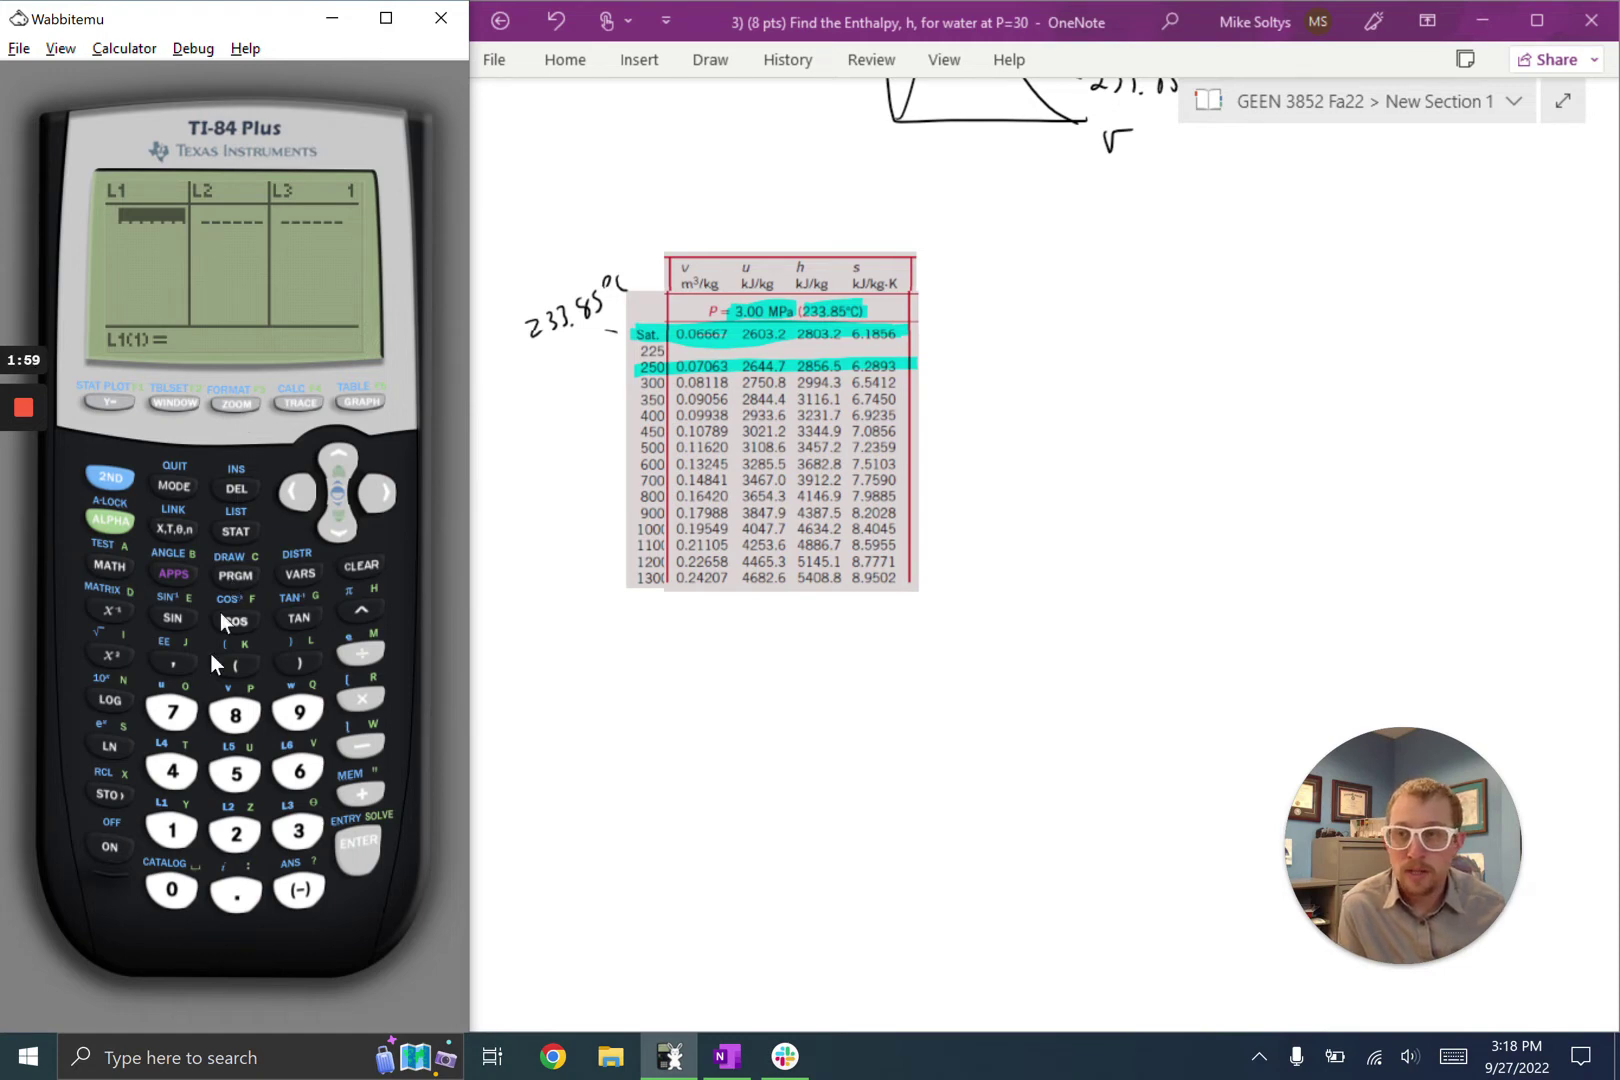
{"action": "left_click", "coordinate": [245, 842]}
{"action": "left_click", "coordinate": [305, 832]}
{"action": "left_click", "coordinate": [305, 832]}
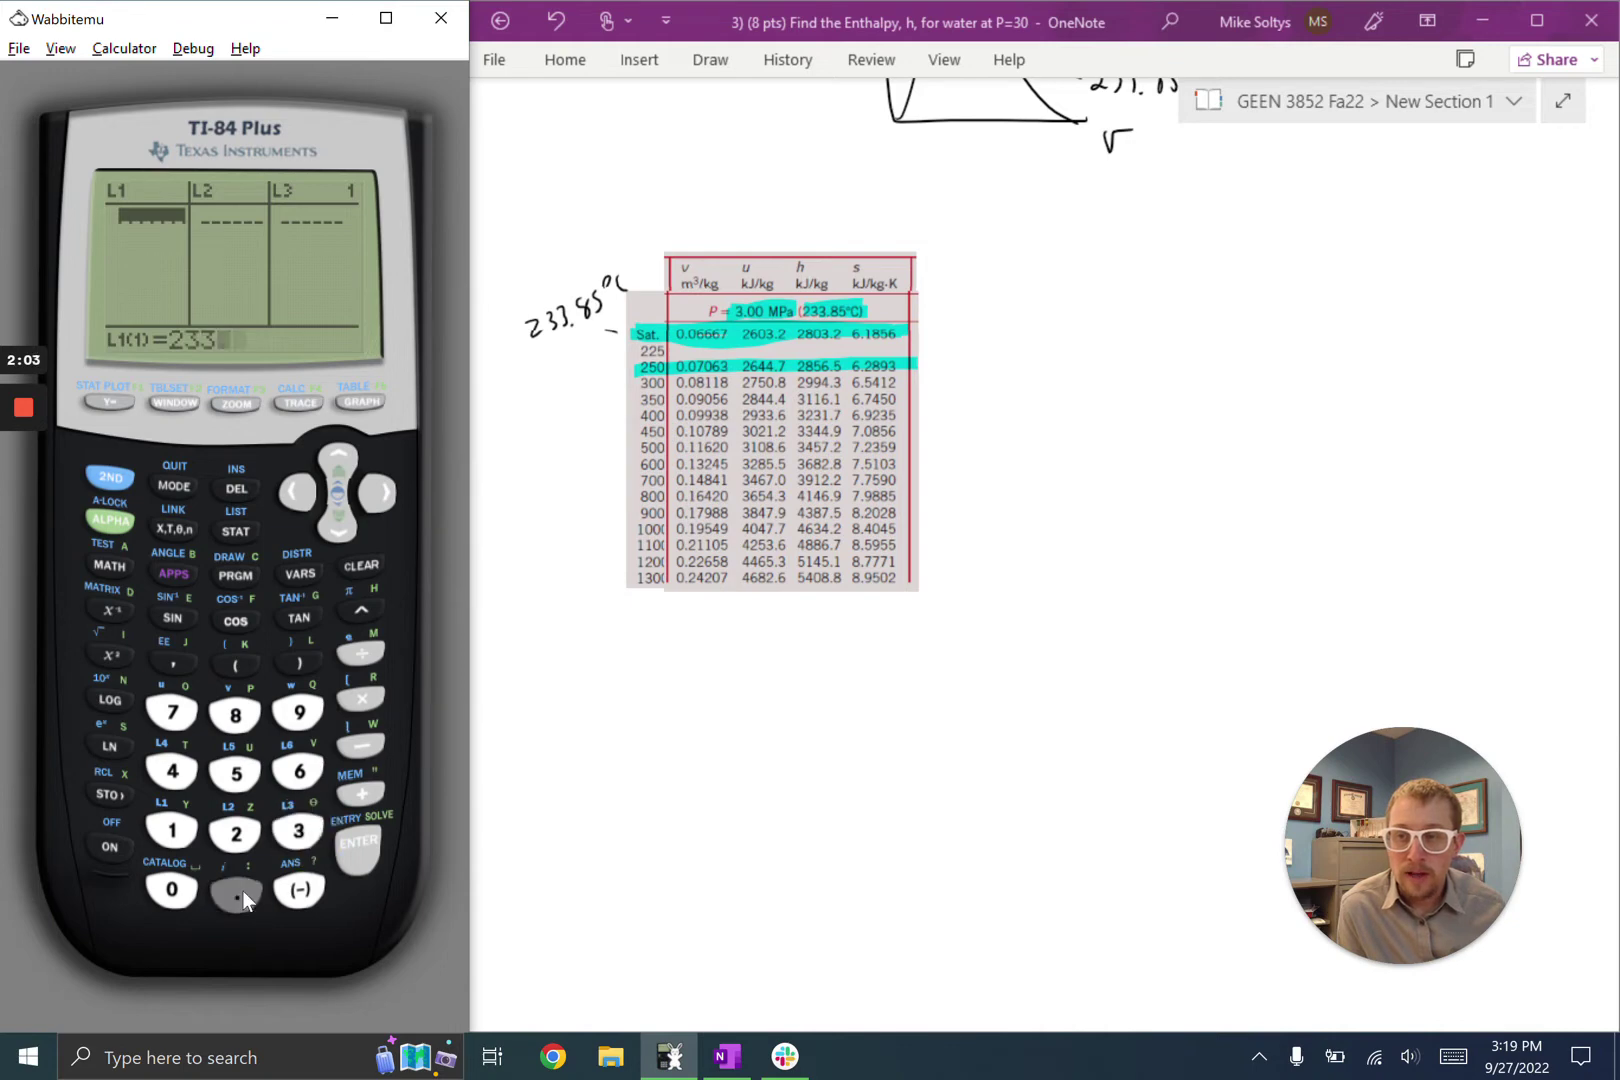
{"action": "left_click", "coordinate": [240, 890]}
{"action": "left_click", "coordinate": [235, 712]}
{"action": "left_click", "coordinate": [236, 773]}
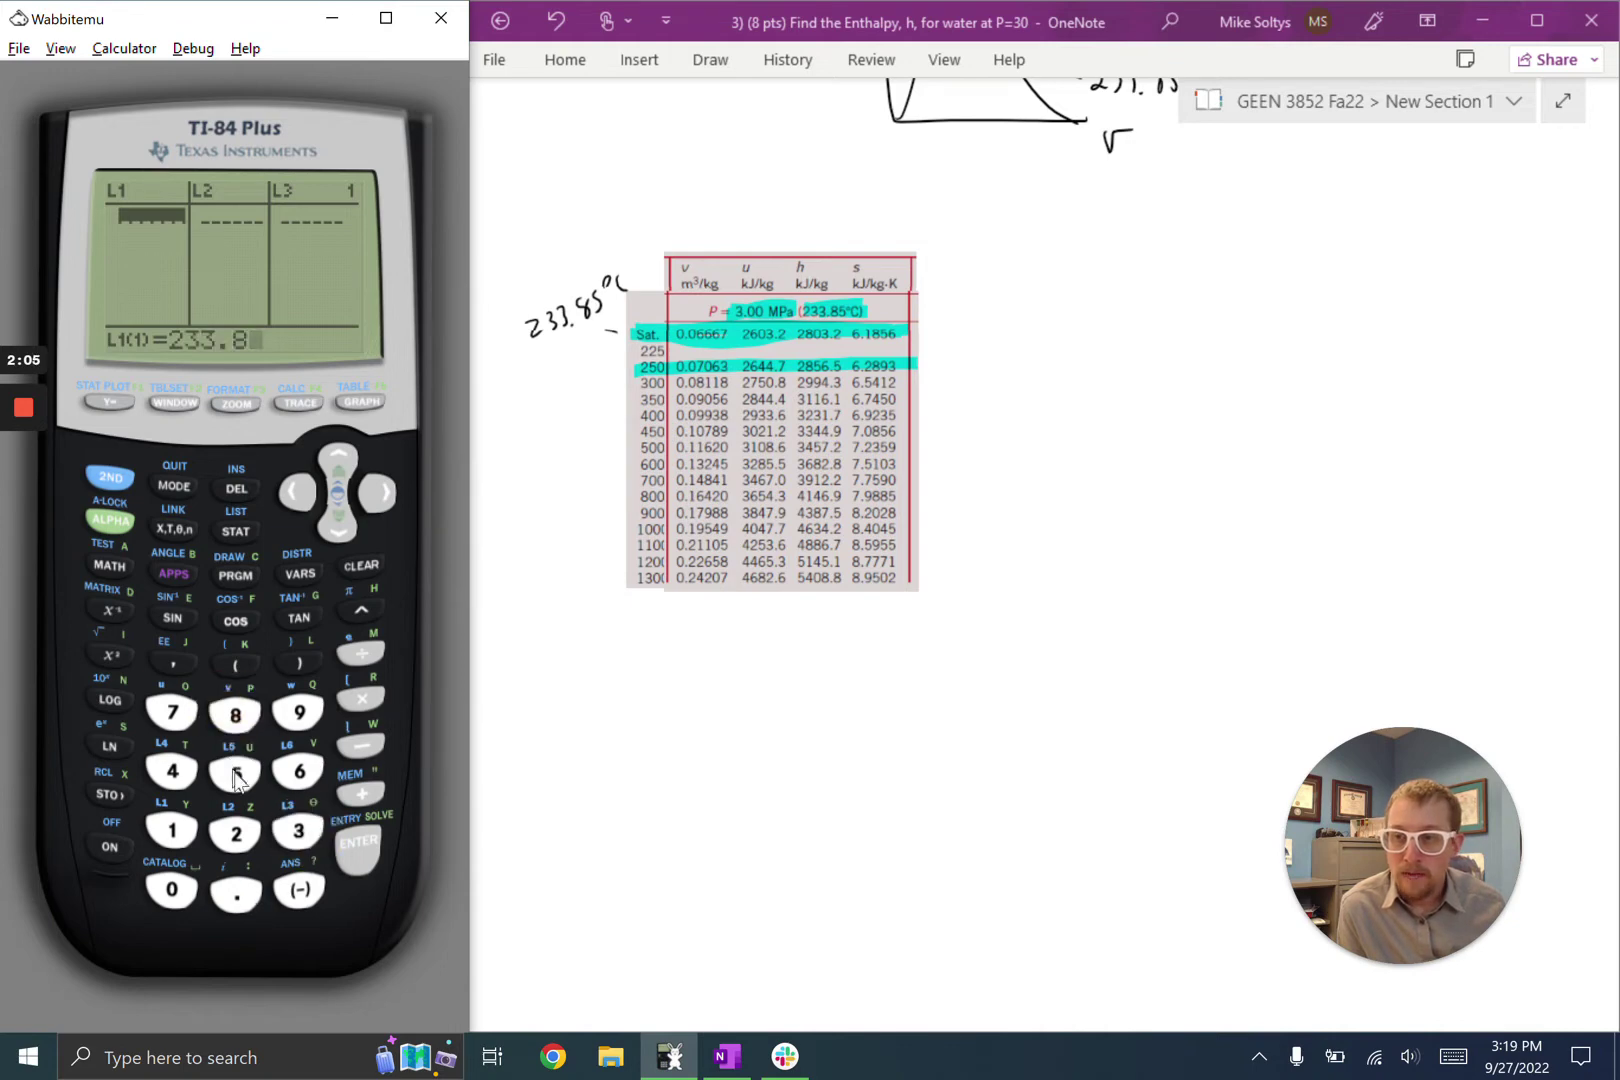
{"action": "left_click", "coordinate": [353, 849]}
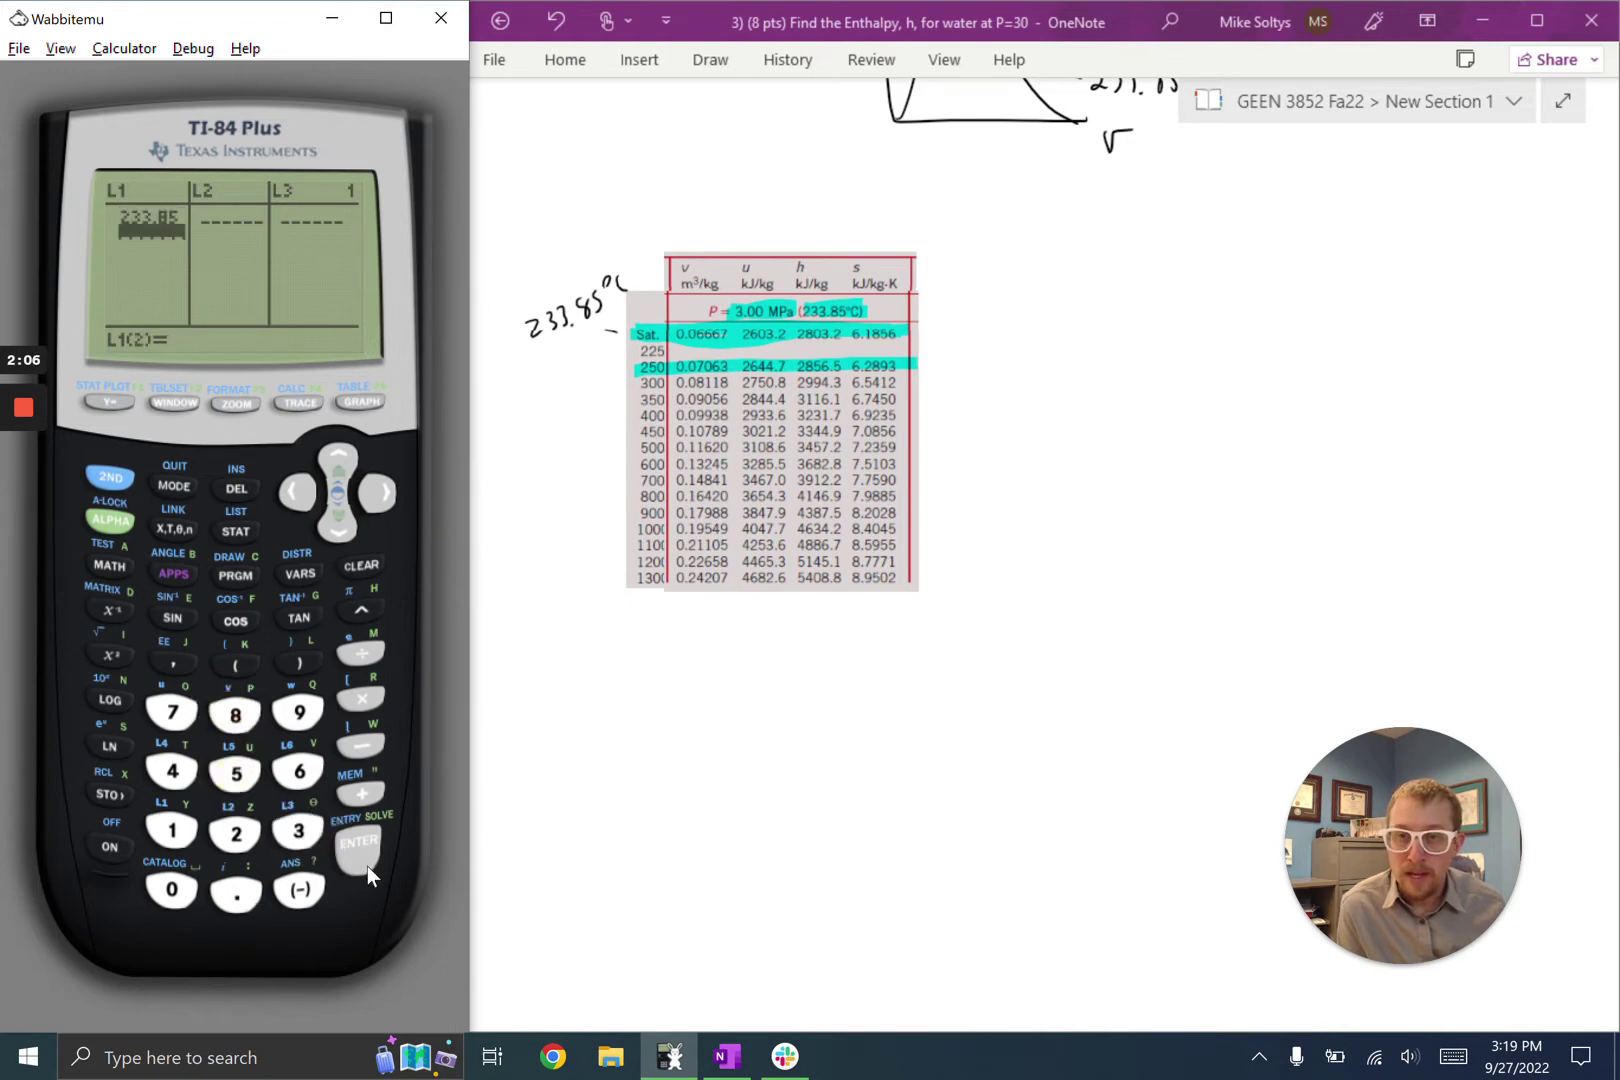
{"action": "left_click", "coordinate": [228, 836]}
{"action": "left_click", "coordinate": [236, 773]}
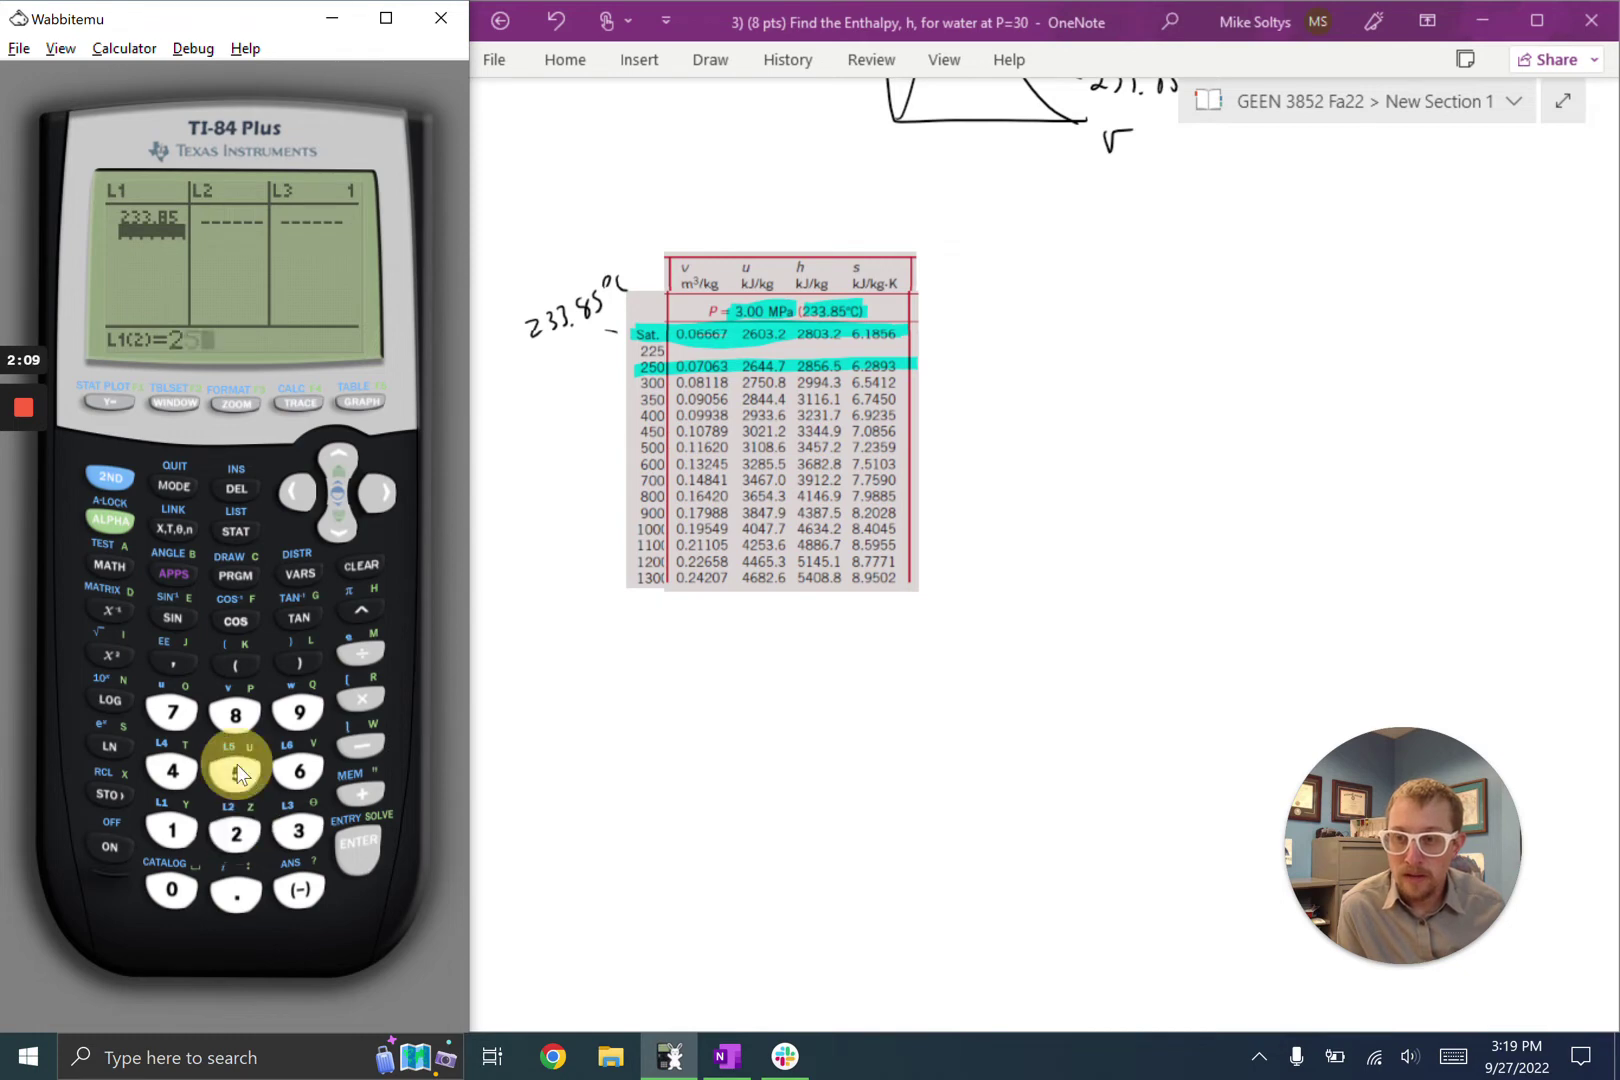
{"action": "left_click", "coordinate": [172, 891]}
{"action": "left_click", "coordinate": [368, 845]}
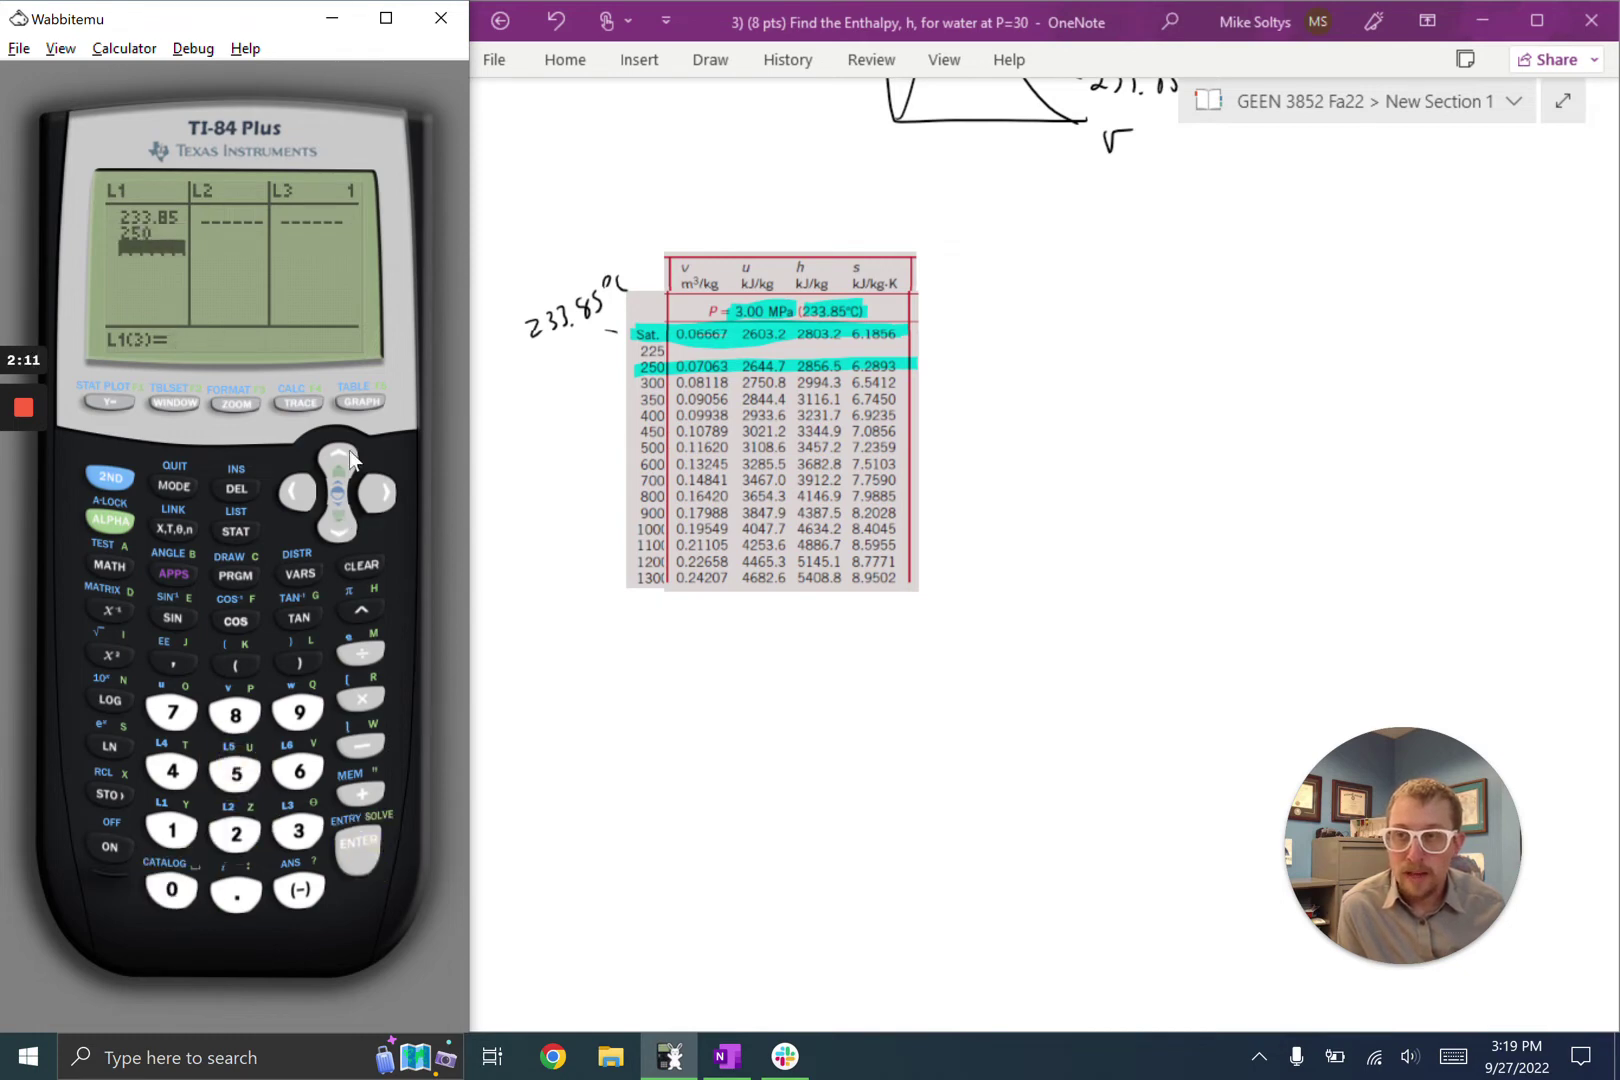
Enter 2803.2 as the first L2 enthalpy, correcting a mistyped digit.
{"action": "left_click", "coordinate": [382, 509]}
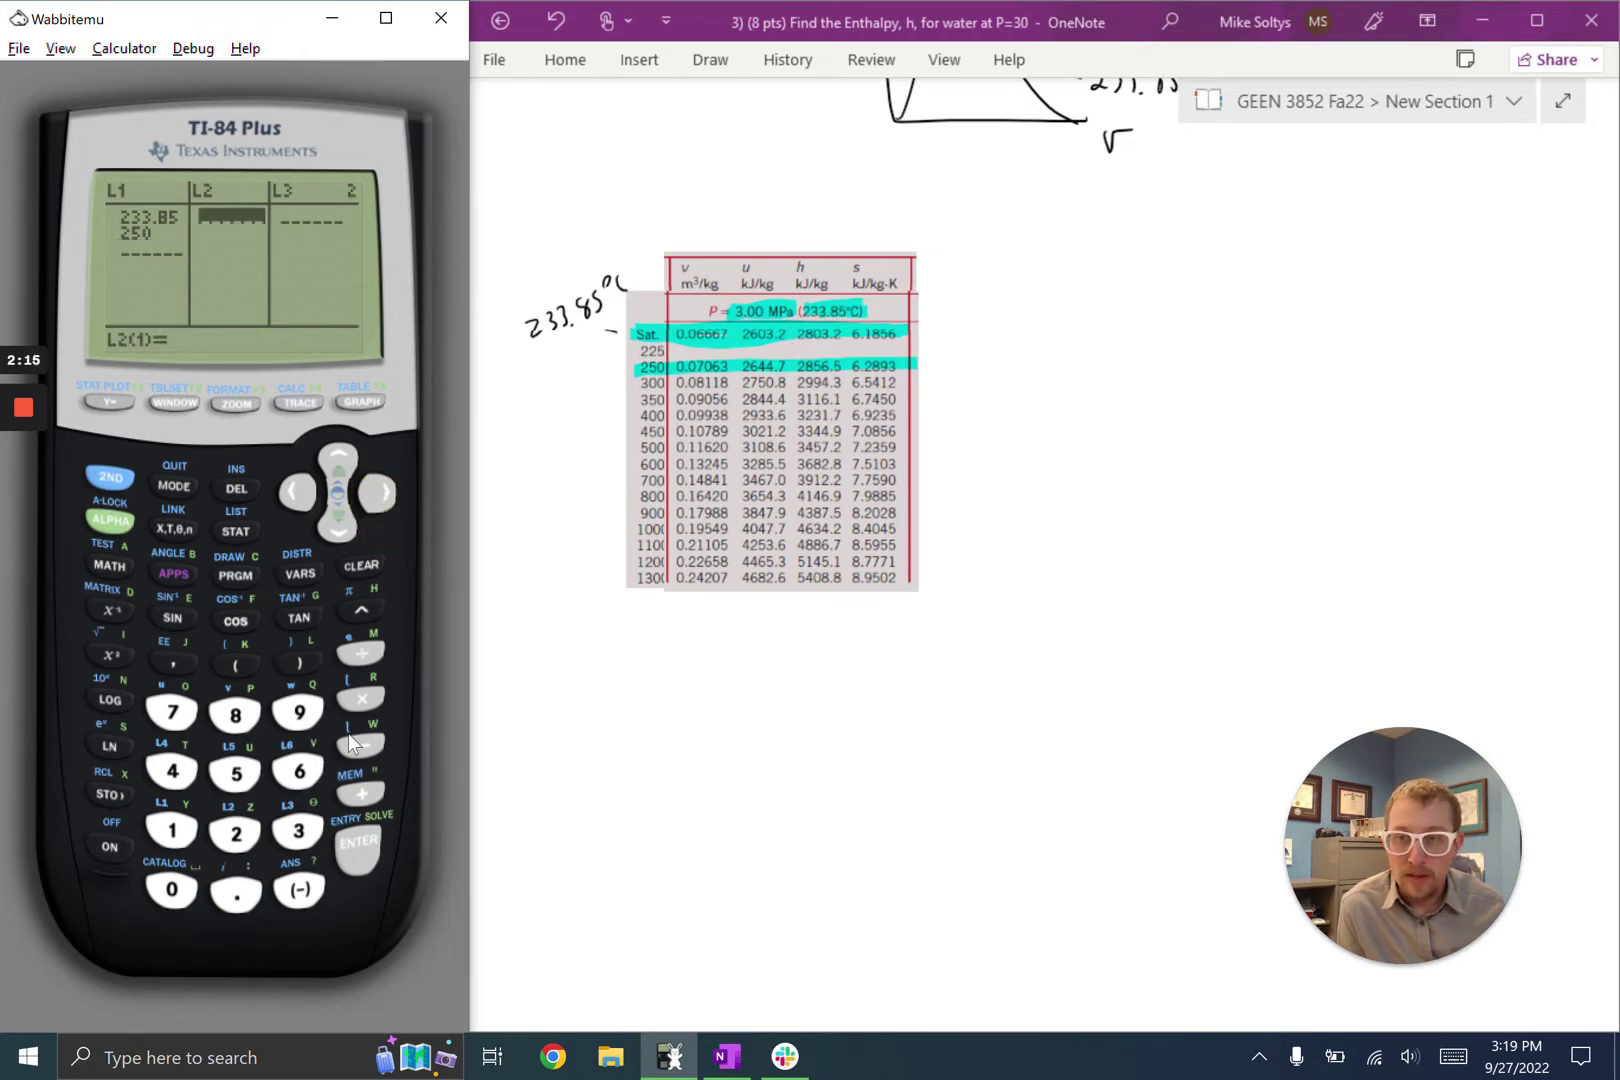
{"action": "left_click", "coordinate": [239, 844]}
{"action": "left_click", "coordinate": [160, 895]}
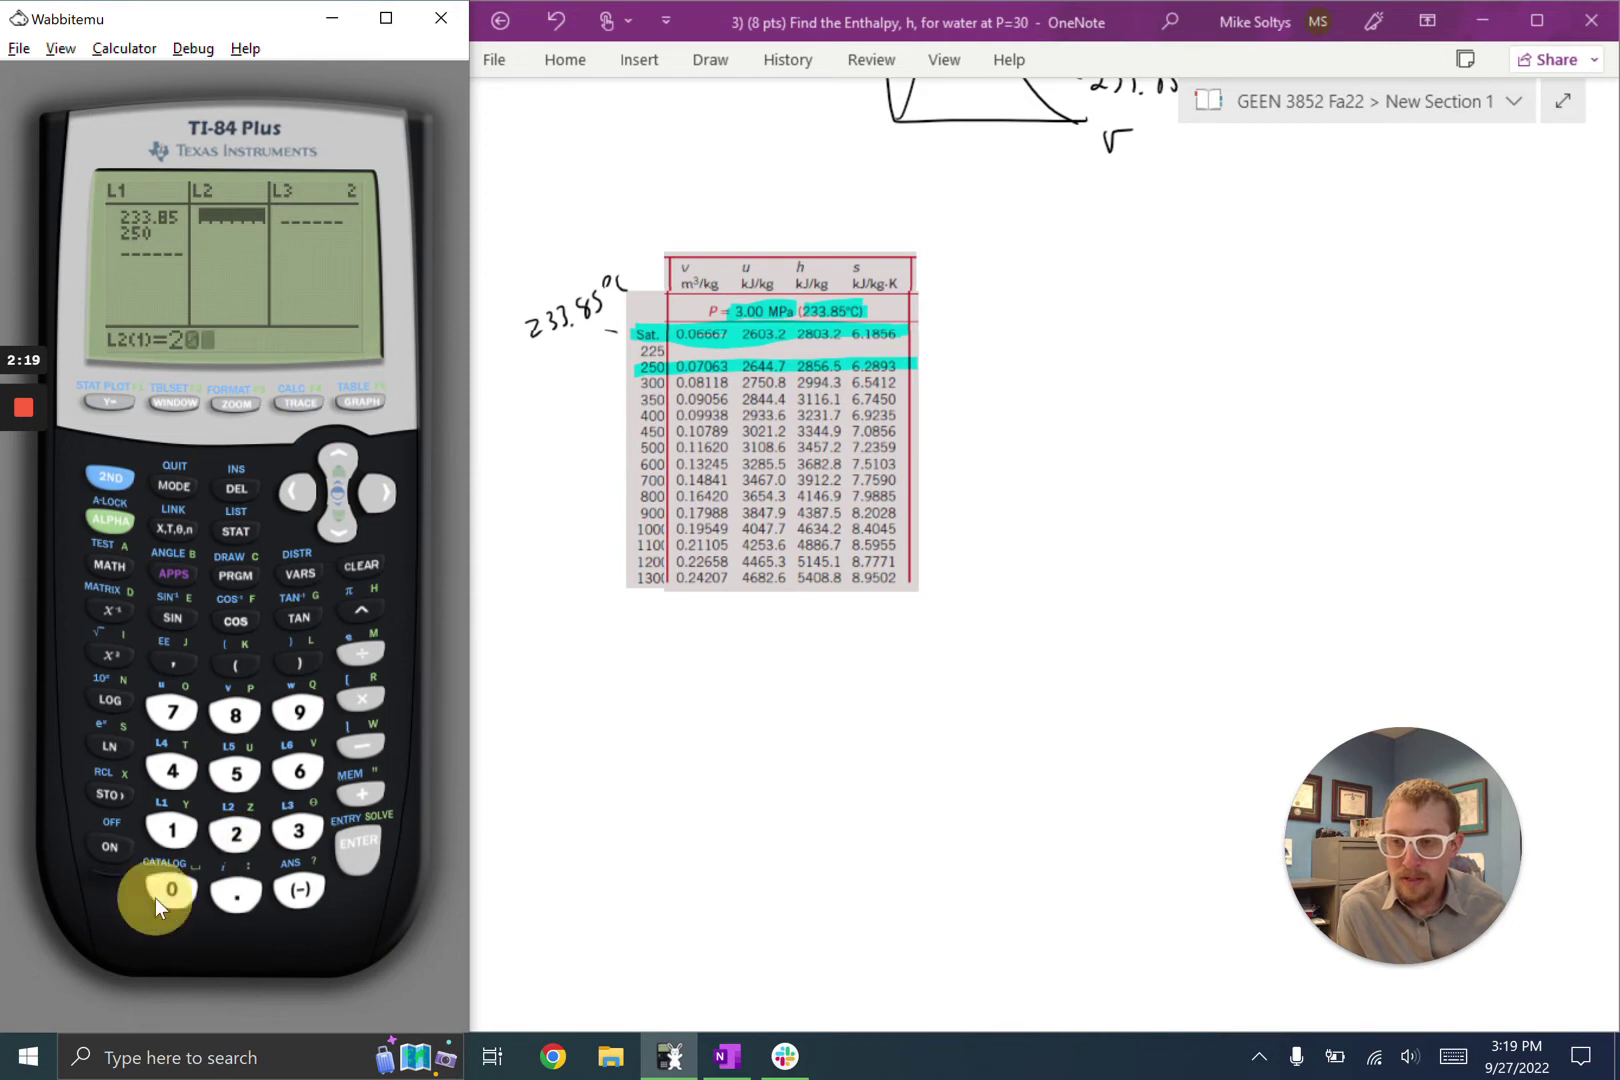
{"action": "left_click", "coordinate": [237, 712]}
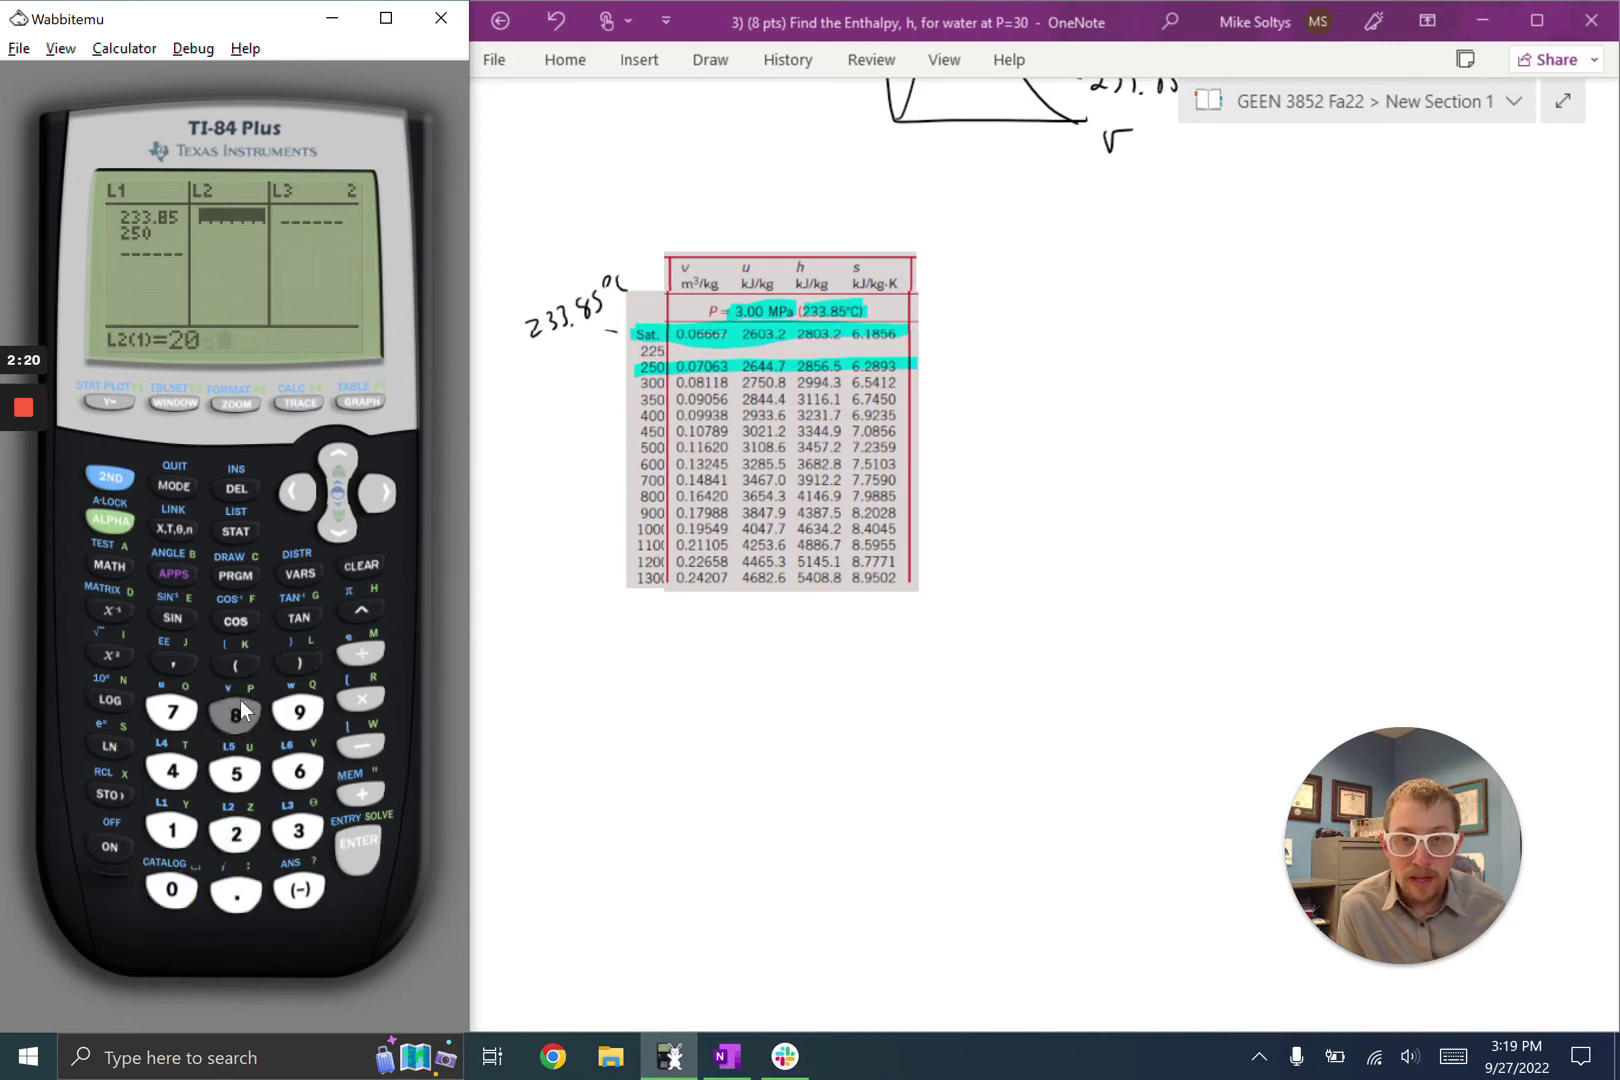
{"action": "left_click", "coordinate": [237, 489]}
{"action": "left_click", "coordinate": [295, 494]}
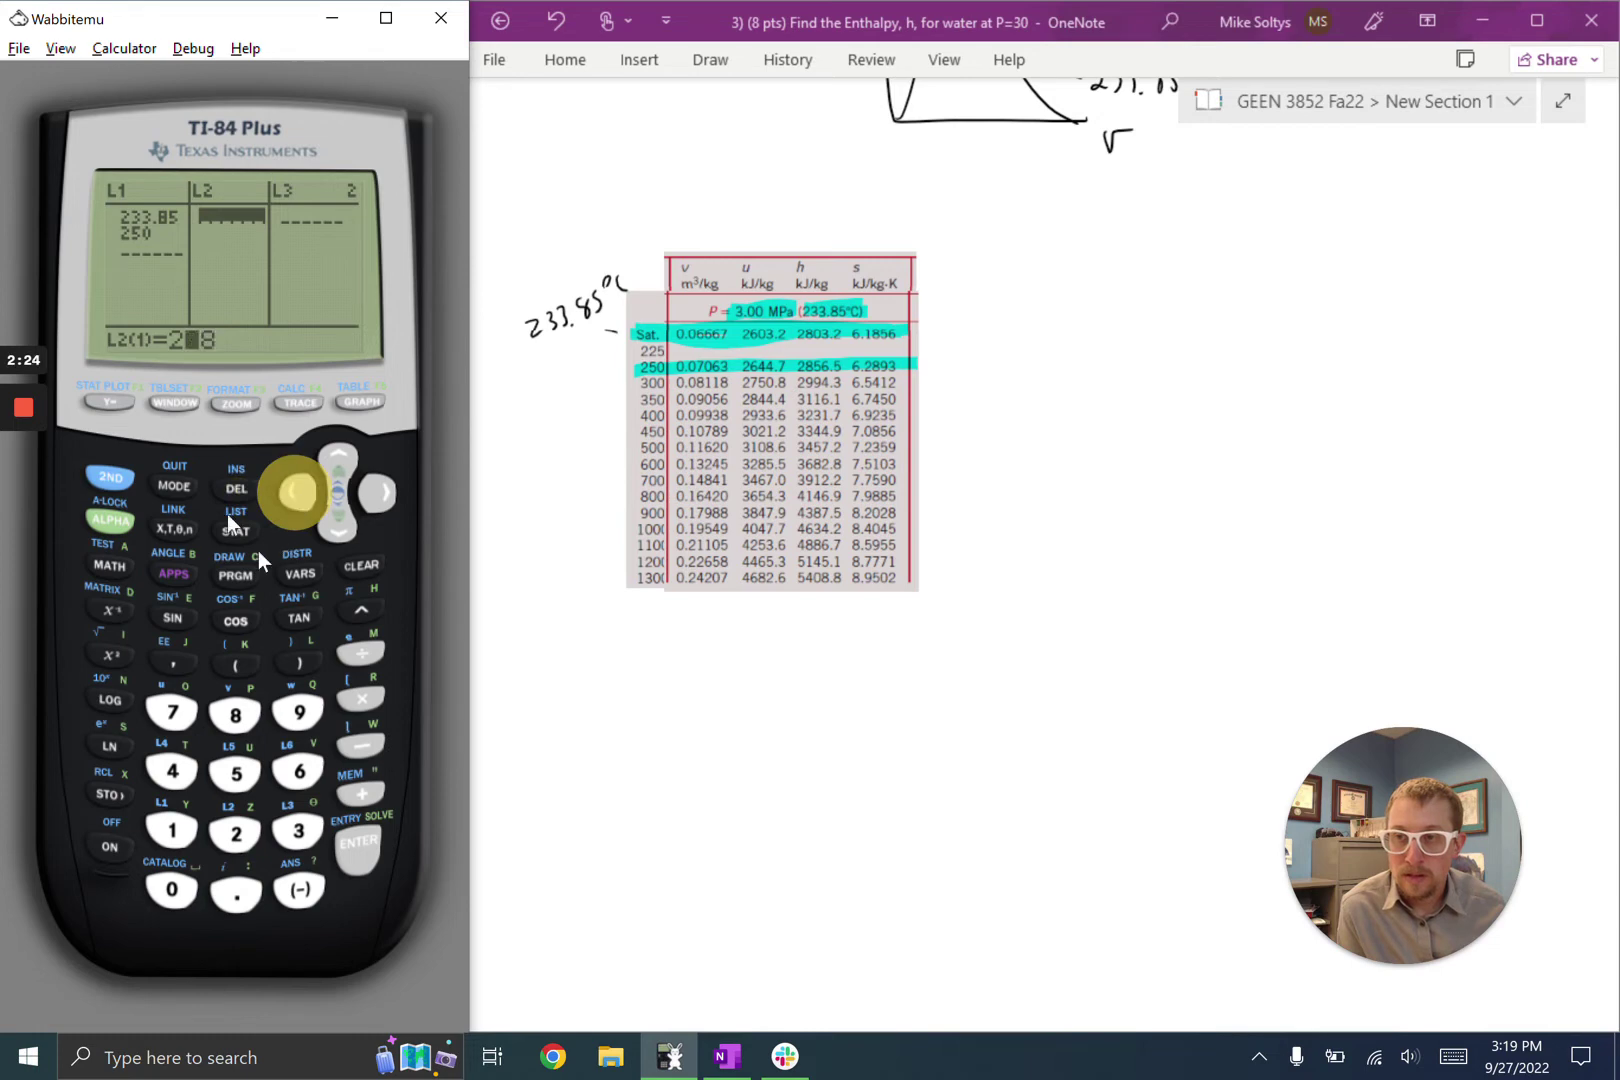
{"action": "left_click", "coordinate": [235, 714]}
{"action": "left_click", "coordinate": [235, 714]}
{"action": "left_click", "coordinate": [171, 889]}
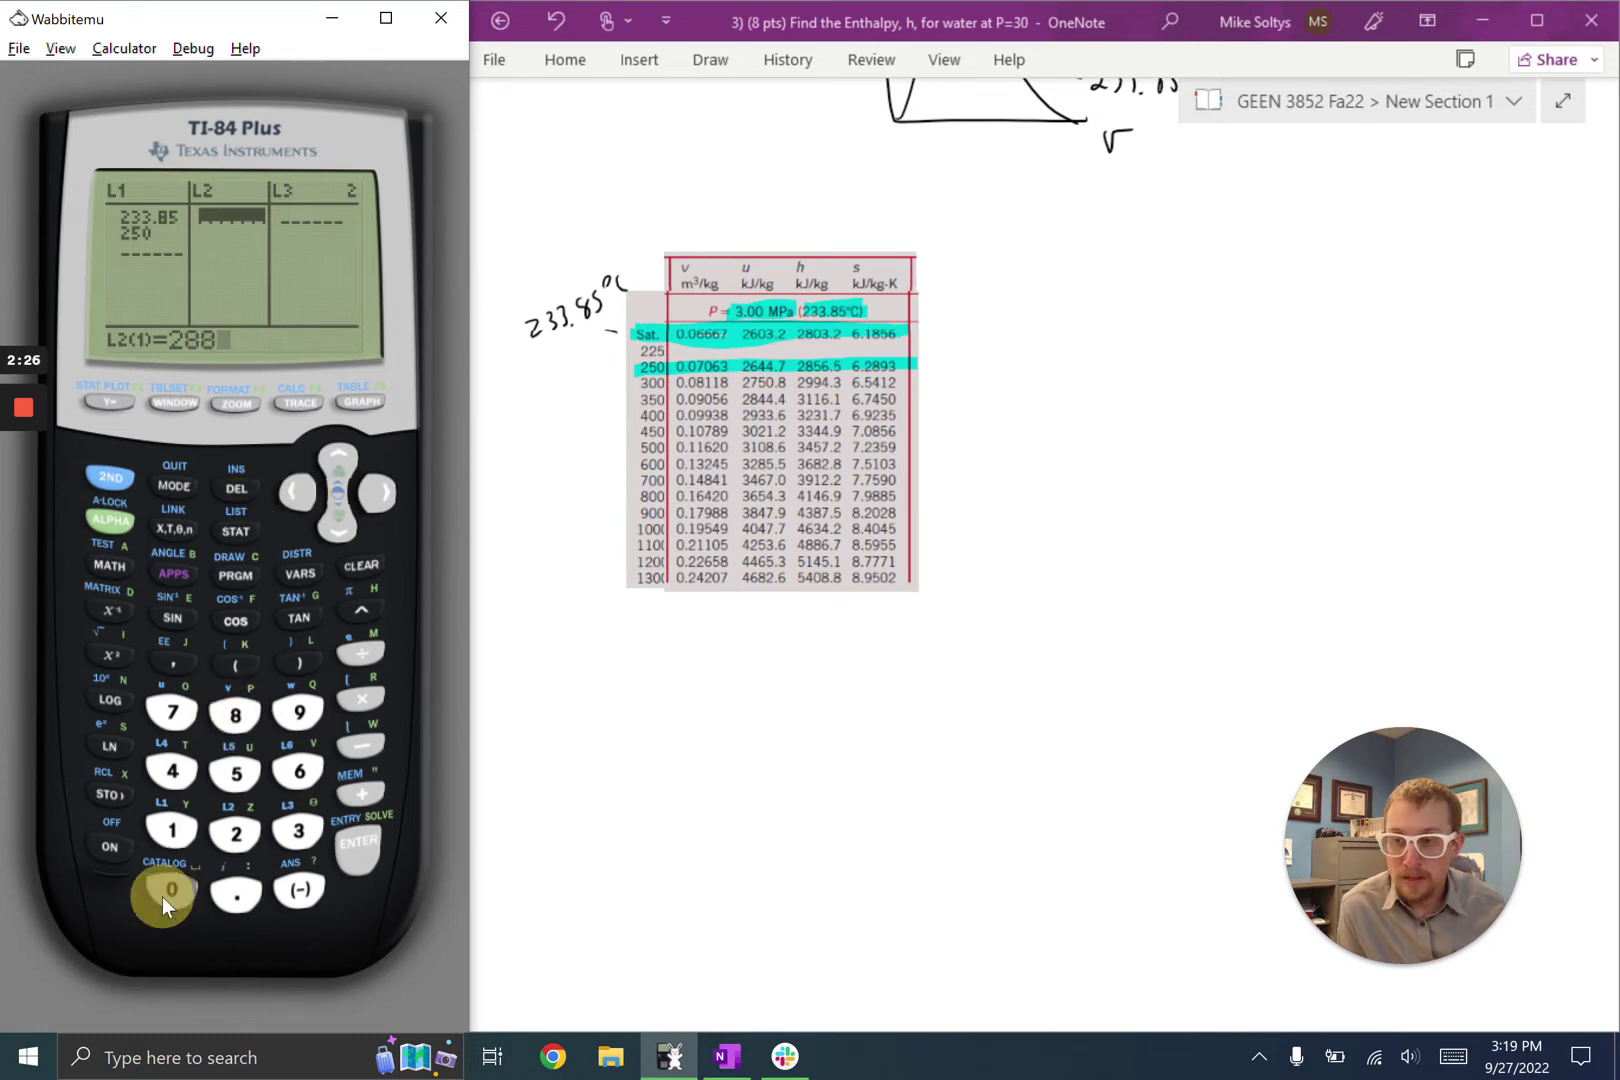
{"action": "left_click", "coordinate": [298, 831]}
{"action": "left_click", "coordinate": [236, 900]}
{"action": "left_click", "coordinate": [236, 833]}
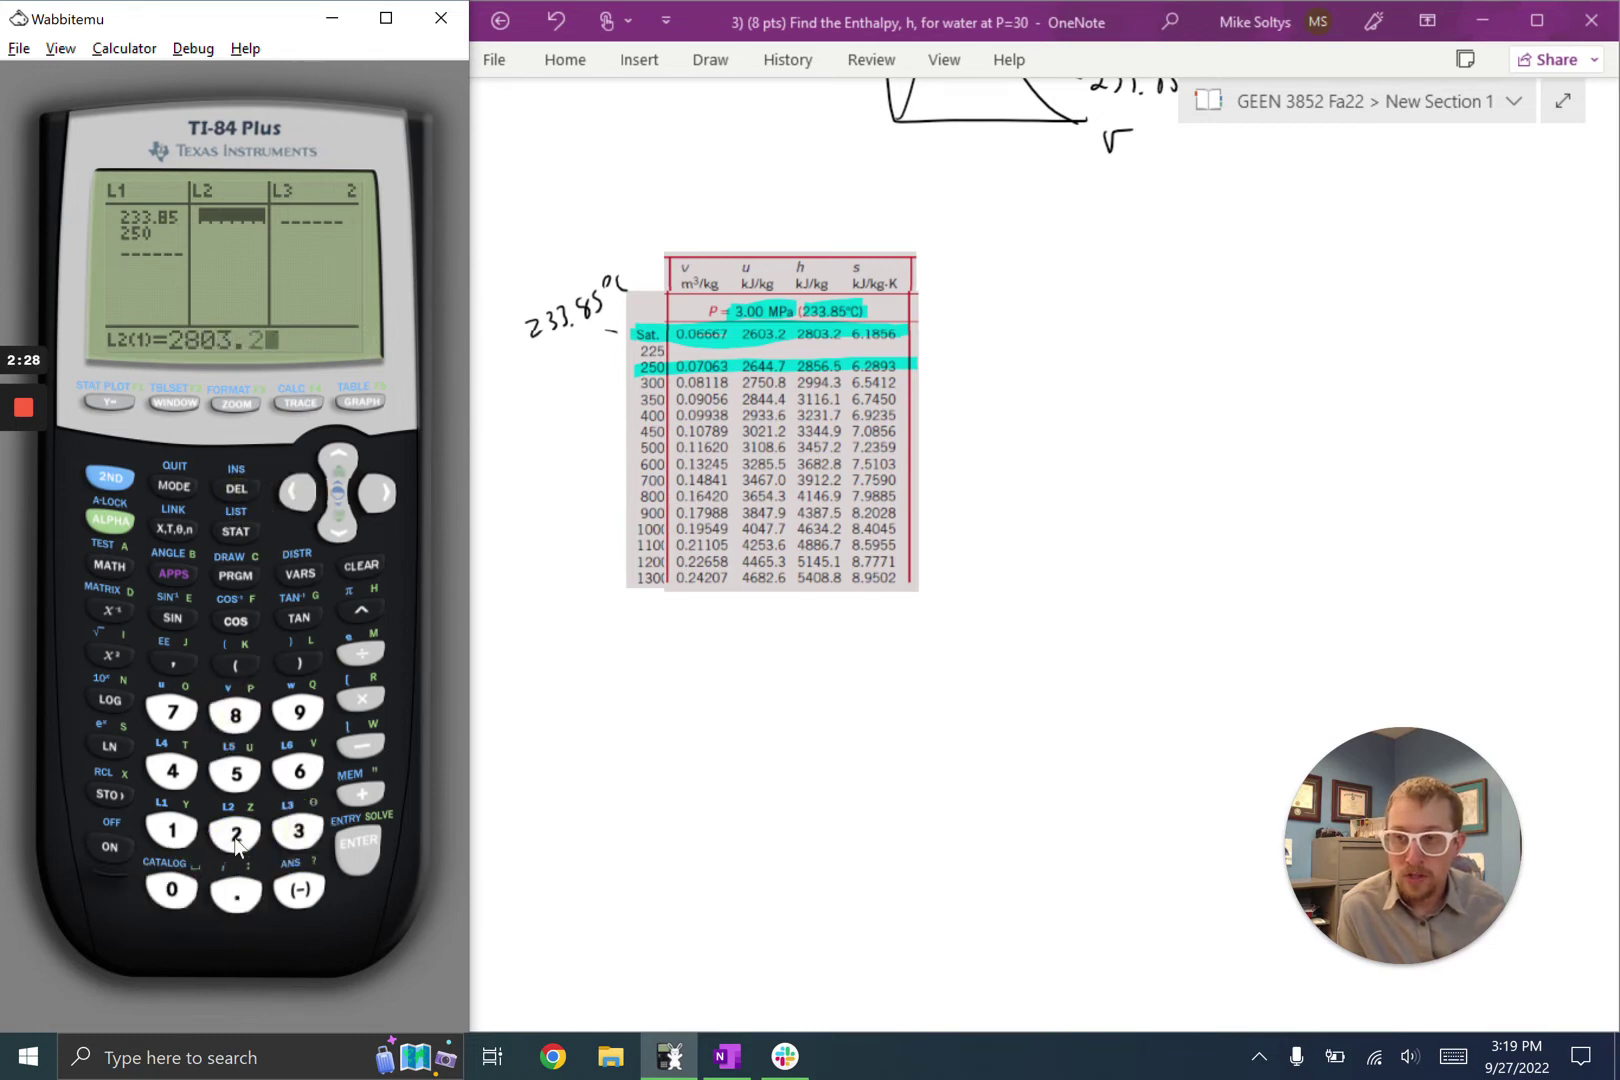
{"action": "left_click", "coordinate": [356, 858]}
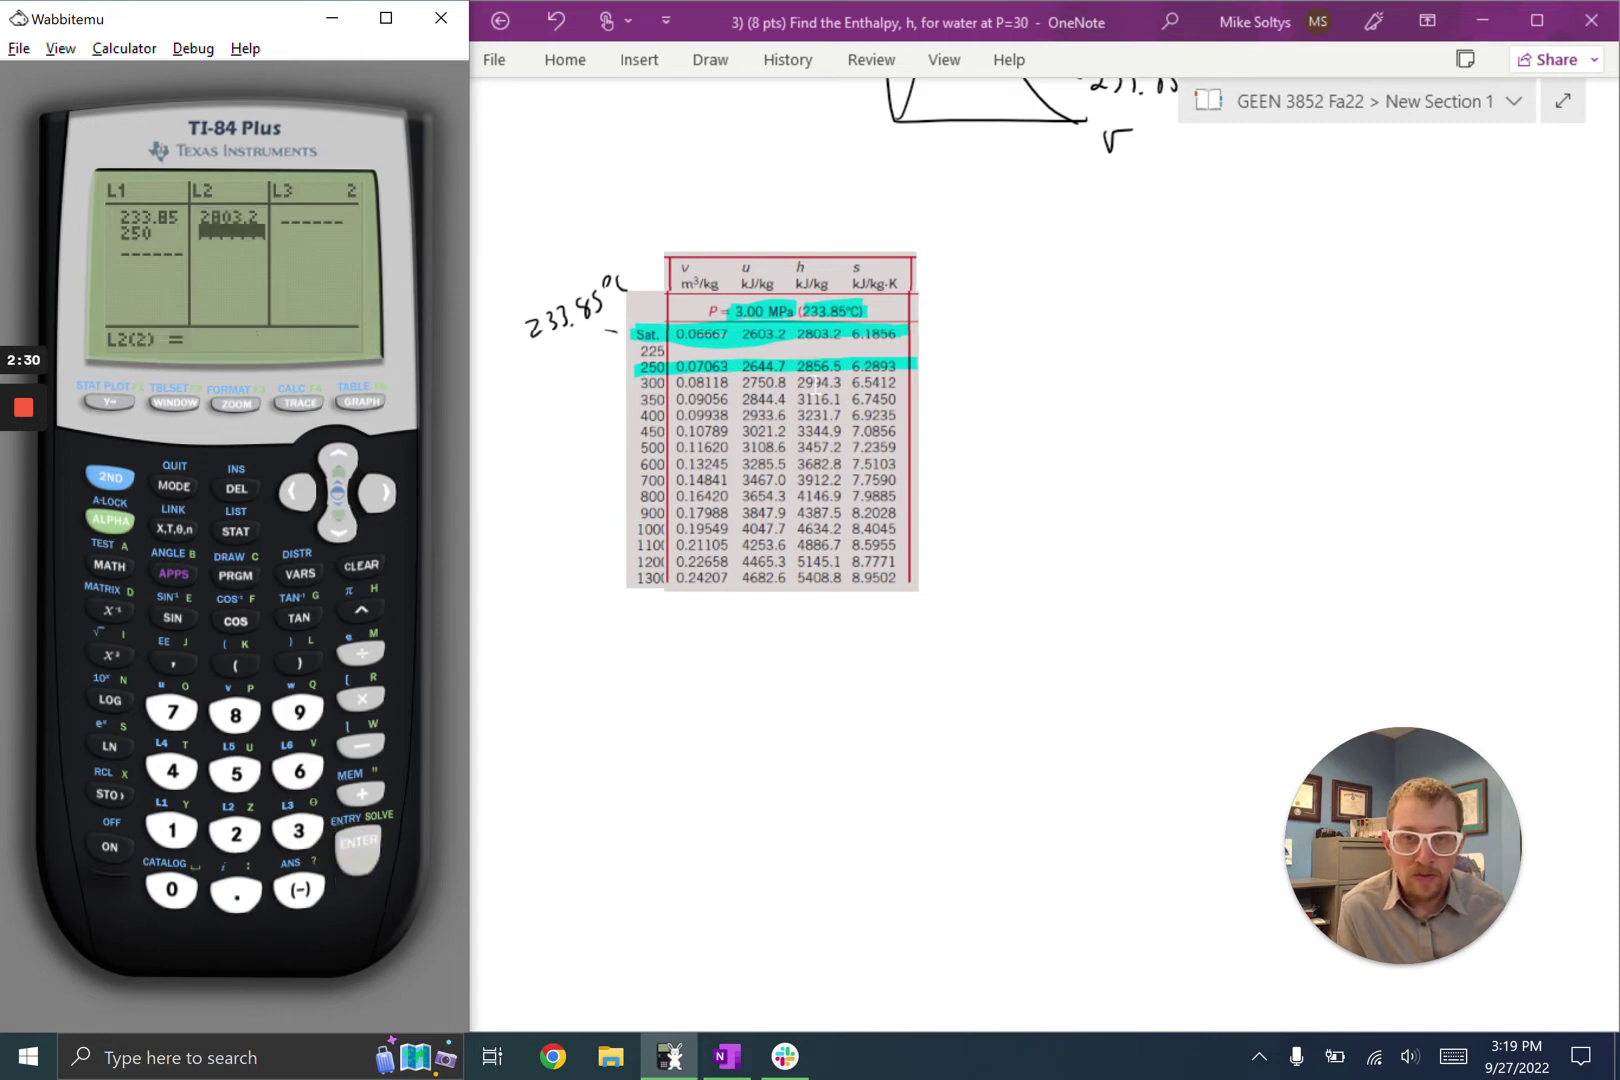
Enter 2856.5 as the second L2 enthalpy.
{"action": "left_click", "coordinate": [232, 838]}
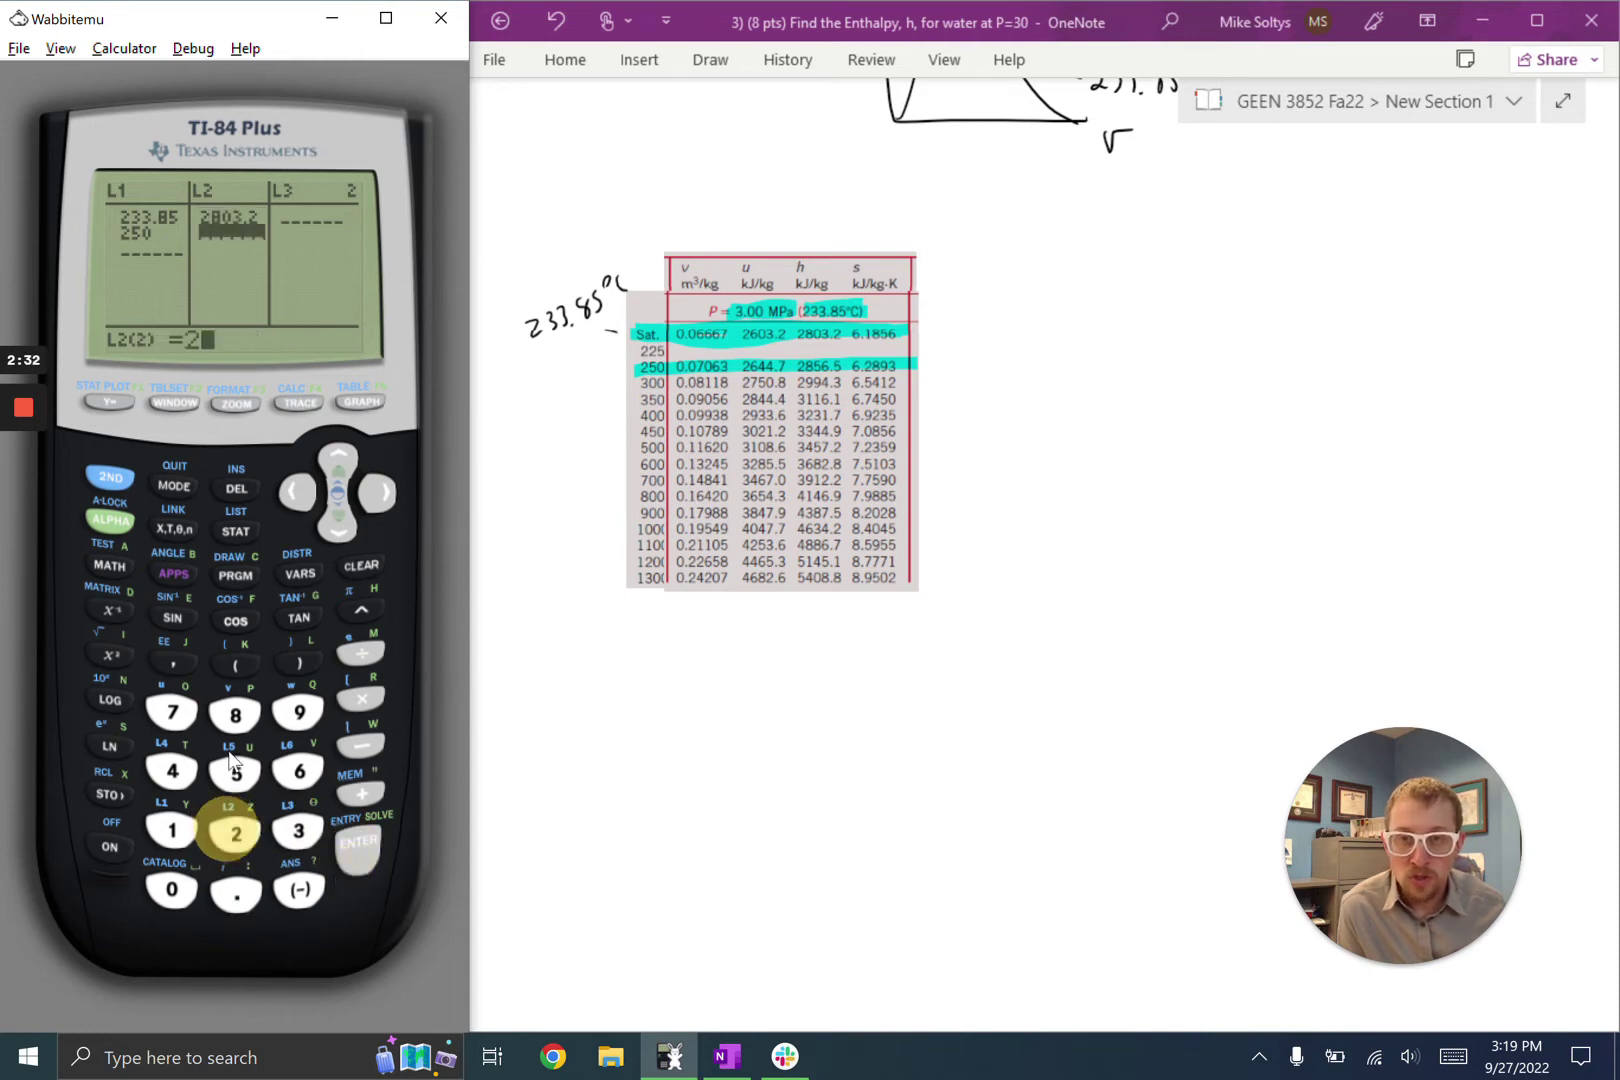
{"action": "left_click", "coordinate": [230, 728]}
{"action": "left_click", "coordinate": [238, 773]}
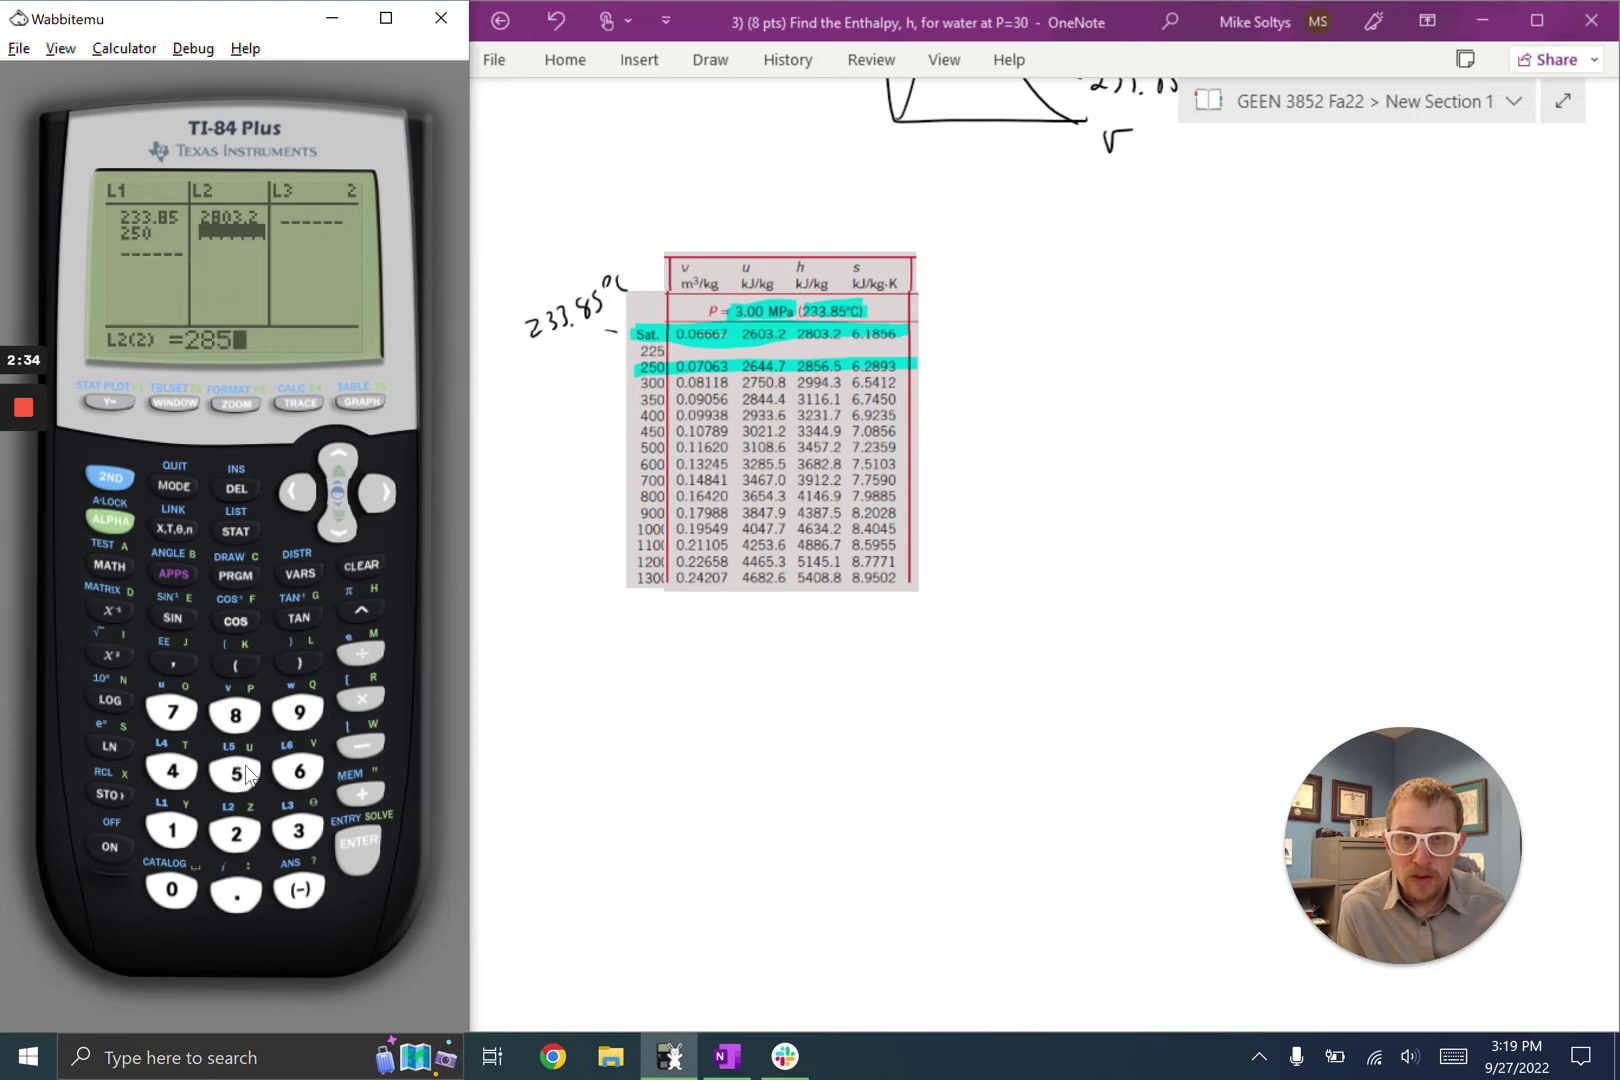
{"action": "left_click", "coordinate": [292, 770]}
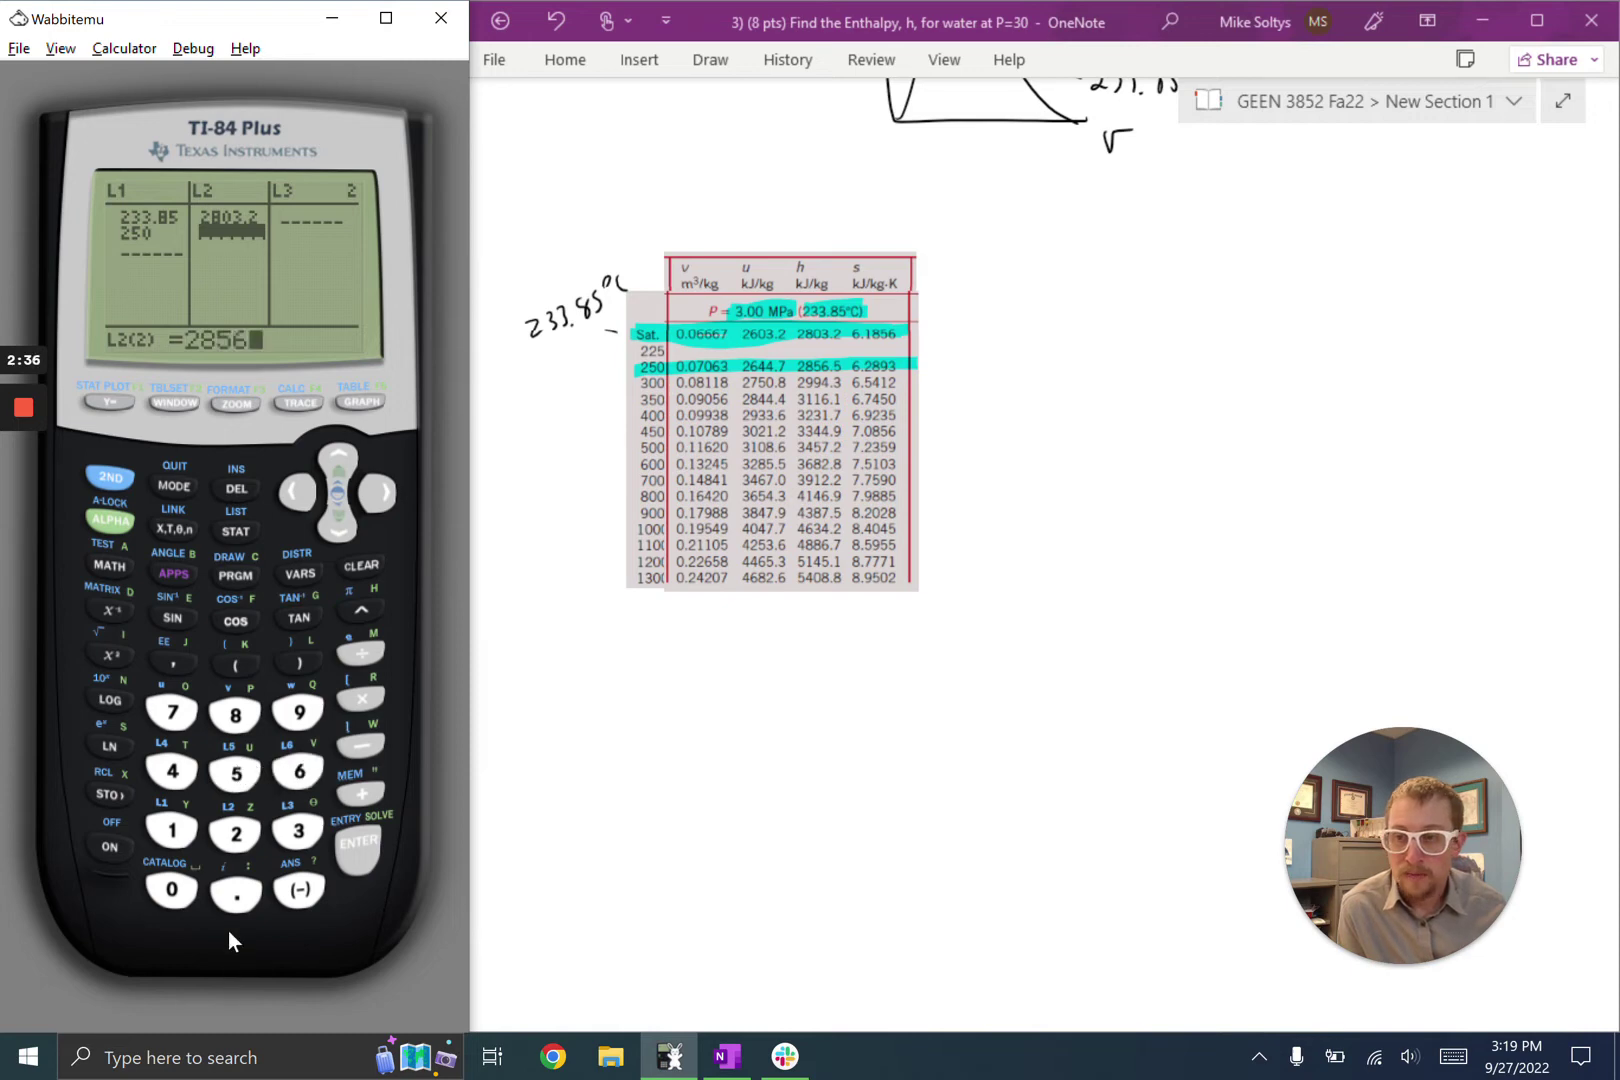
{"action": "left_click", "coordinate": [232, 893]}
{"action": "left_click", "coordinate": [237, 773]}
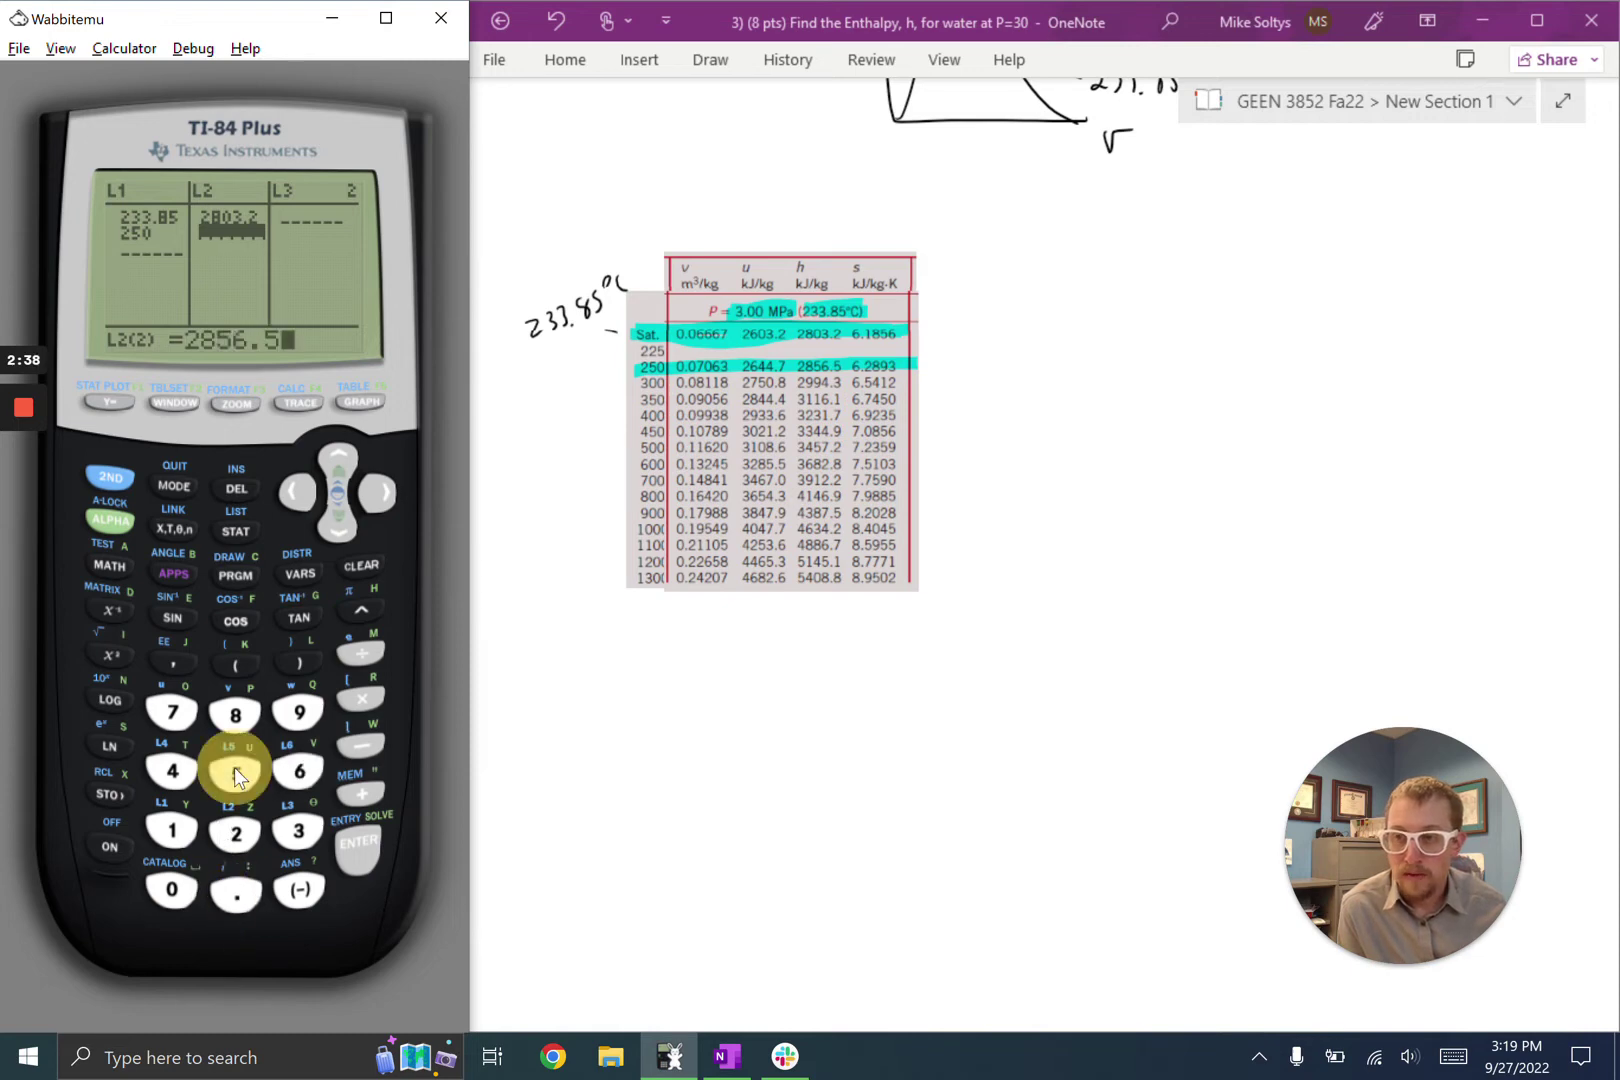
{"action": "left_click", "coordinate": [361, 850]}
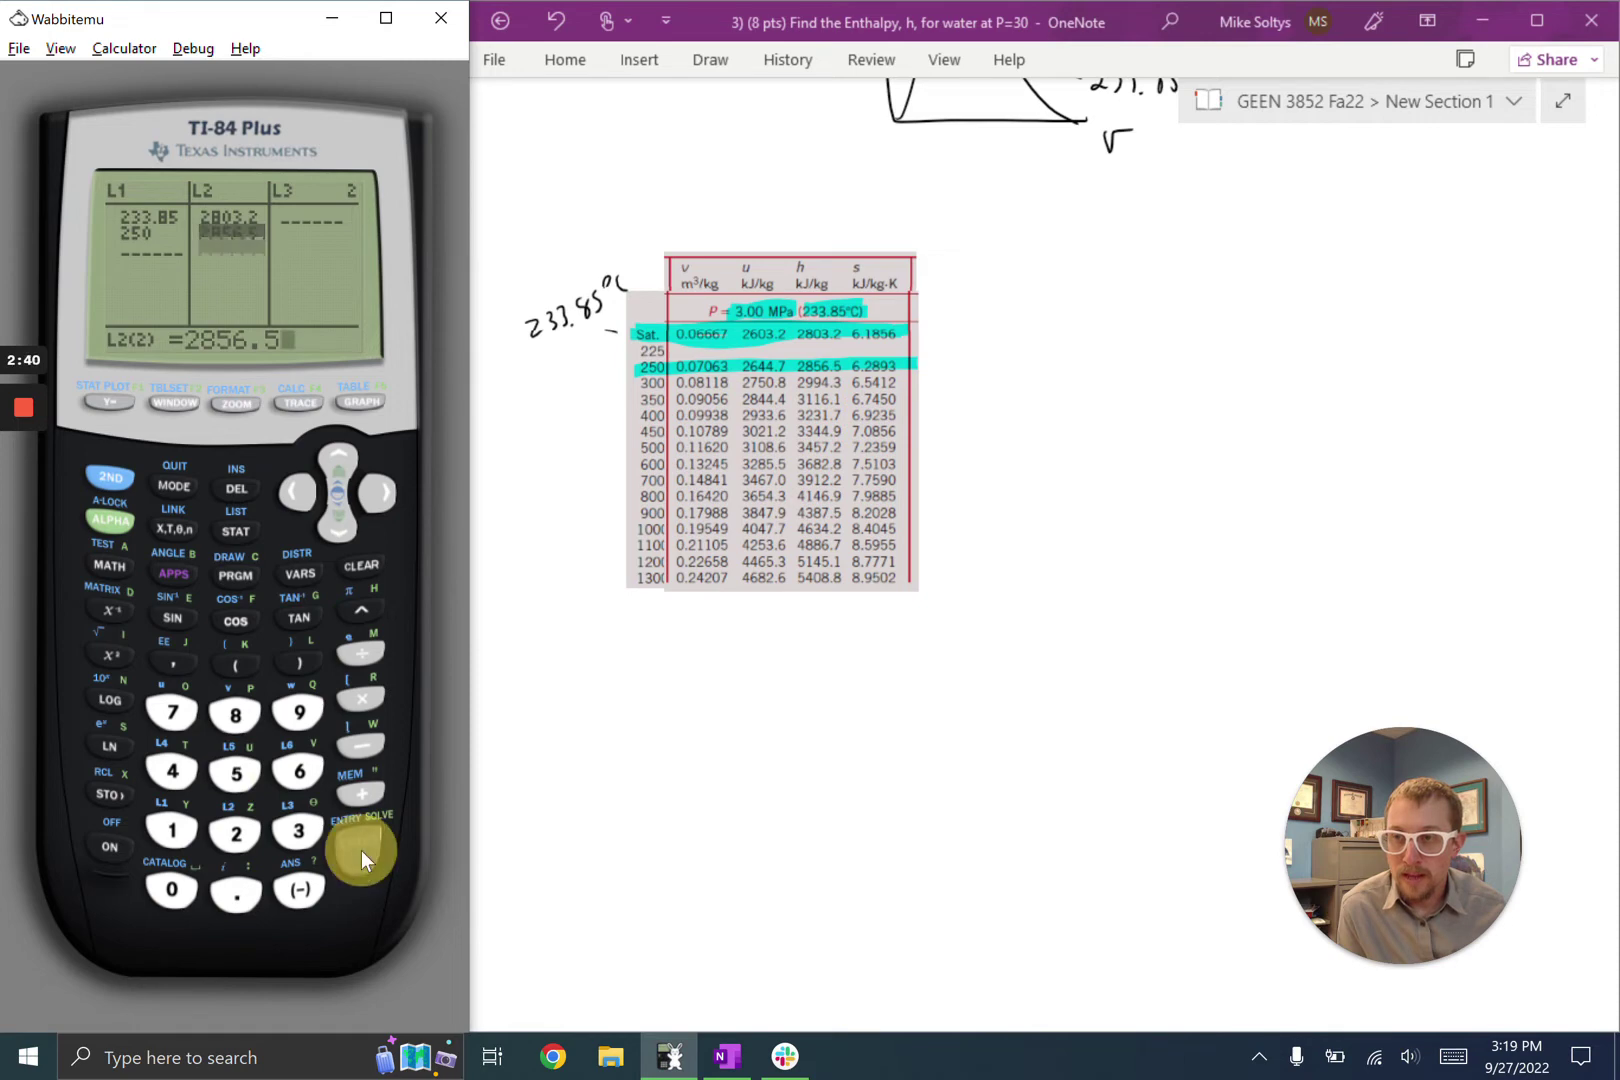
Run LinReg(ax+b) on L1 and L2, giving a=3.300309598 and b=2031.422601.
{"action": "left_click", "coordinate": [234, 528]}
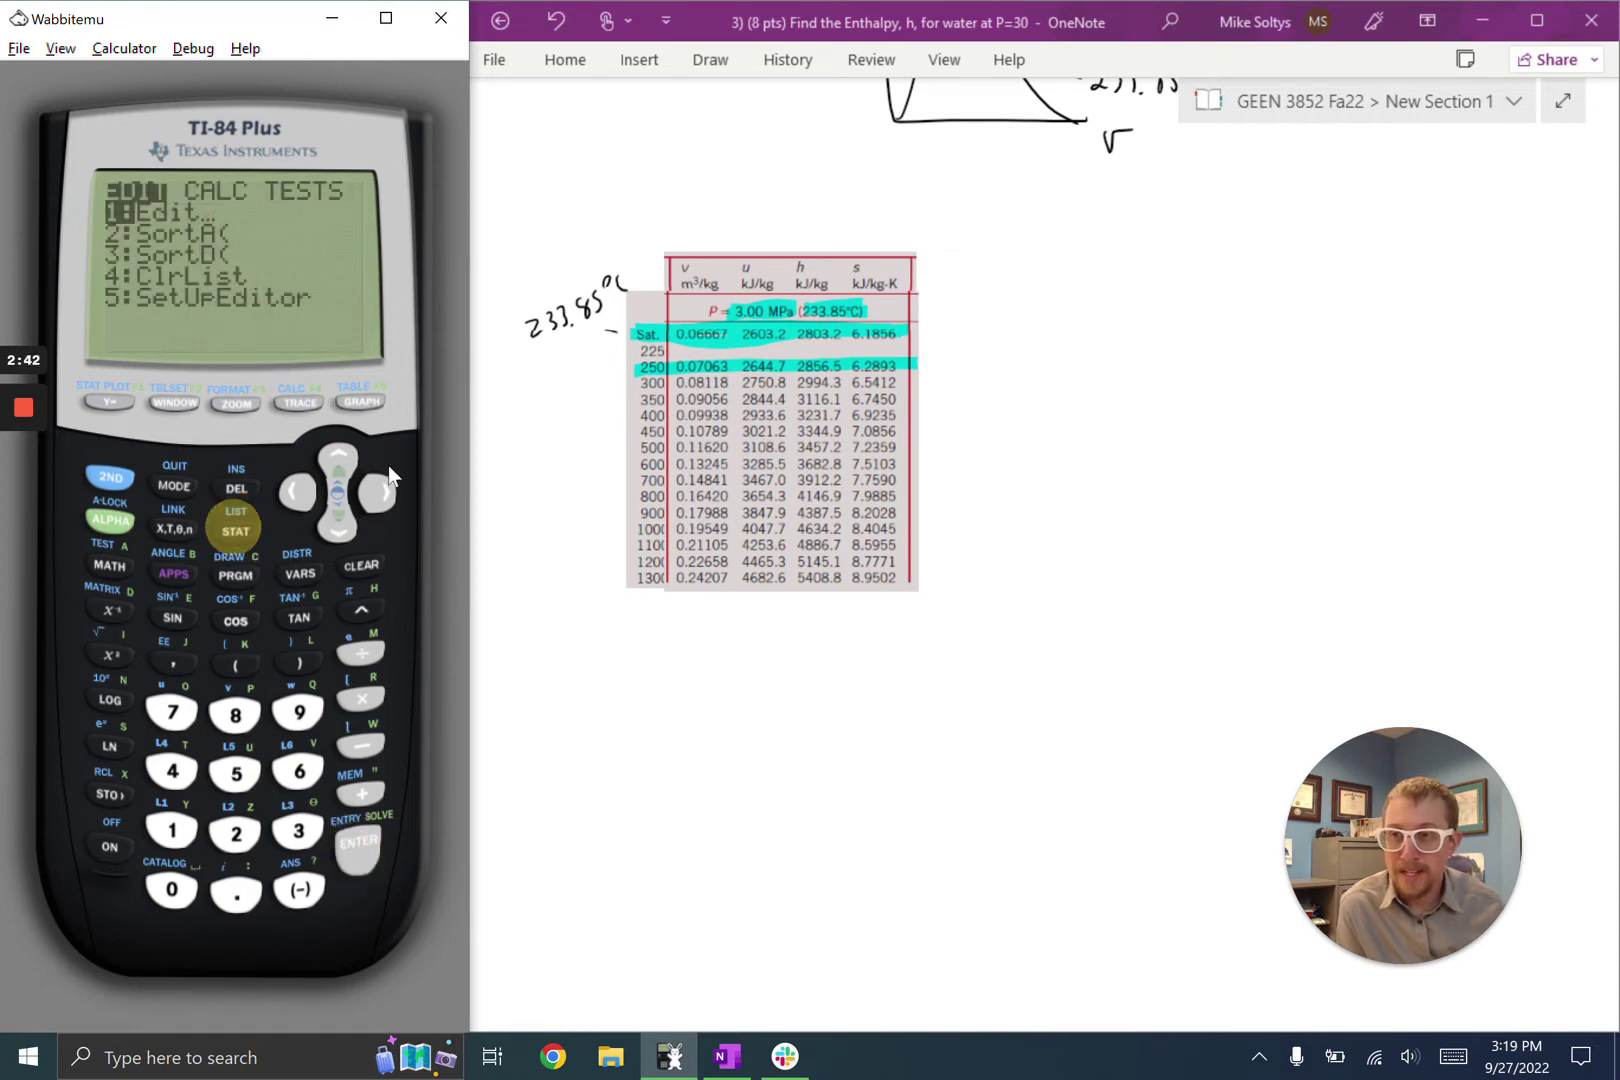
{"action": "left_click", "coordinate": [386, 487]}
{"action": "left_click", "coordinate": [337, 528]}
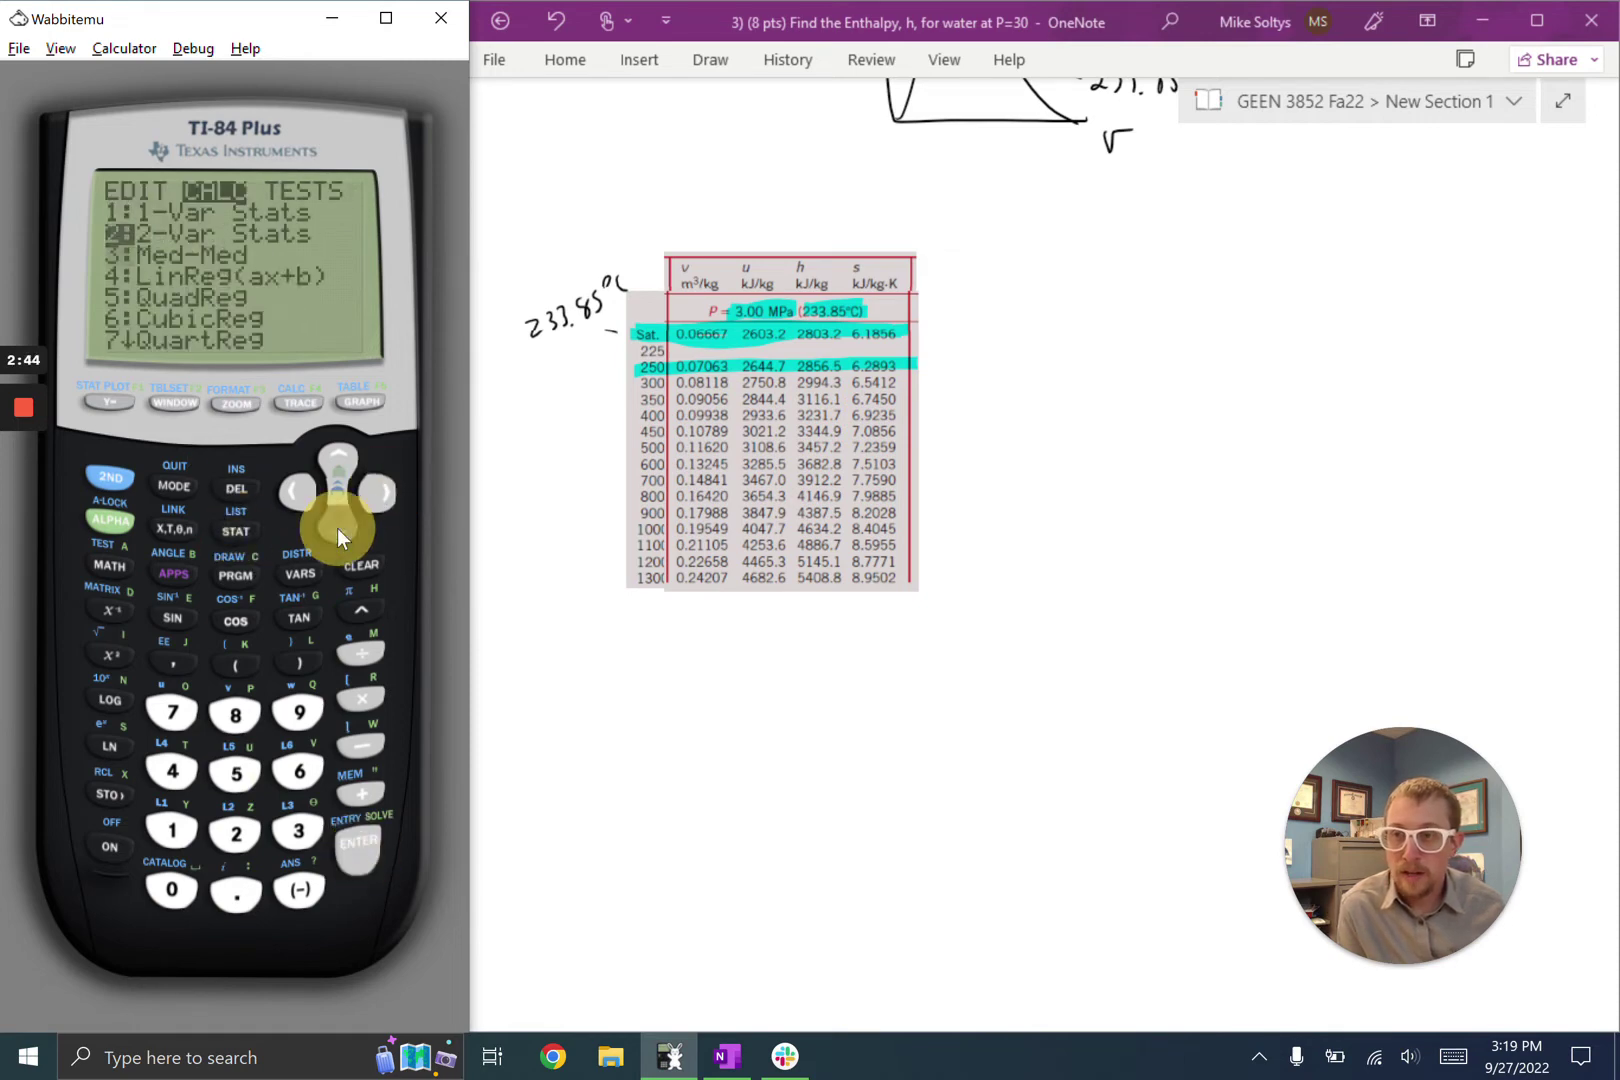
{"action": "left_click", "coordinate": [337, 528]}
{"action": "left_click", "coordinate": [337, 528]}
{"action": "left_click", "coordinate": [364, 845]}
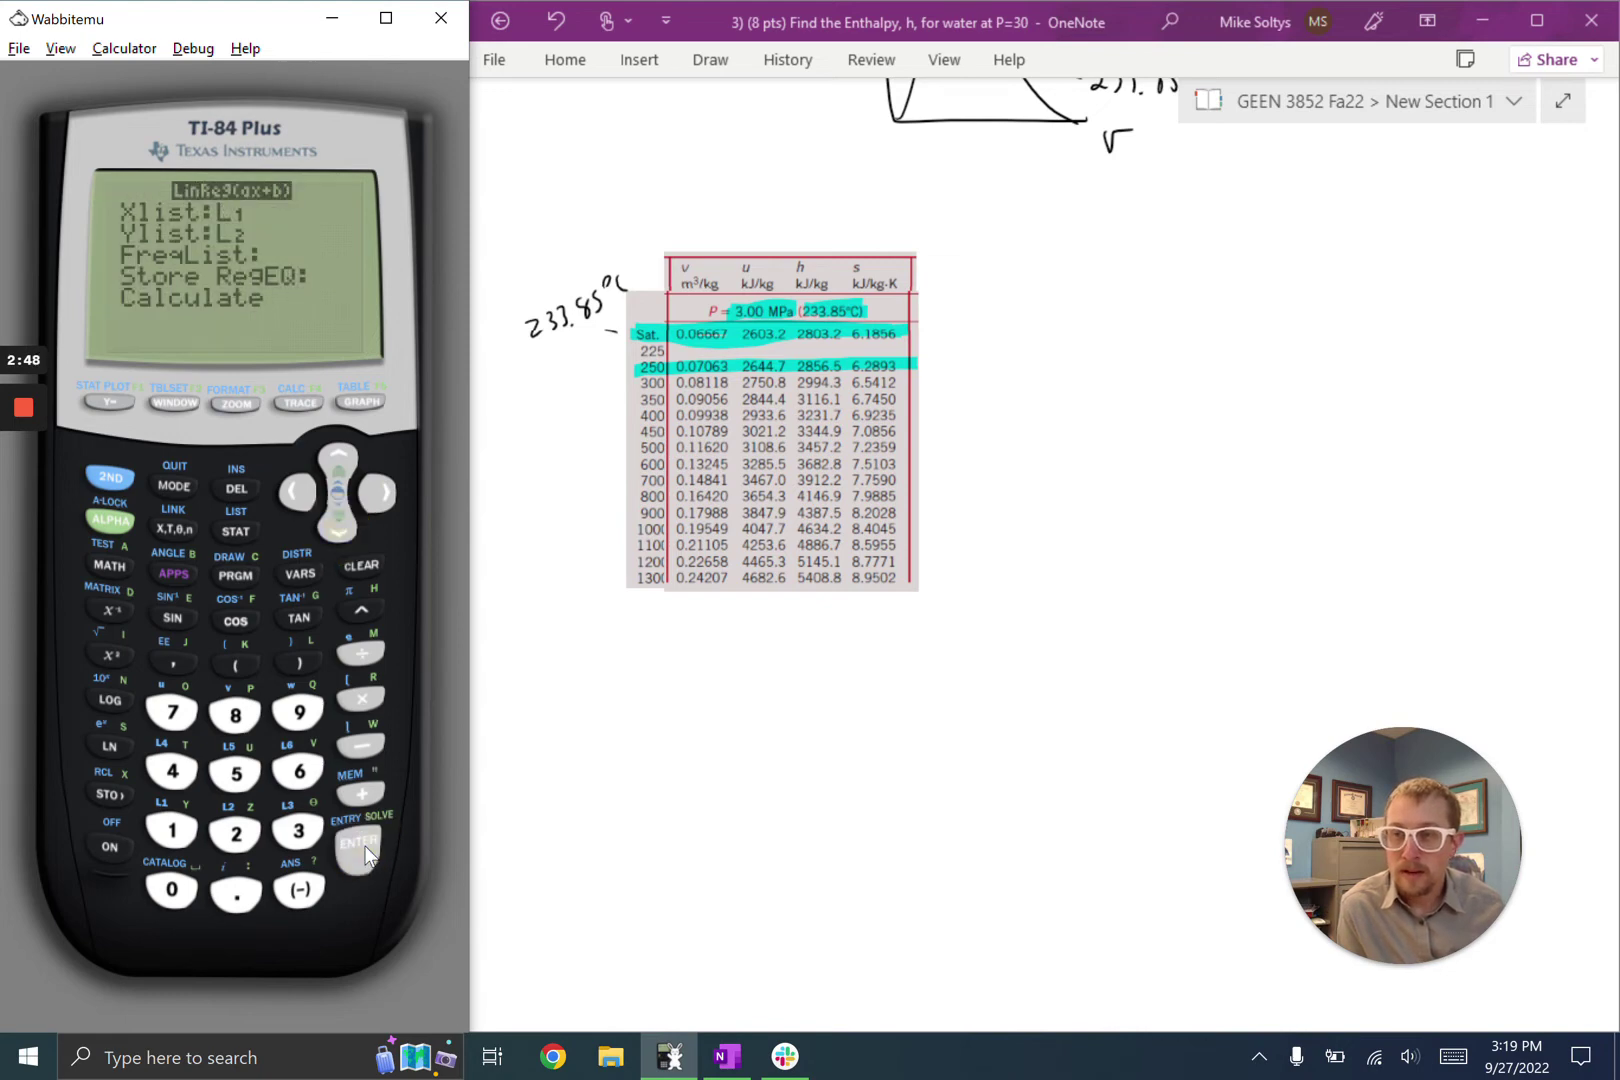
{"action": "key", "text": "Down"}
{"action": "key", "text": "Down"}
{"action": "key", "text": "Down"}
{"action": "key", "text": "Down"}
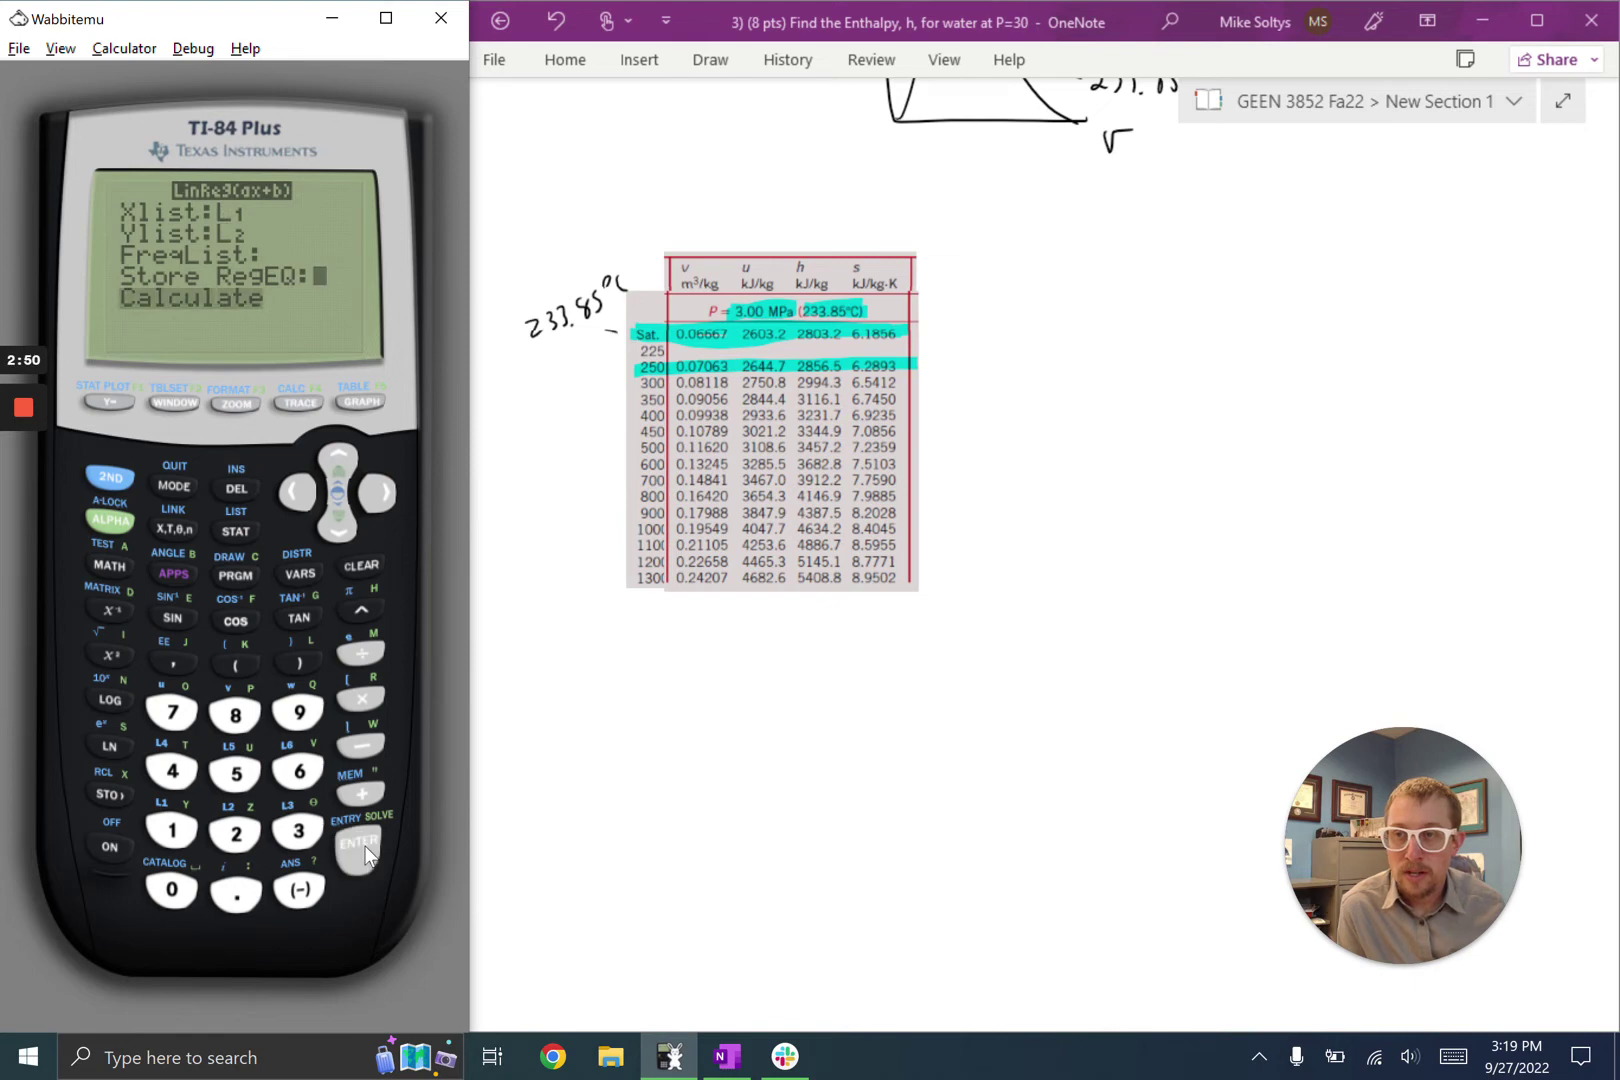
{"action": "left_click", "coordinate": [364, 845]}
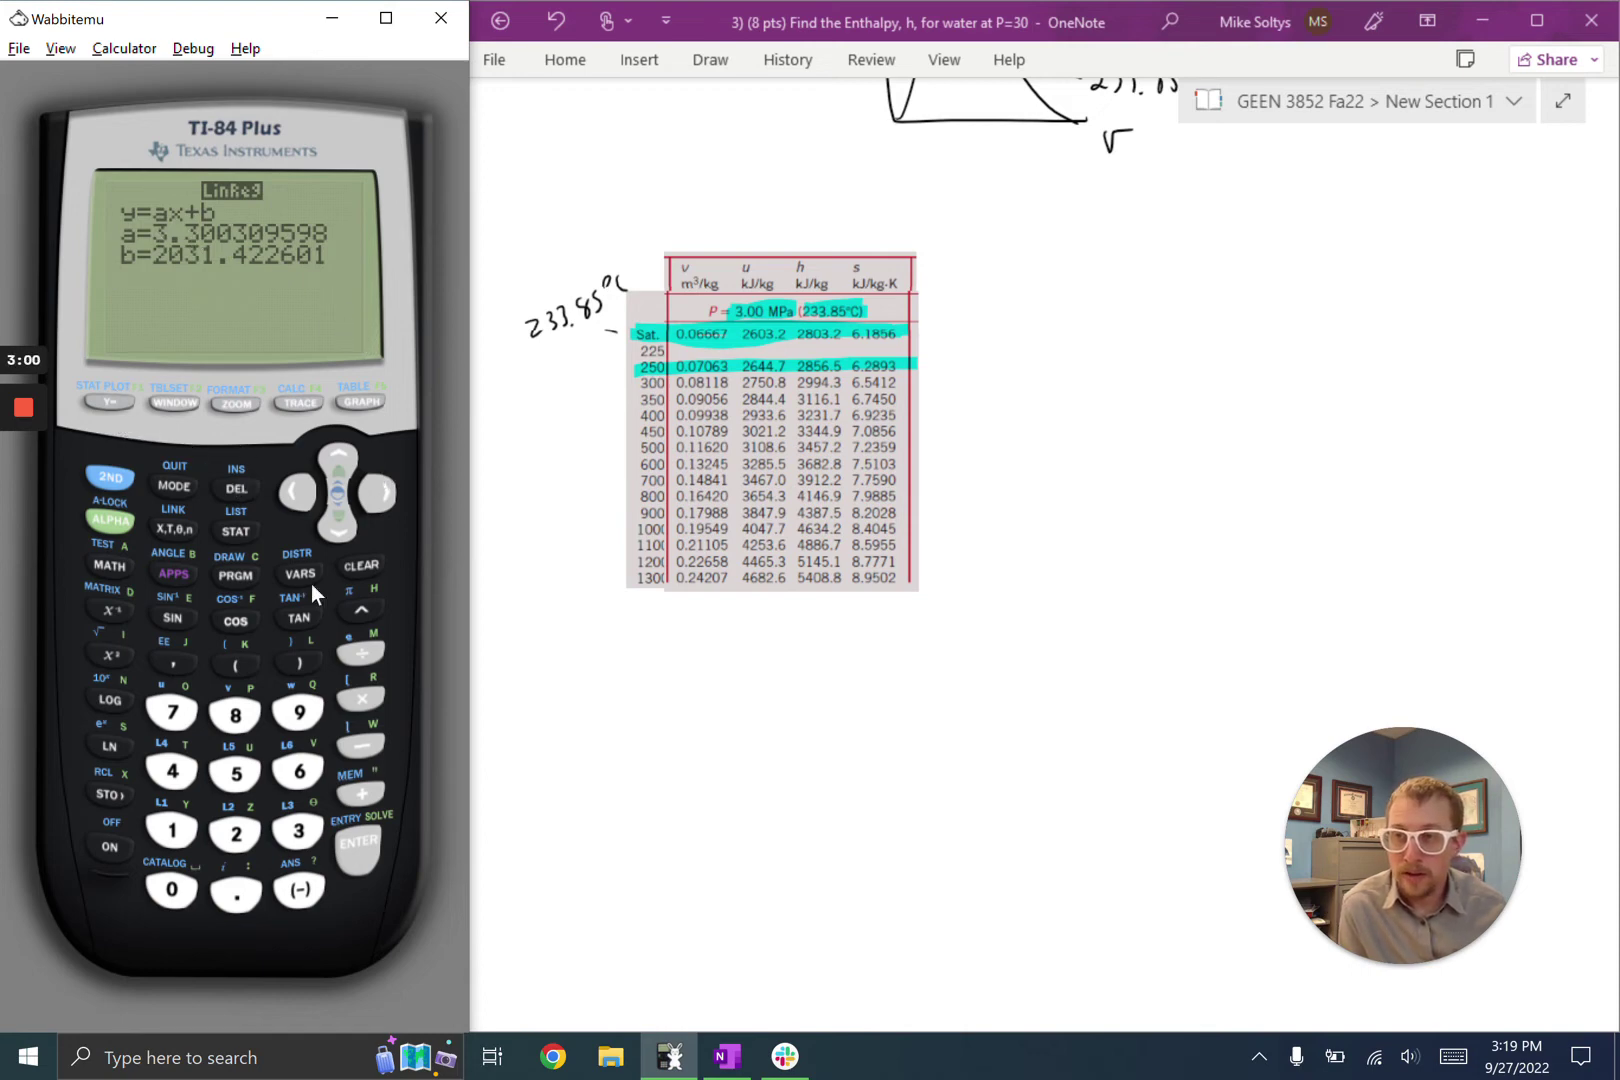
Paste the regression equation RegEQ from VARS Statistics into Y1.
{"action": "left_click", "coordinate": [106, 396]}
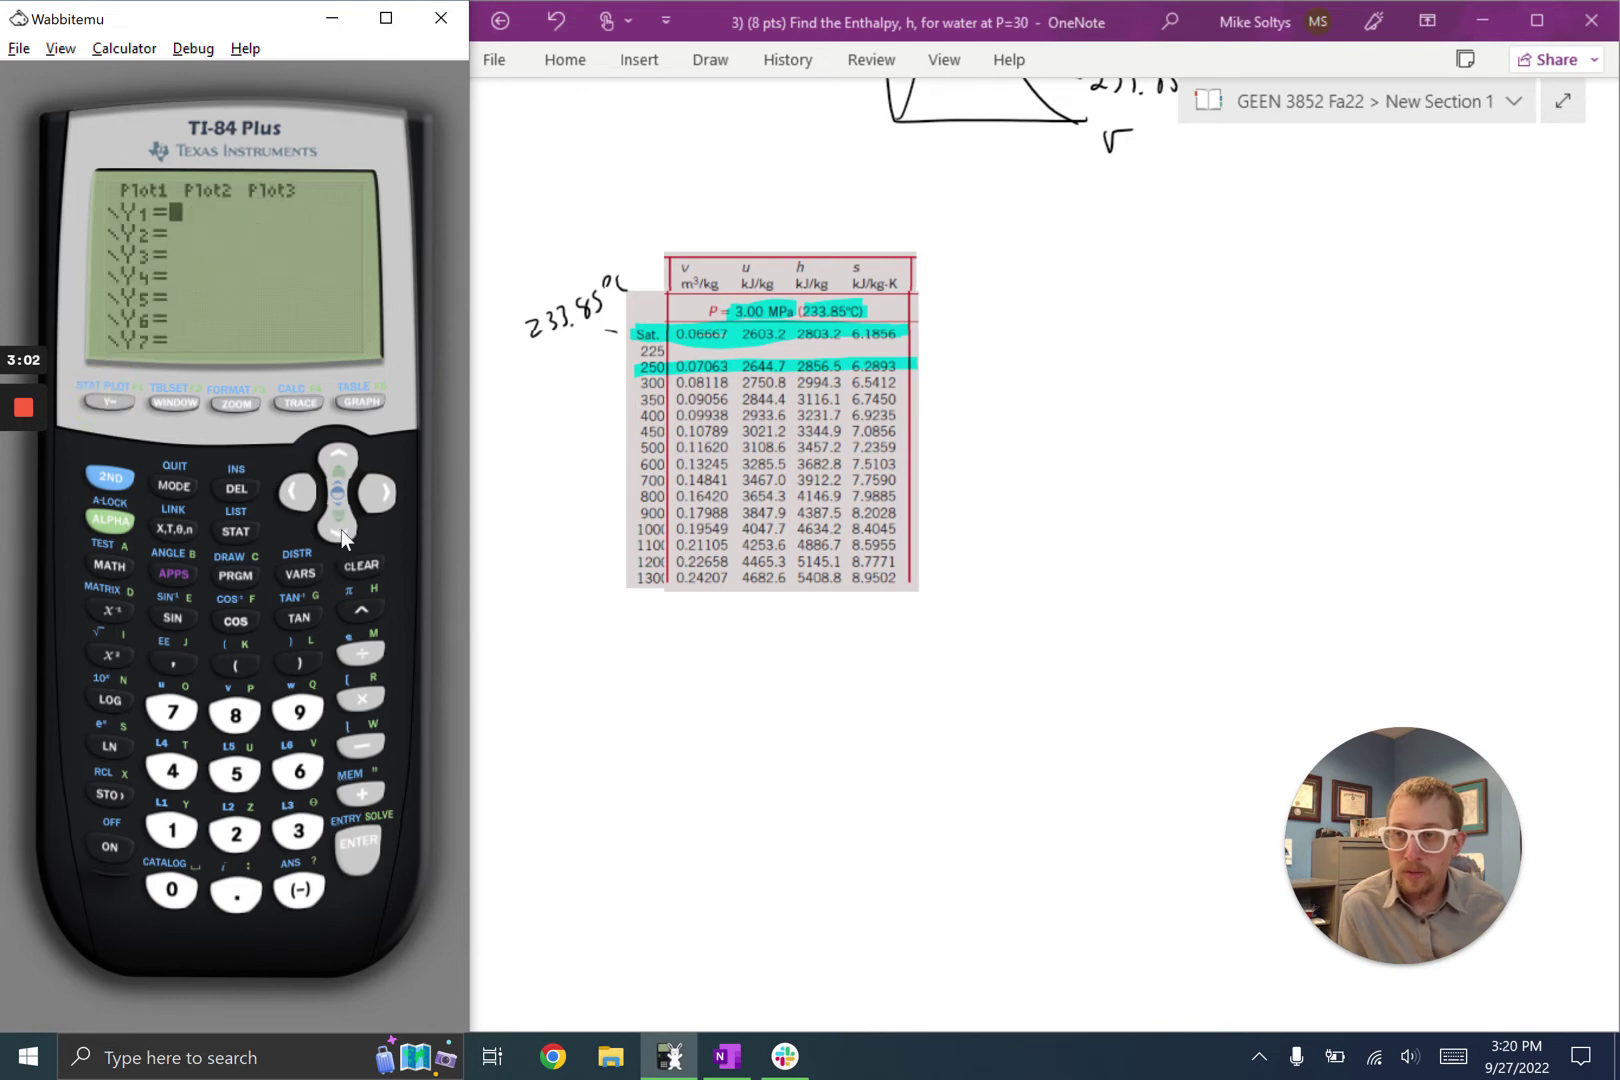
{"action": "left_click", "coordinate": [297, 570]}
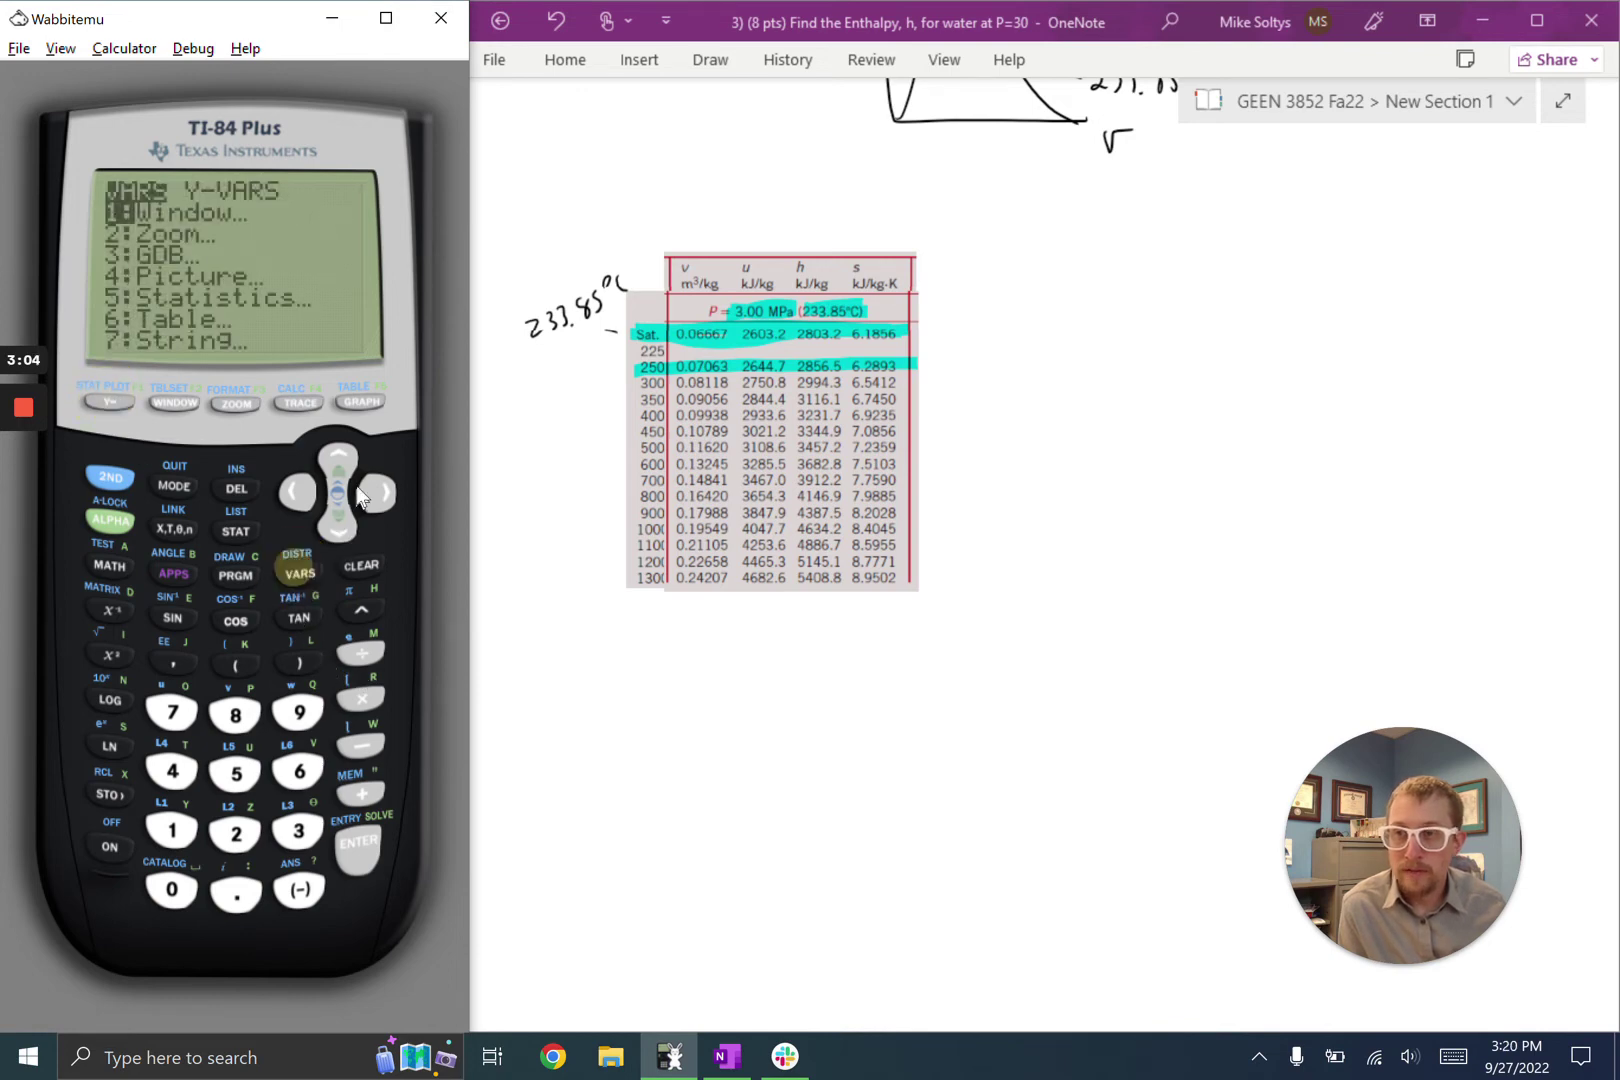
{"action": "left_click", "coordinate": [337, 520]}
{"action": "left_click", "coordinate": [337, 520]}
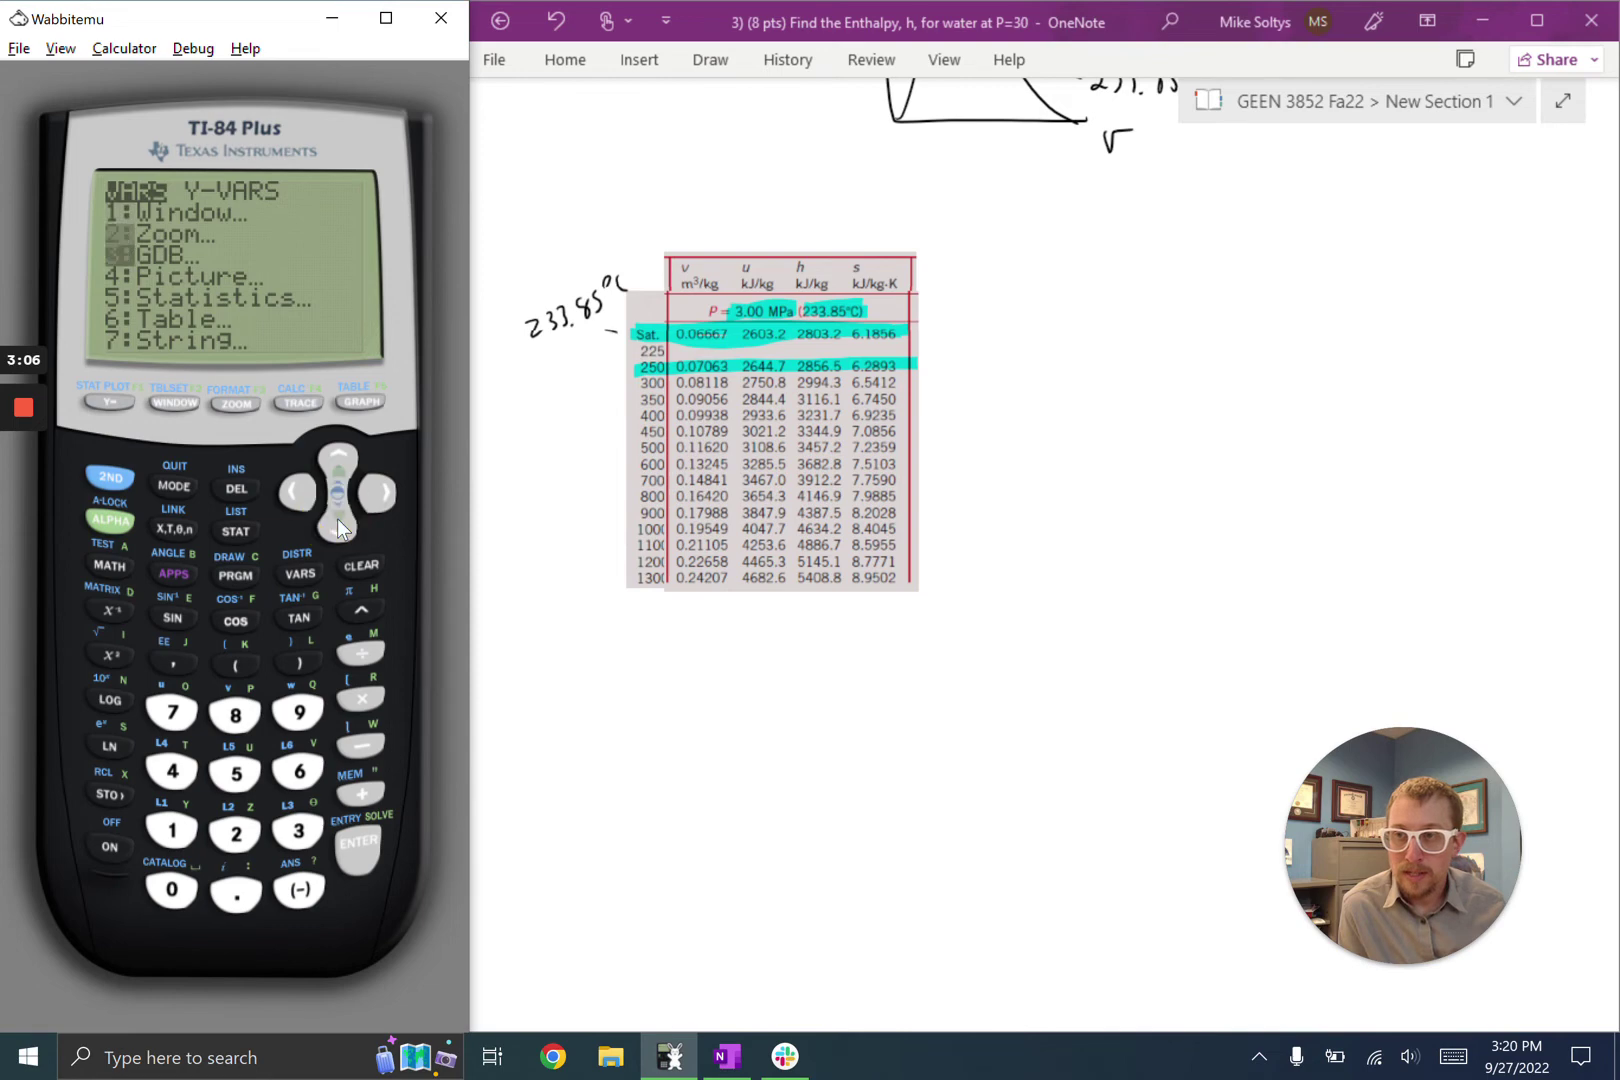
{"action": "left_click", "coordinate": [337, 520]}
{"action": "left_click", "coordinate": [337, 520]}
{"action": "left_click", "coordinate": [373, 861]}
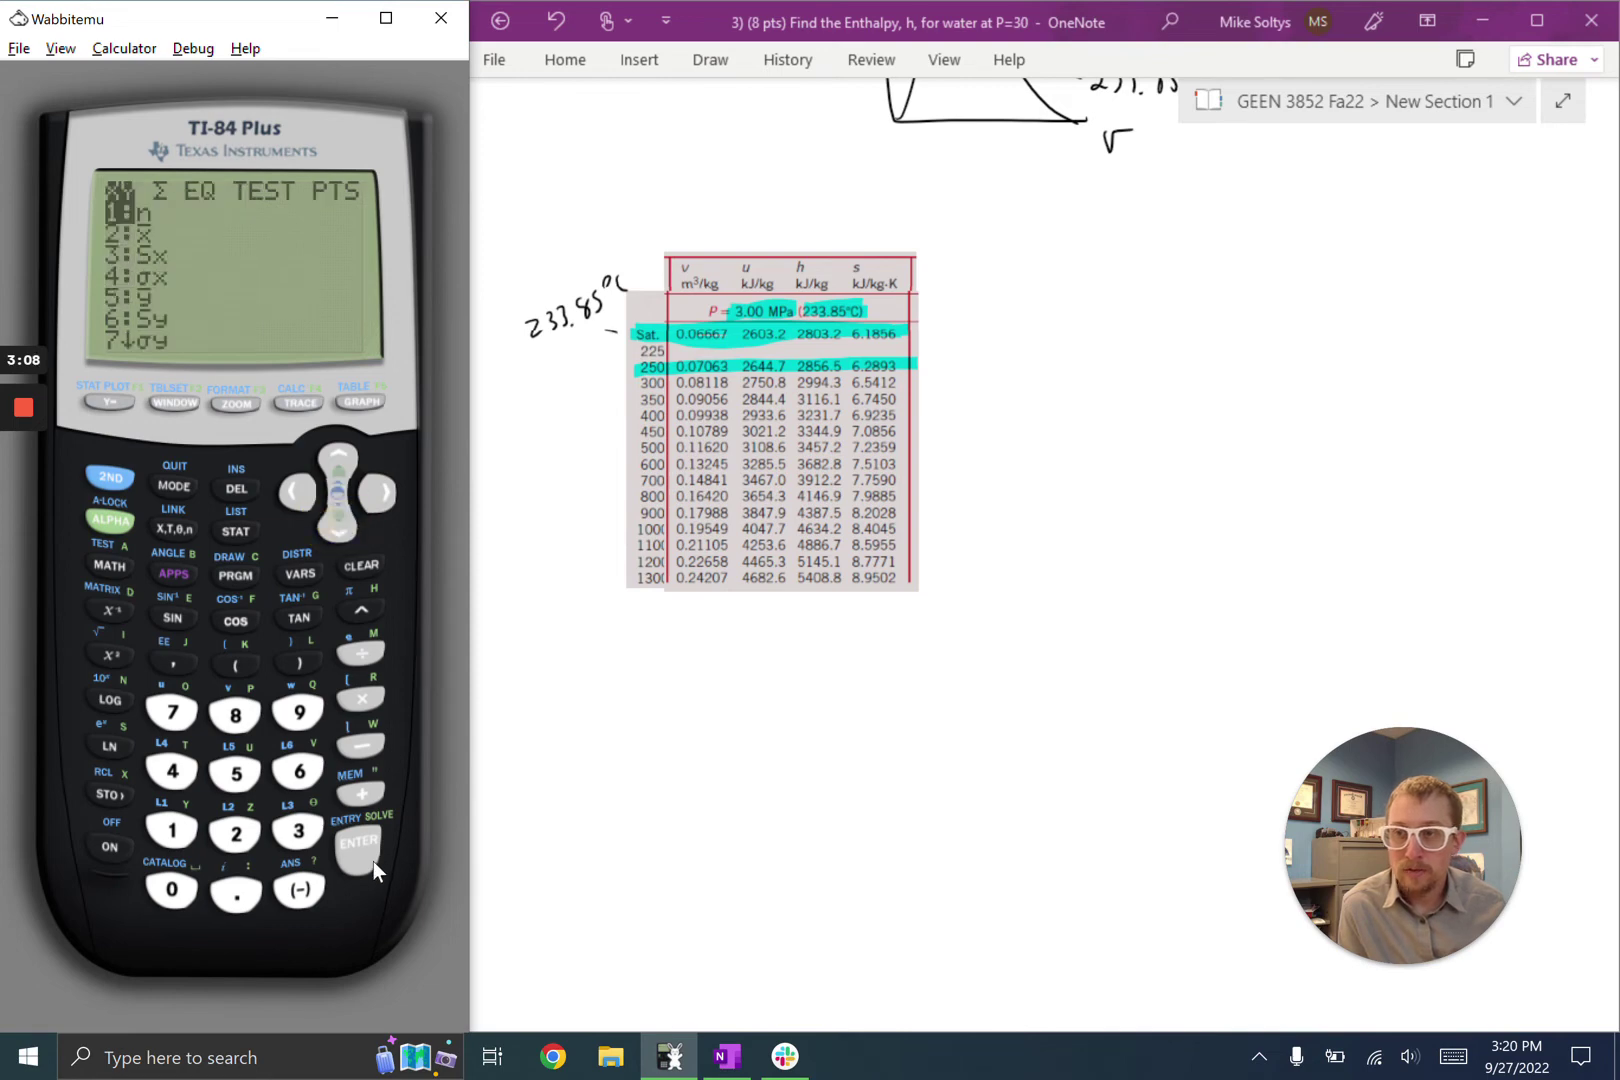
{"action": "left_click", "coordinate": [382, 497]}
{"action": "left_click", "coordinate": [382, 497]}
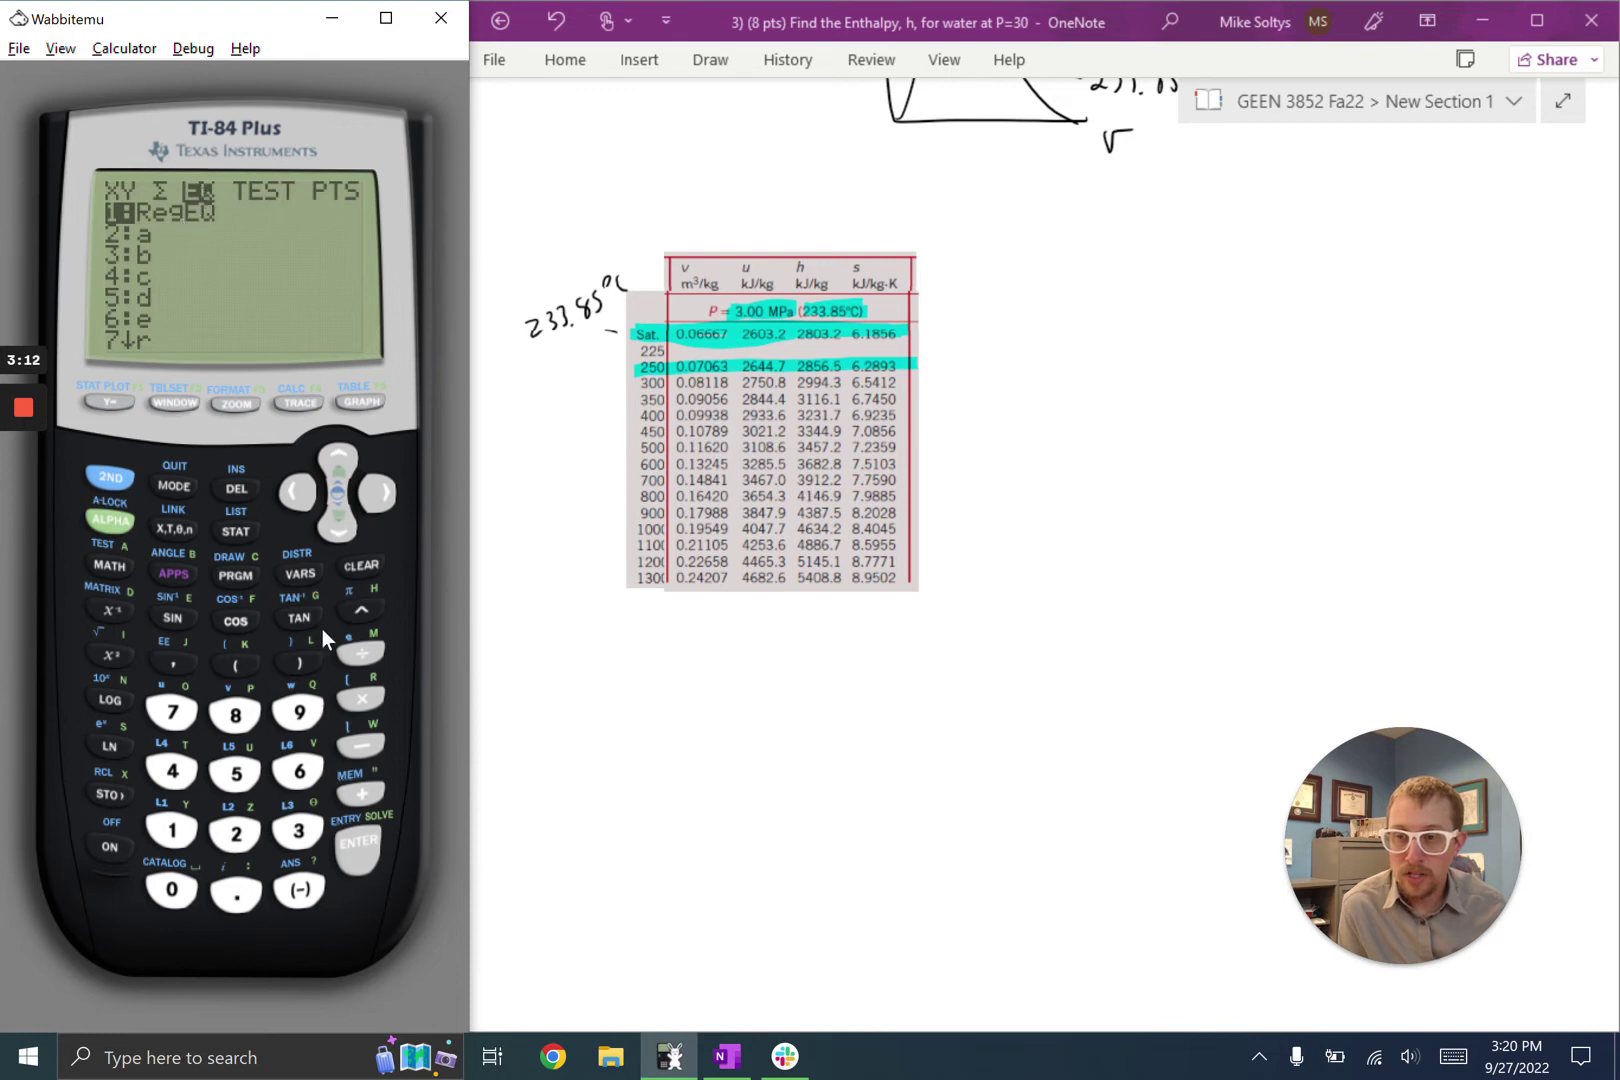
{"action": "left_click", "coordinate": [370, 861]}
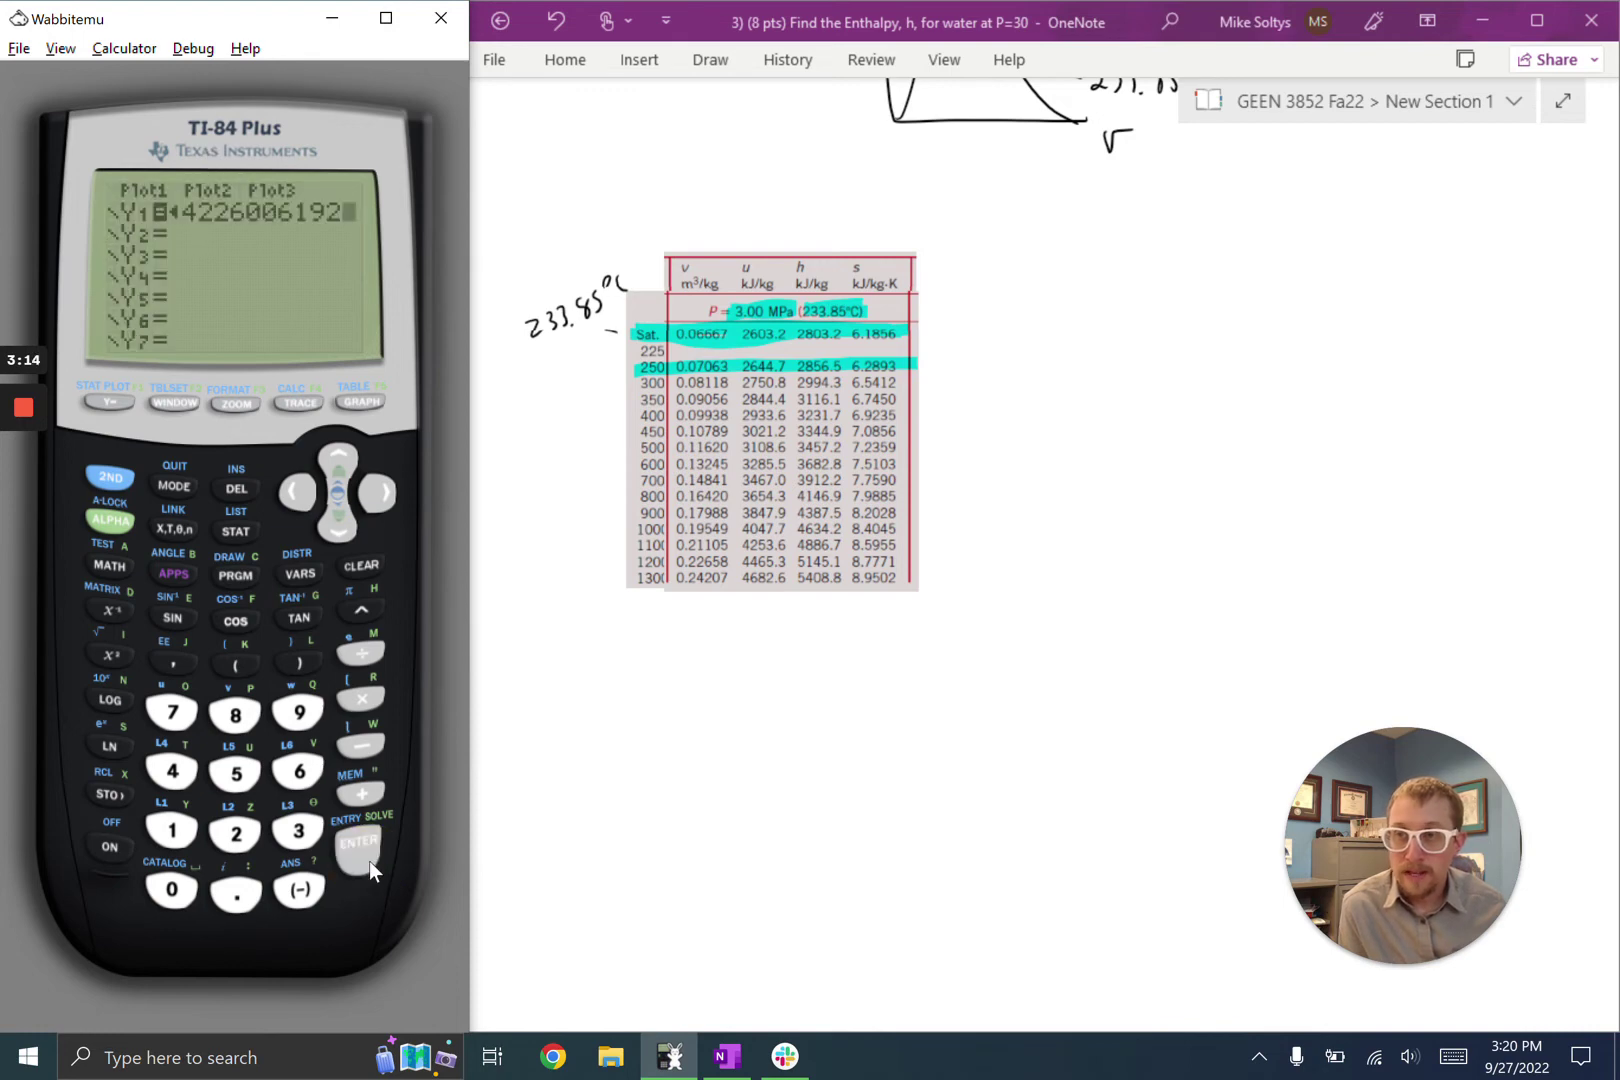
{"action": "left_click", "coordinate": [370, 861]}
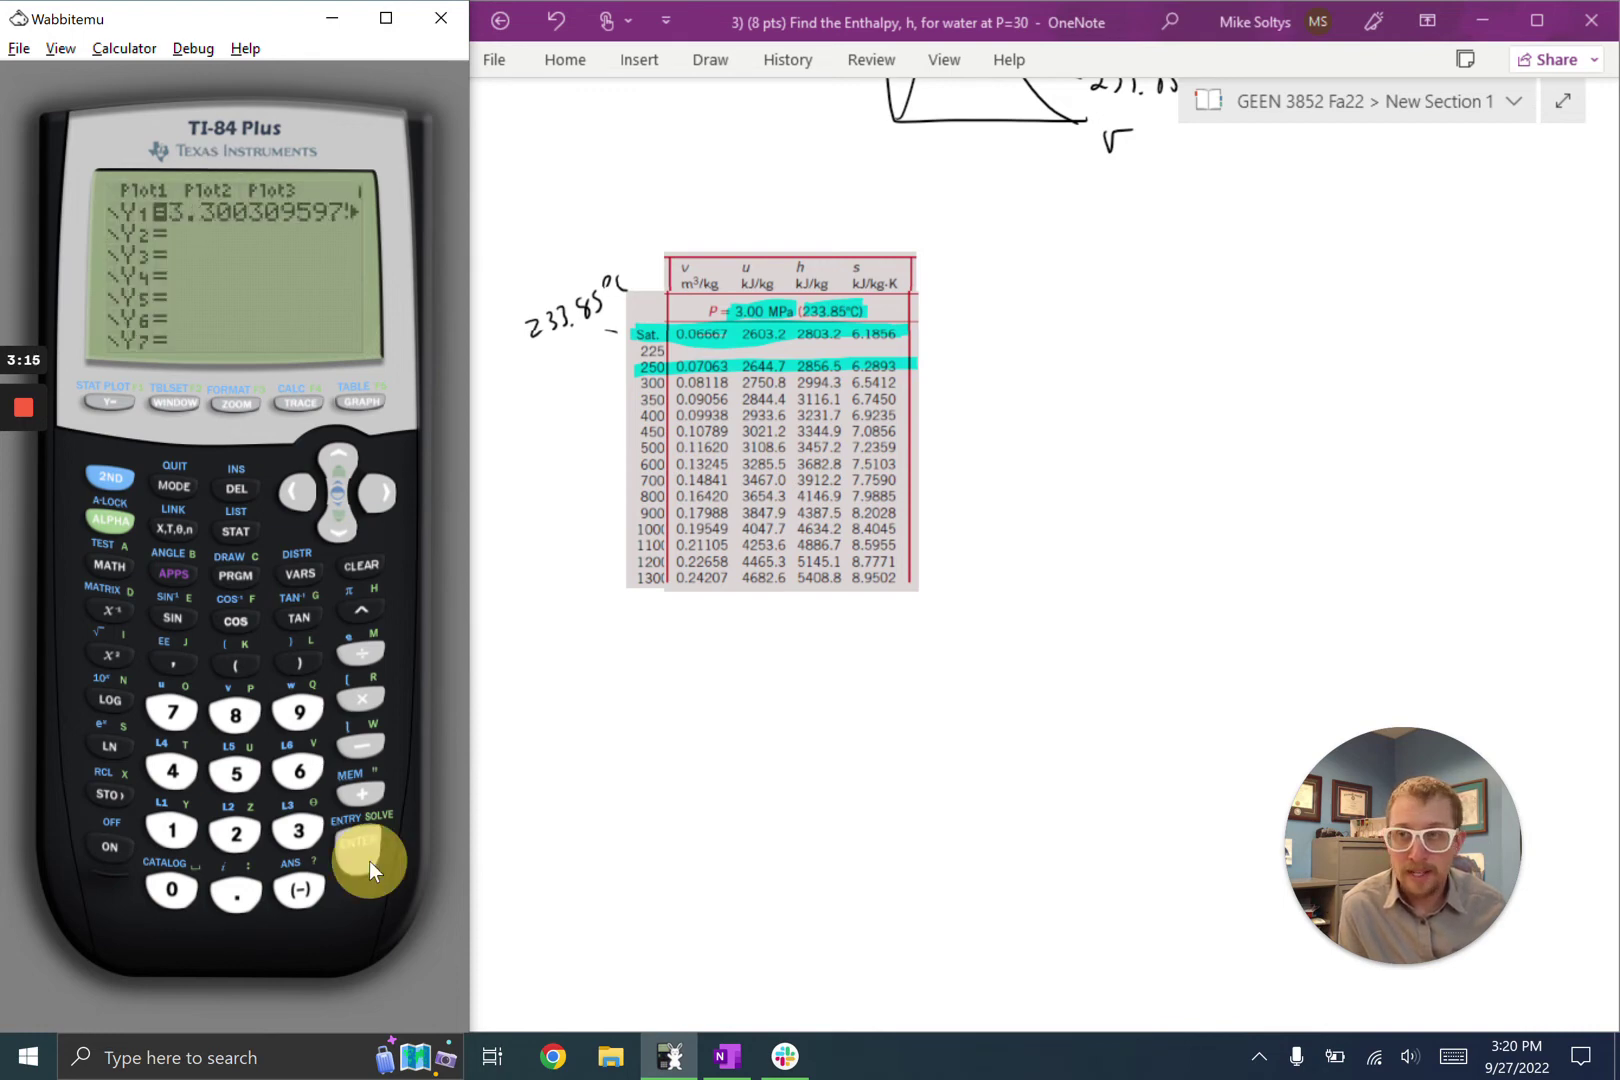
In the WINDOW settings, set Xmin to 200 and Xmax to 300.
{"action": "left_click", "coordinate": [180, 402]}
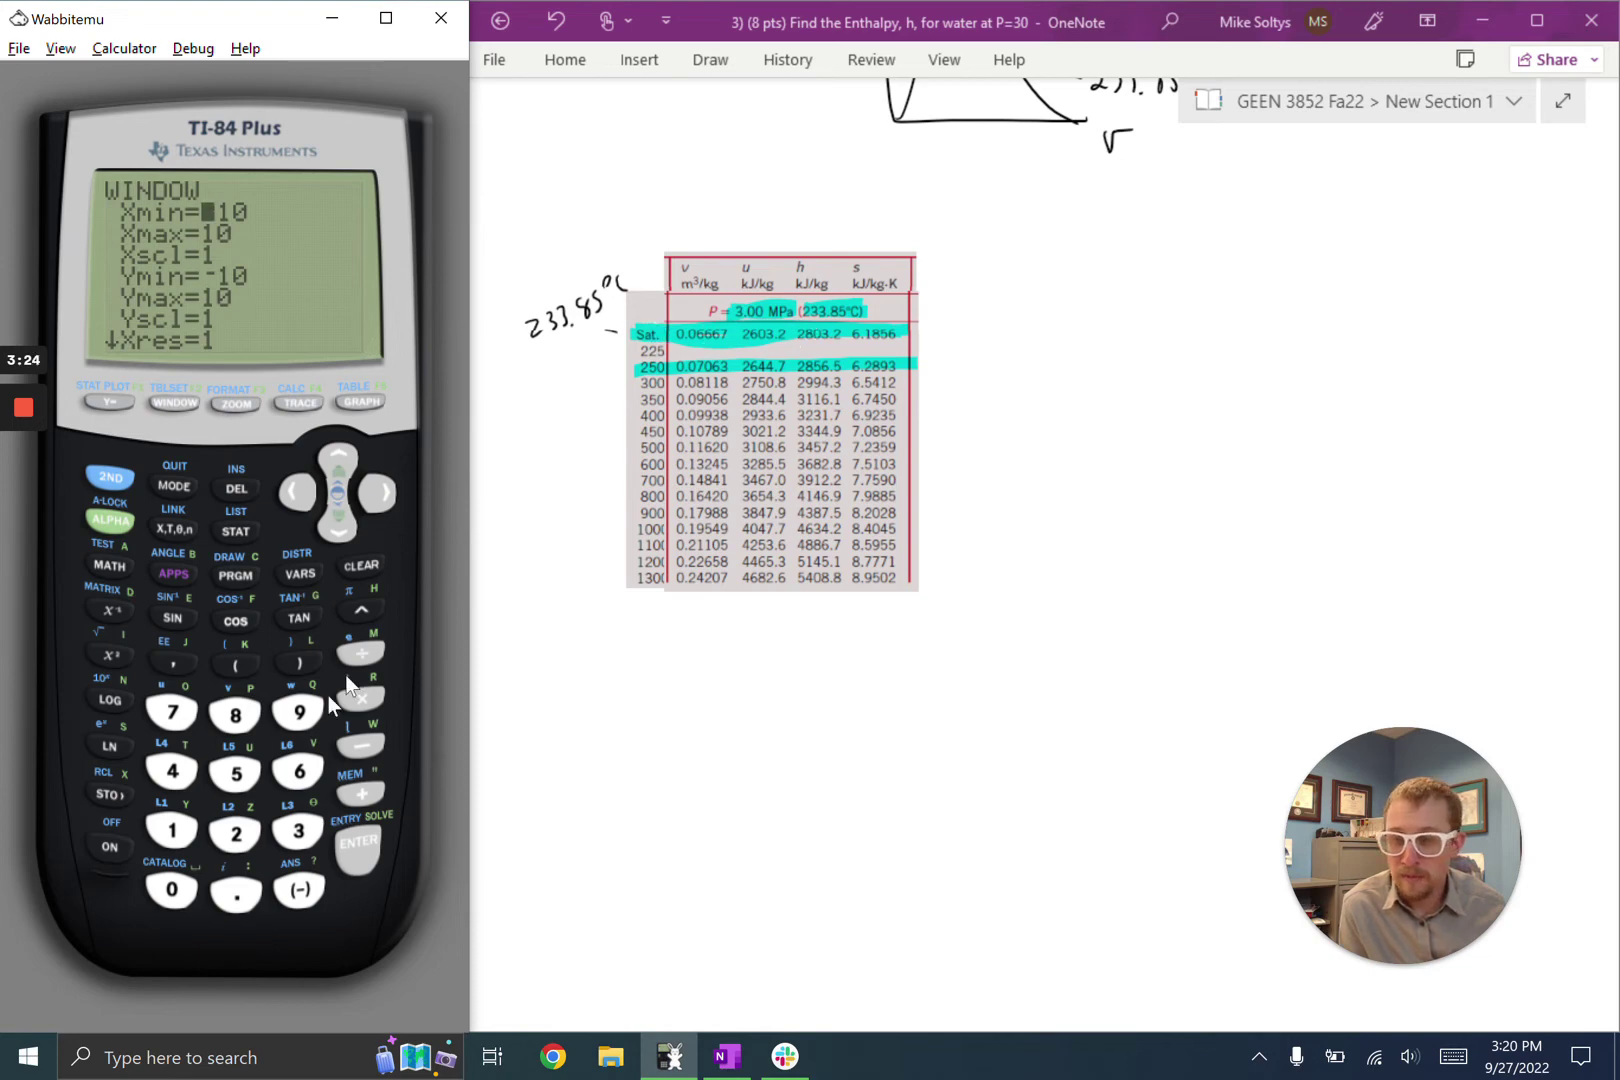
{"action": "left_click", "coordinate": [237, 835]}
{"action": "left_click", "coordinate": [172, 889]}
{"action": "left_click", "coordinate": [172, 889]}
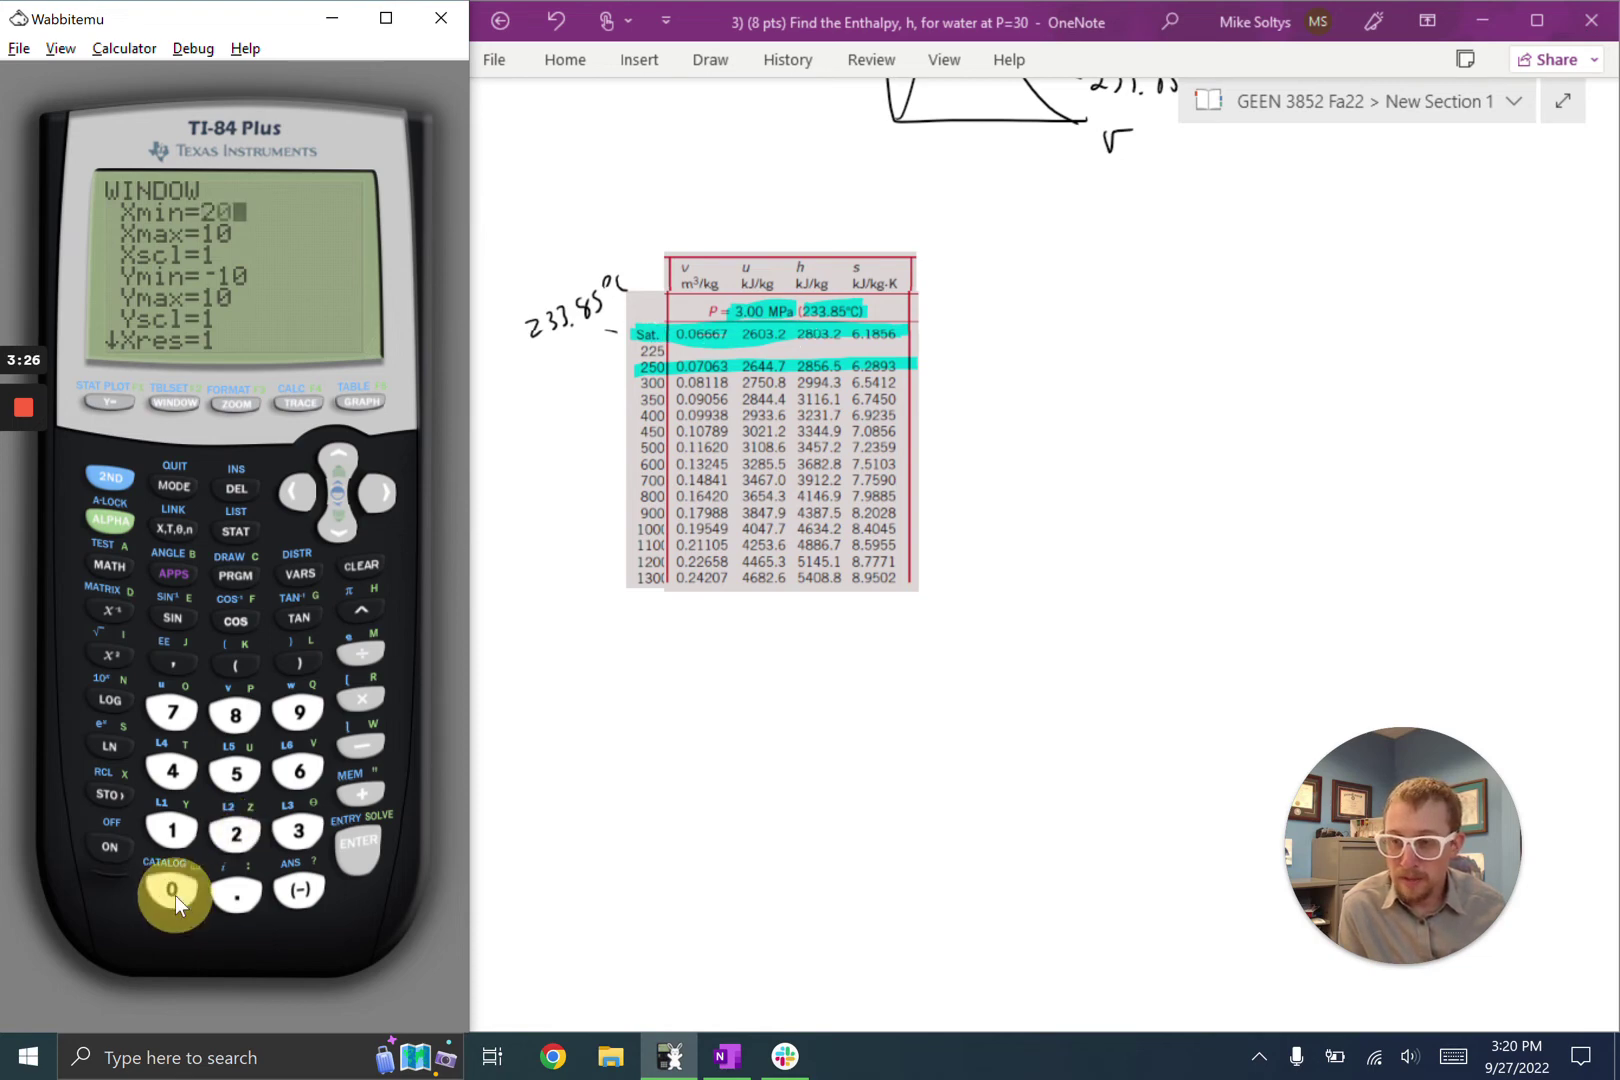
{"action": "left_click", "coordinate": [298, 830]}
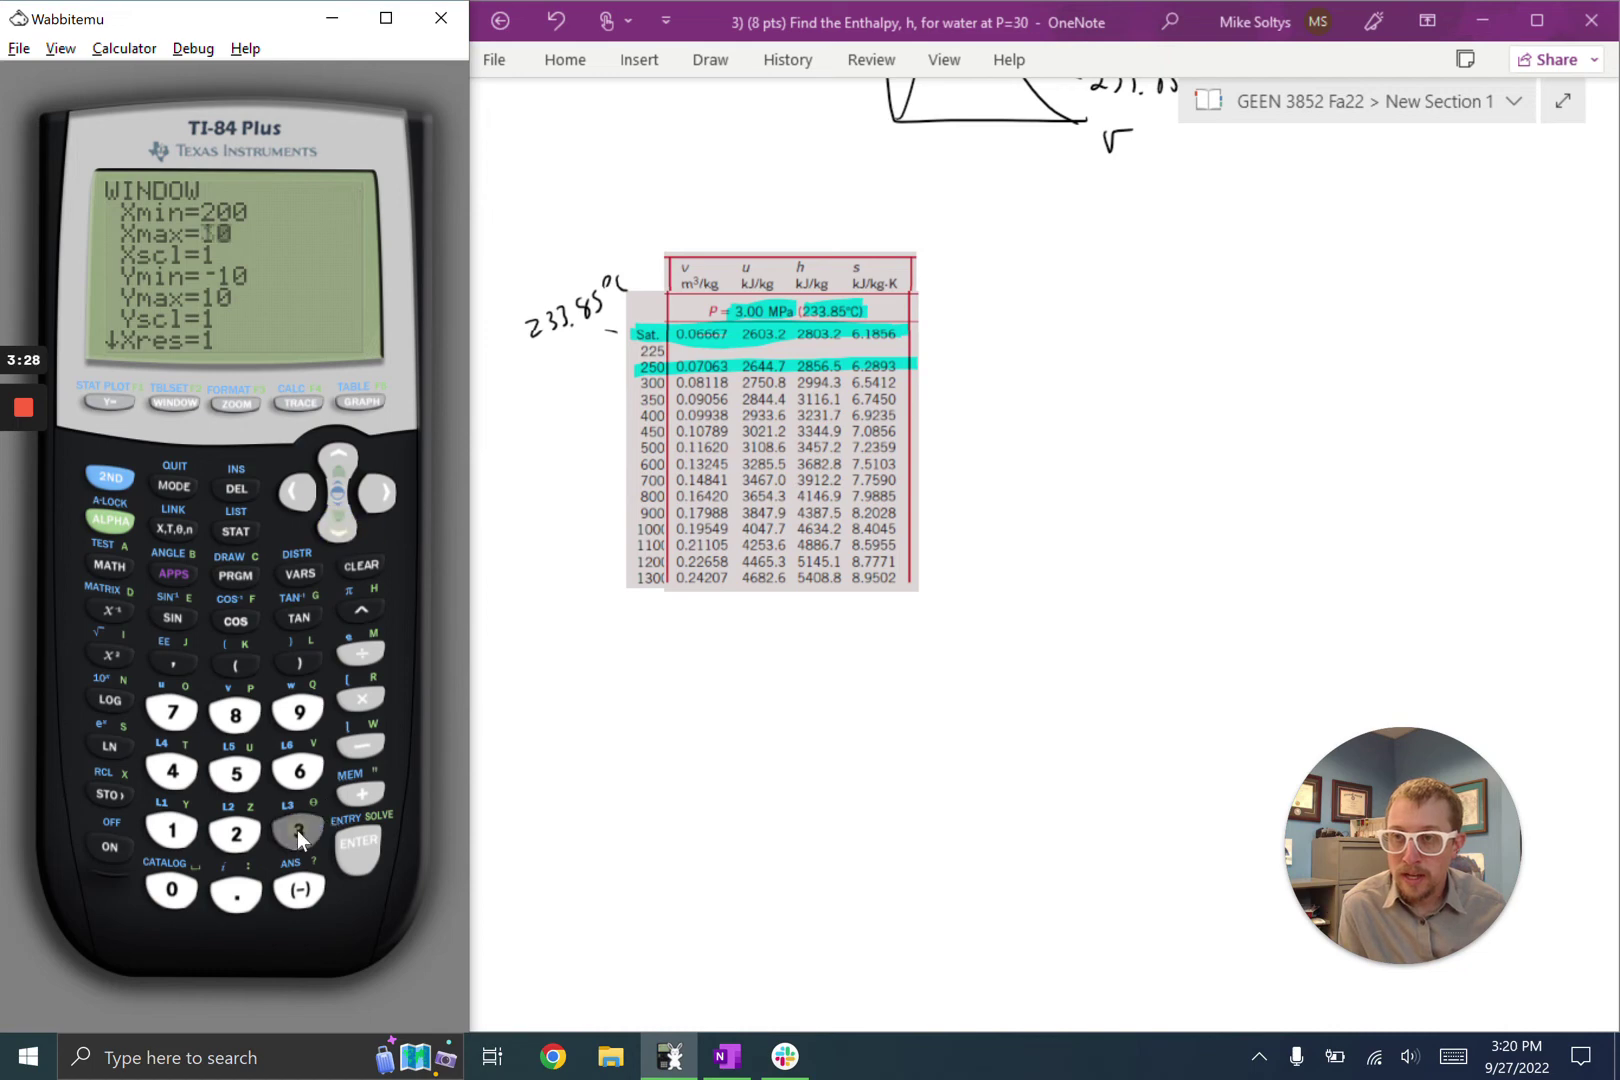
{"action": "left_click", "coordinate": [174, 890]}
{"action": "left_click", "coordinate": [174, 890]}
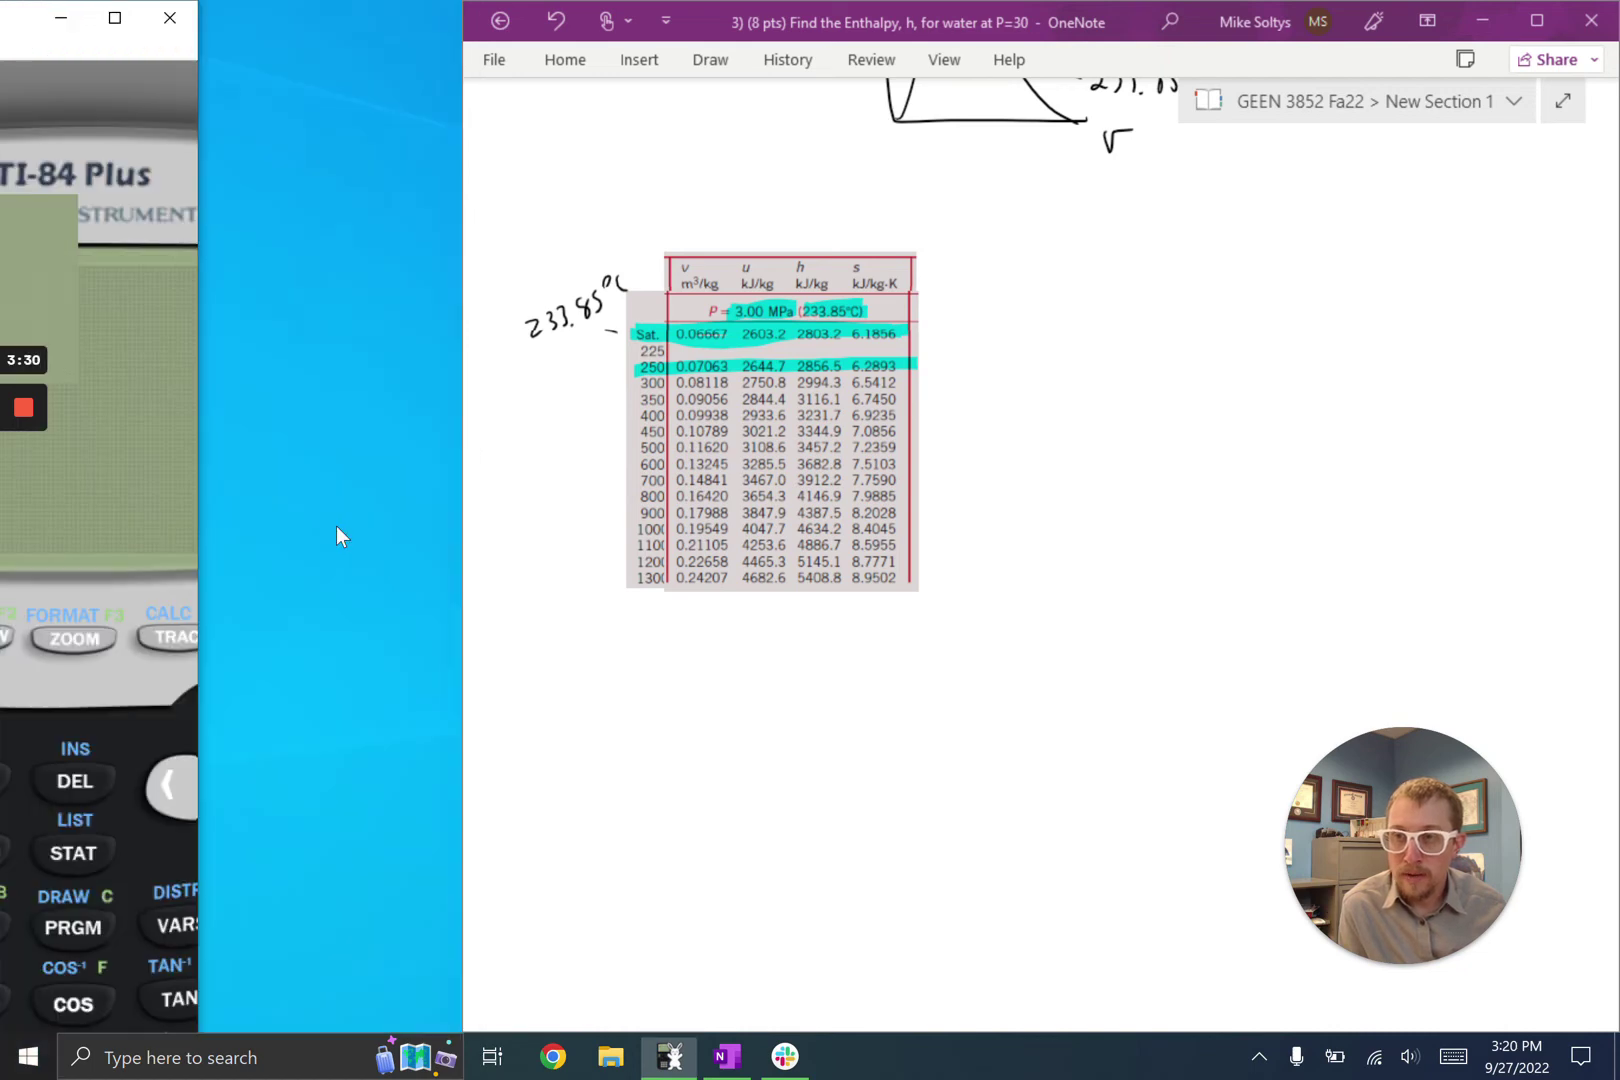
{"action": "left_click", "coordinate": [336, 528]}
Restore the calculator window to normal size and move it to the top of the screen.
{"action": "double_click", "coordinate": [18, 24]}
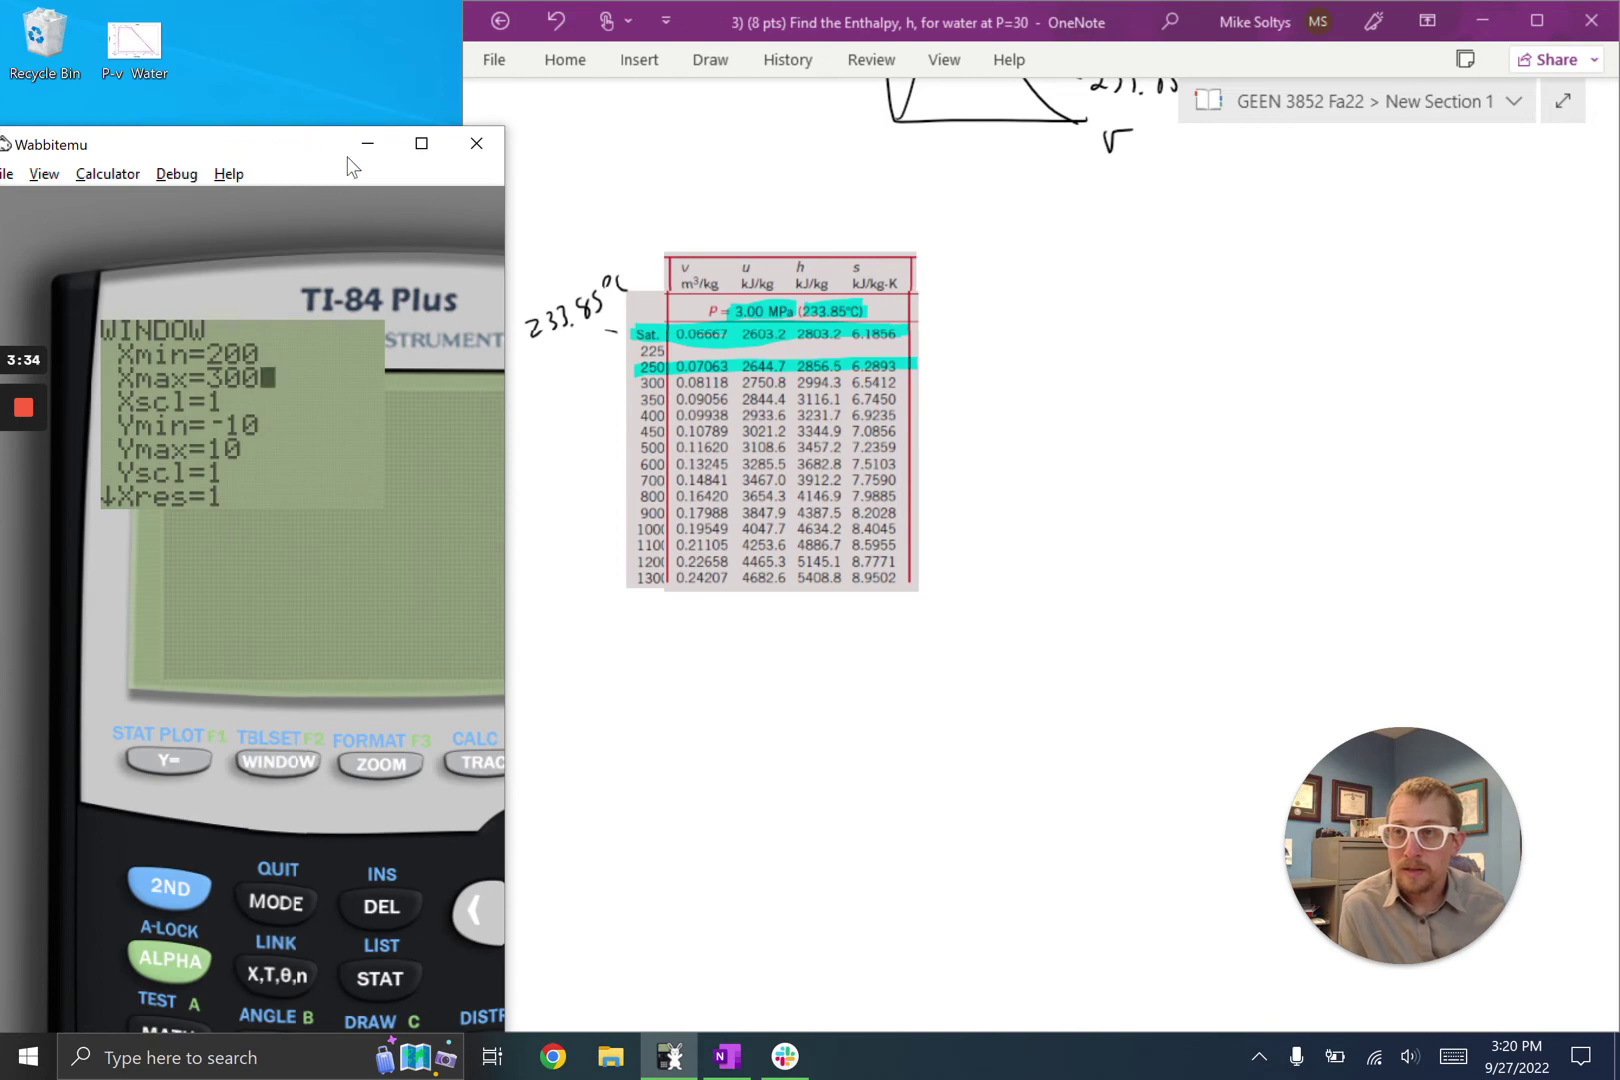
{"action": "left_click_drag", "start_coordinate": [238, 146], "coordinate": [470, 170]}
{"action": "double_click", "coordinate": [470, 170]}
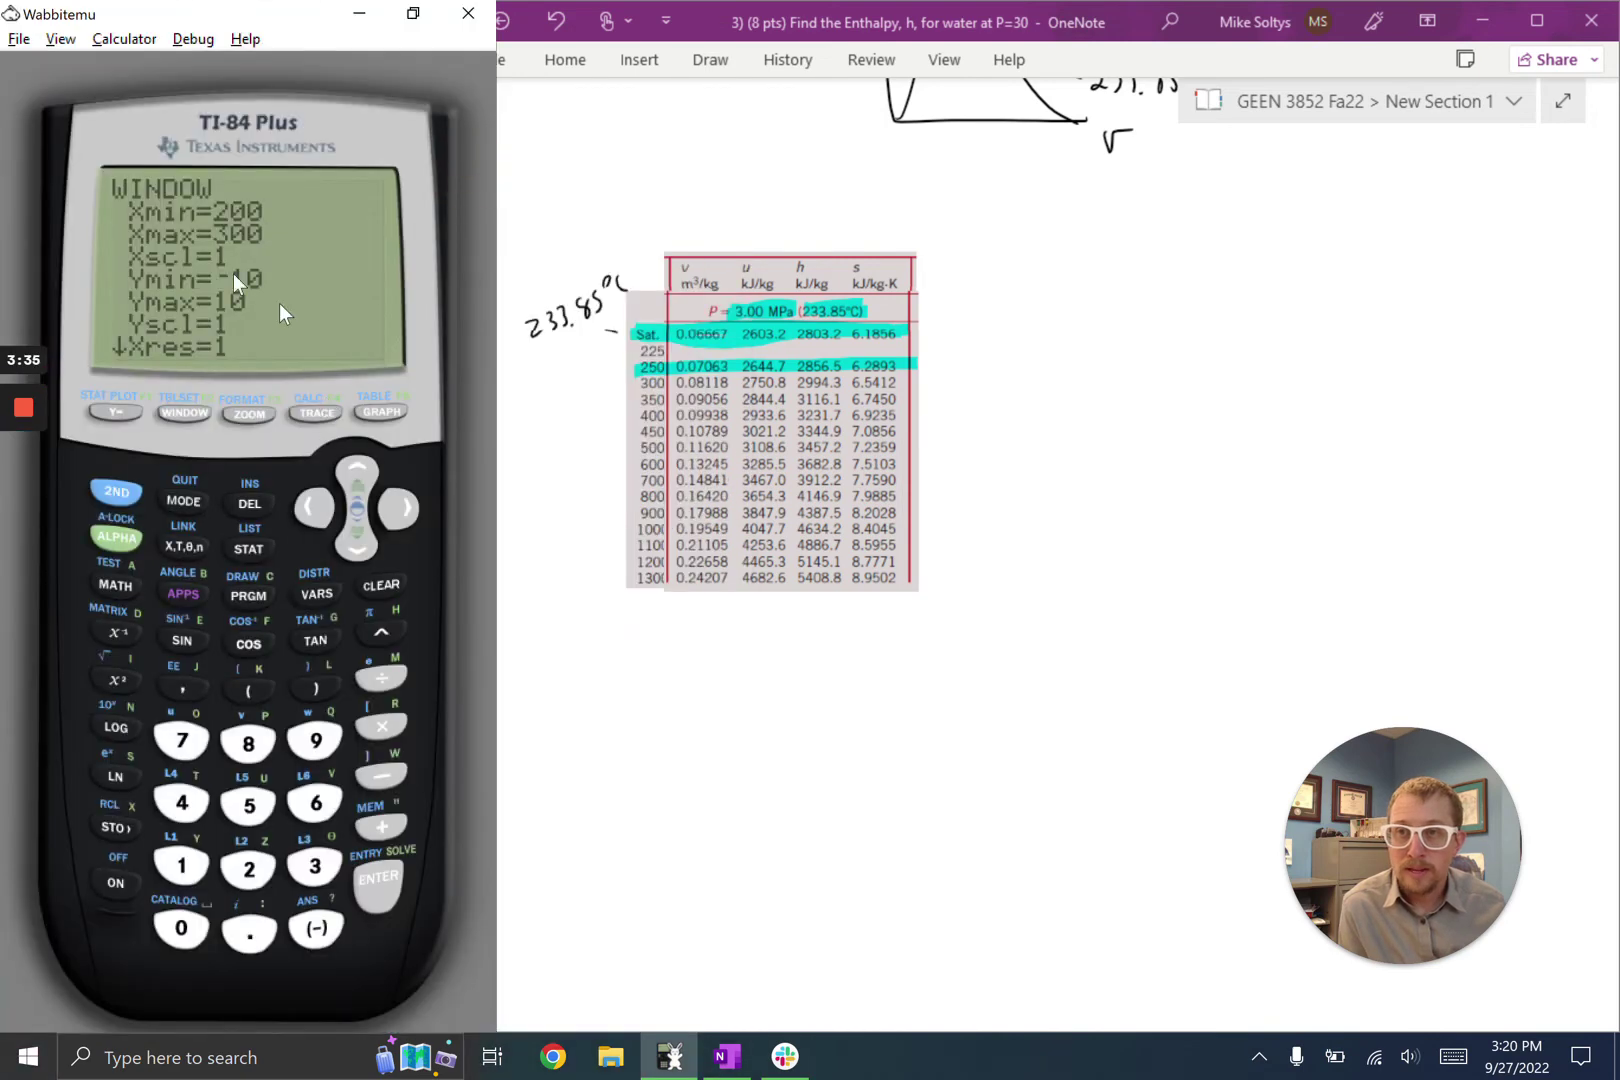
{"action": "key", "text": "super+Down"}
{"action": "left_click_drag", "start_coordinate": [280, 170], "coordinate": [284, 27]}
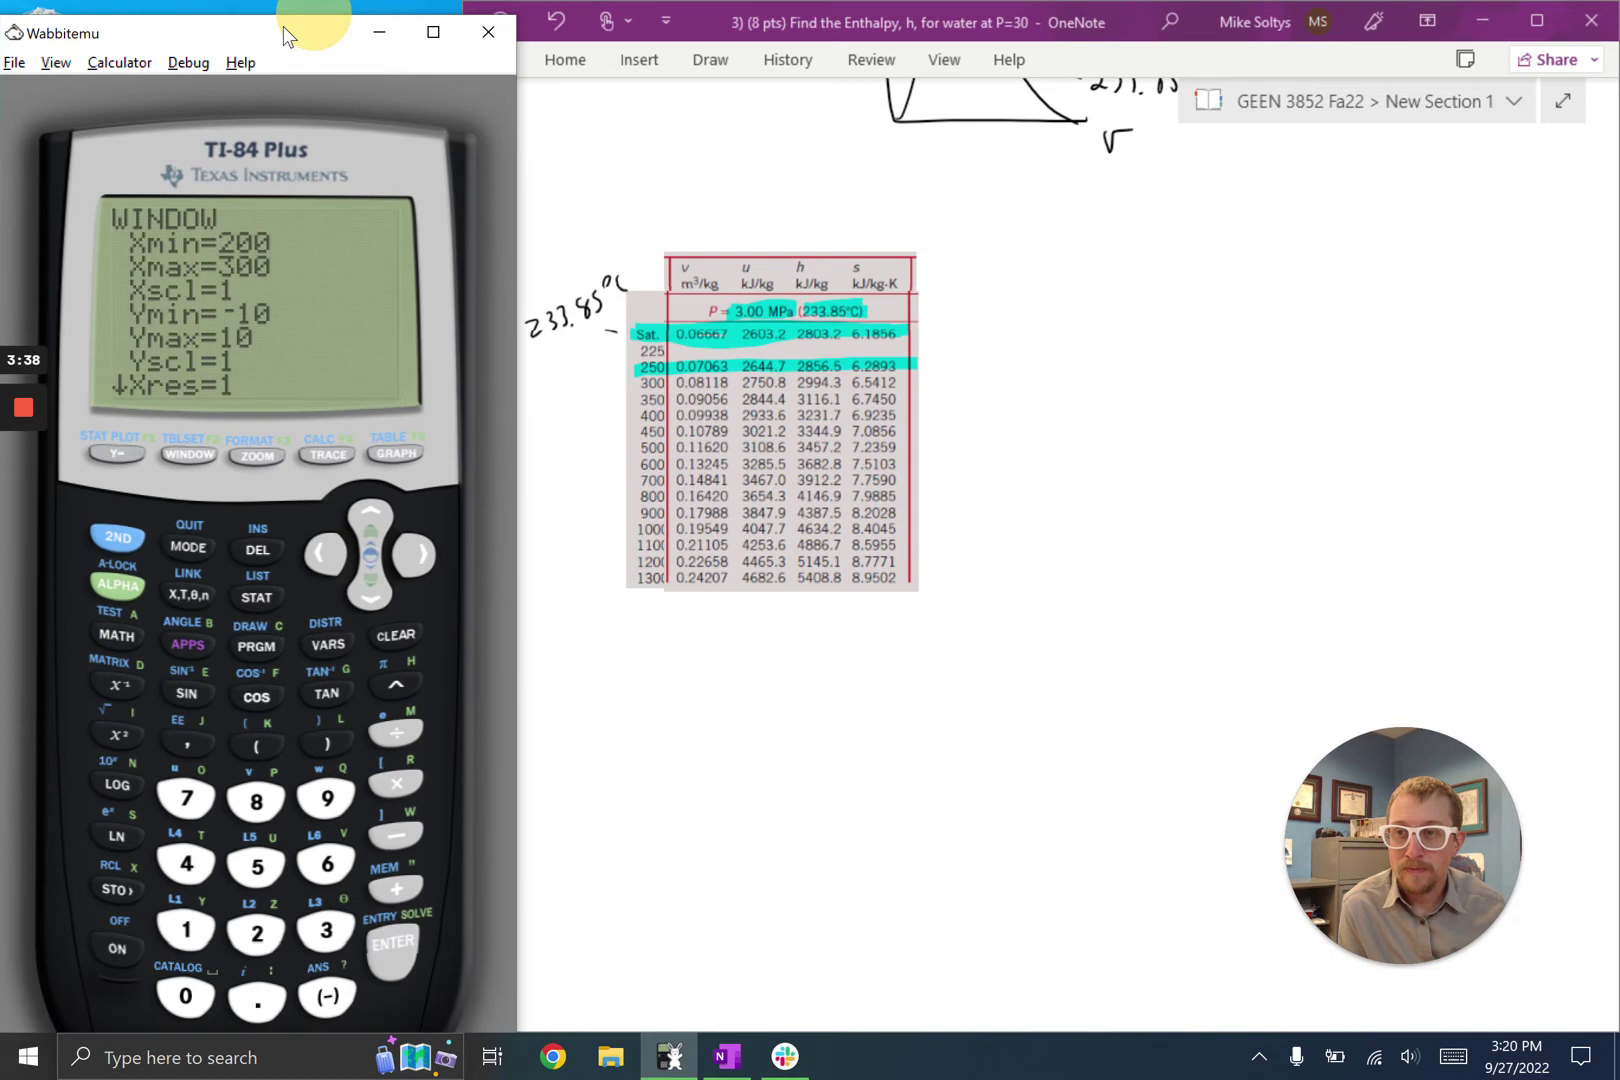
Set Ymin to 2000 and Ymax to 3000, then graph the regression line.
{"action": "left_click", "coordinate": [376, 604]}
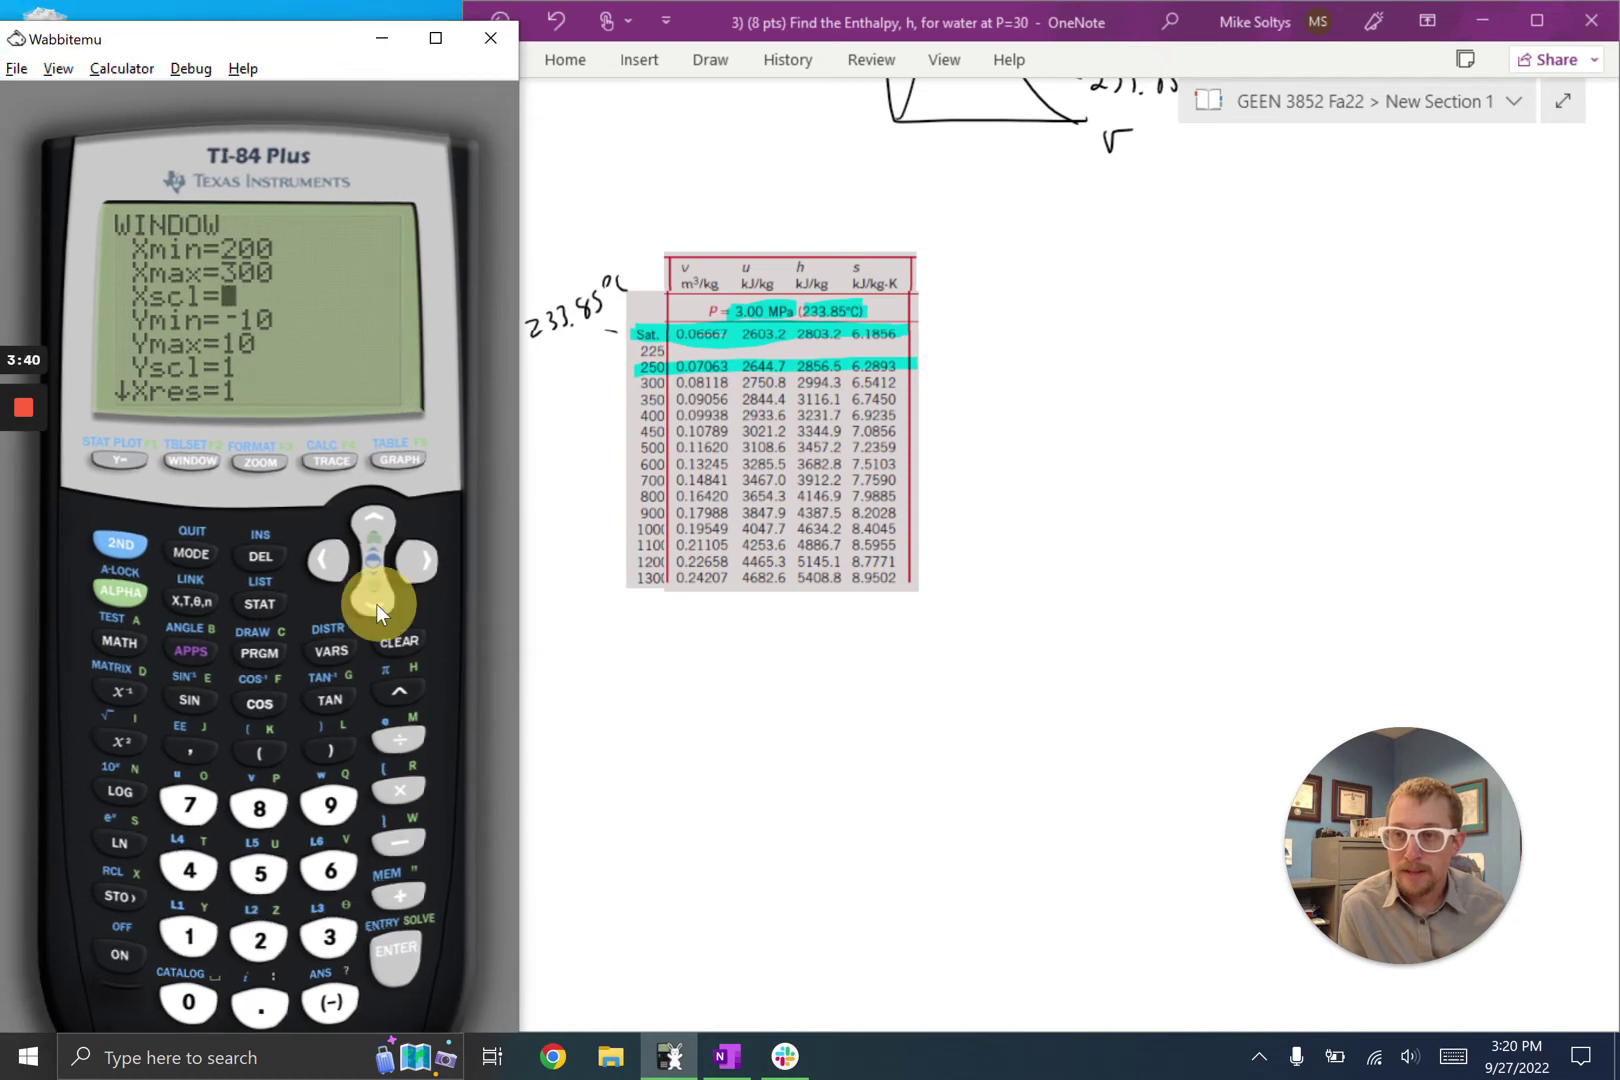
{"action": "left_click", "coordinate": [372, 604]}
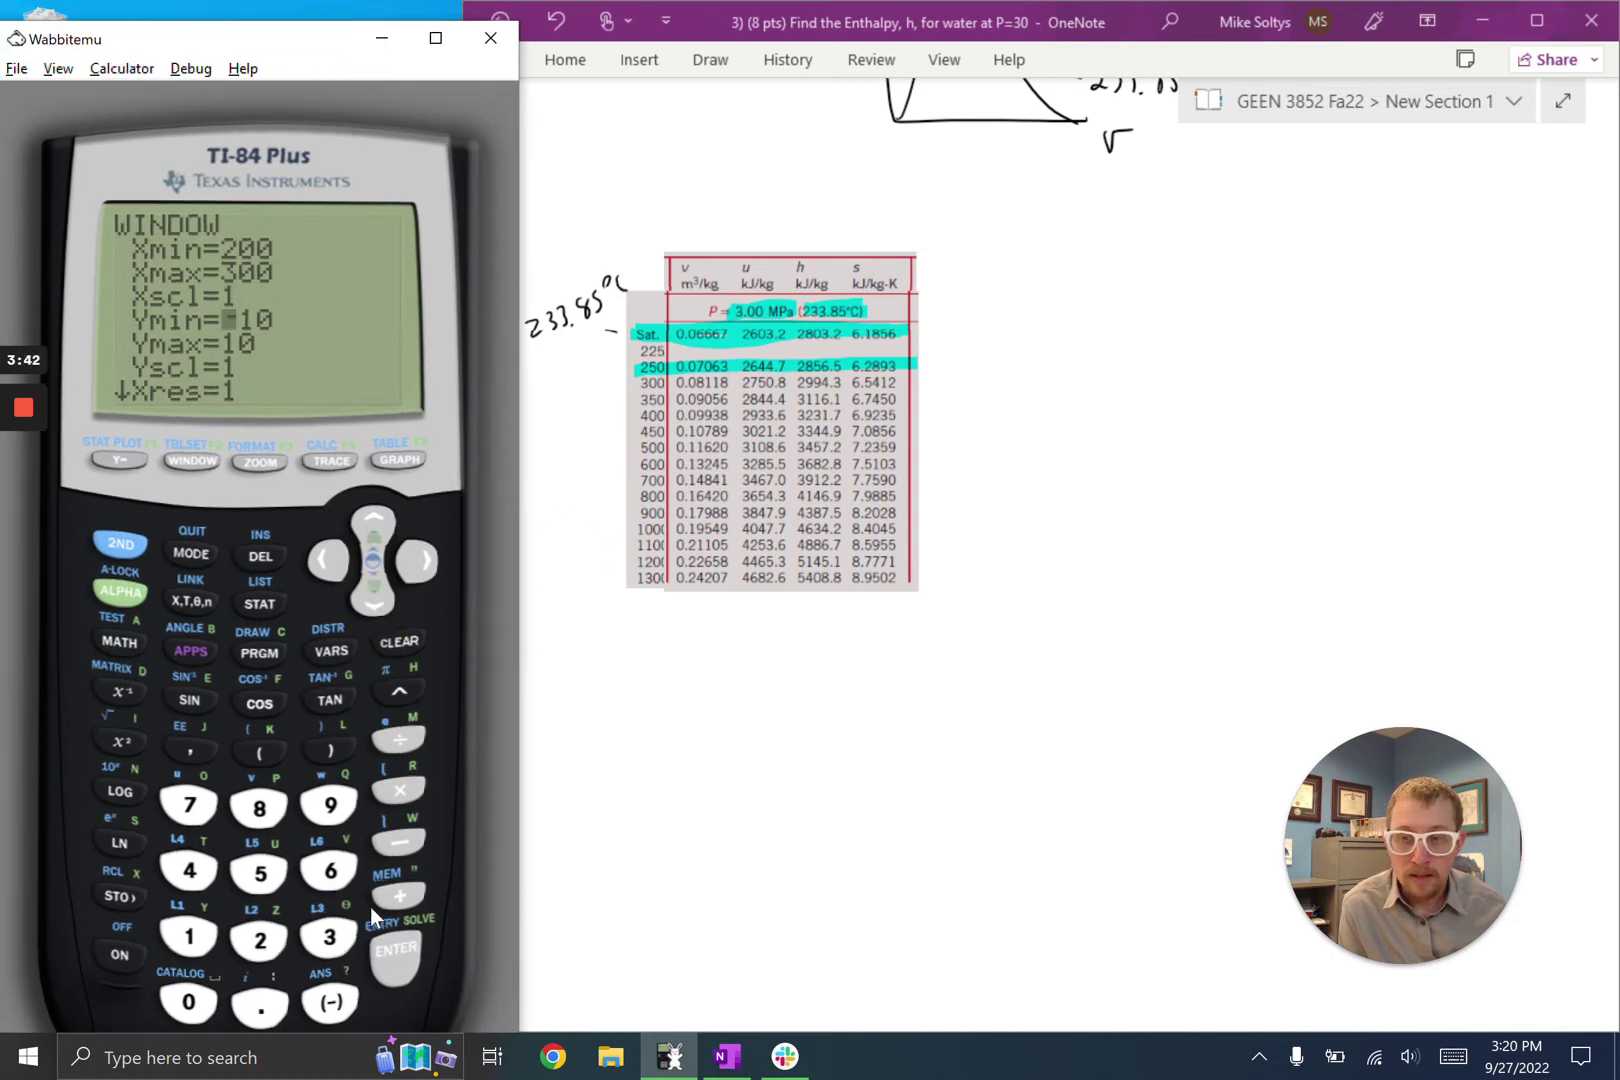
{"action": "left_click", "coordinate": [262, 940]}
{"action": "left_click", "coordinate": [190, 1000]}
{"action": "left_click", "coordinate": [190, 1000]}
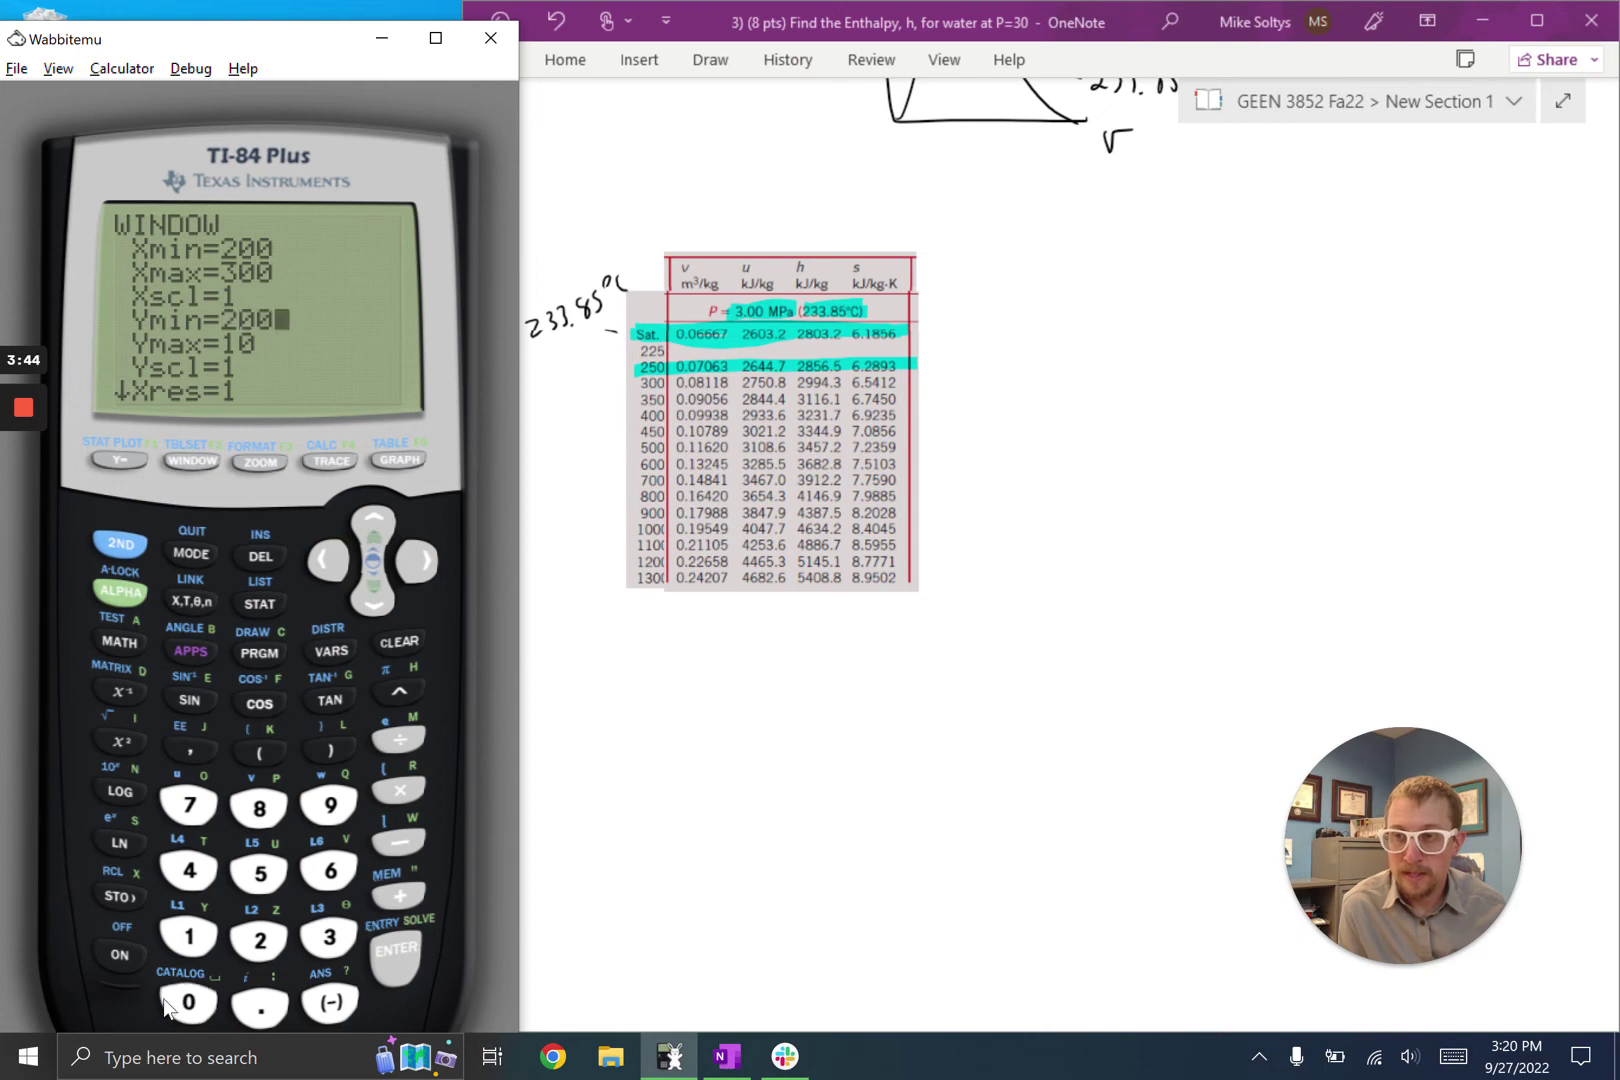
{"action": "left_click", "coordinate": [190, 1000]}
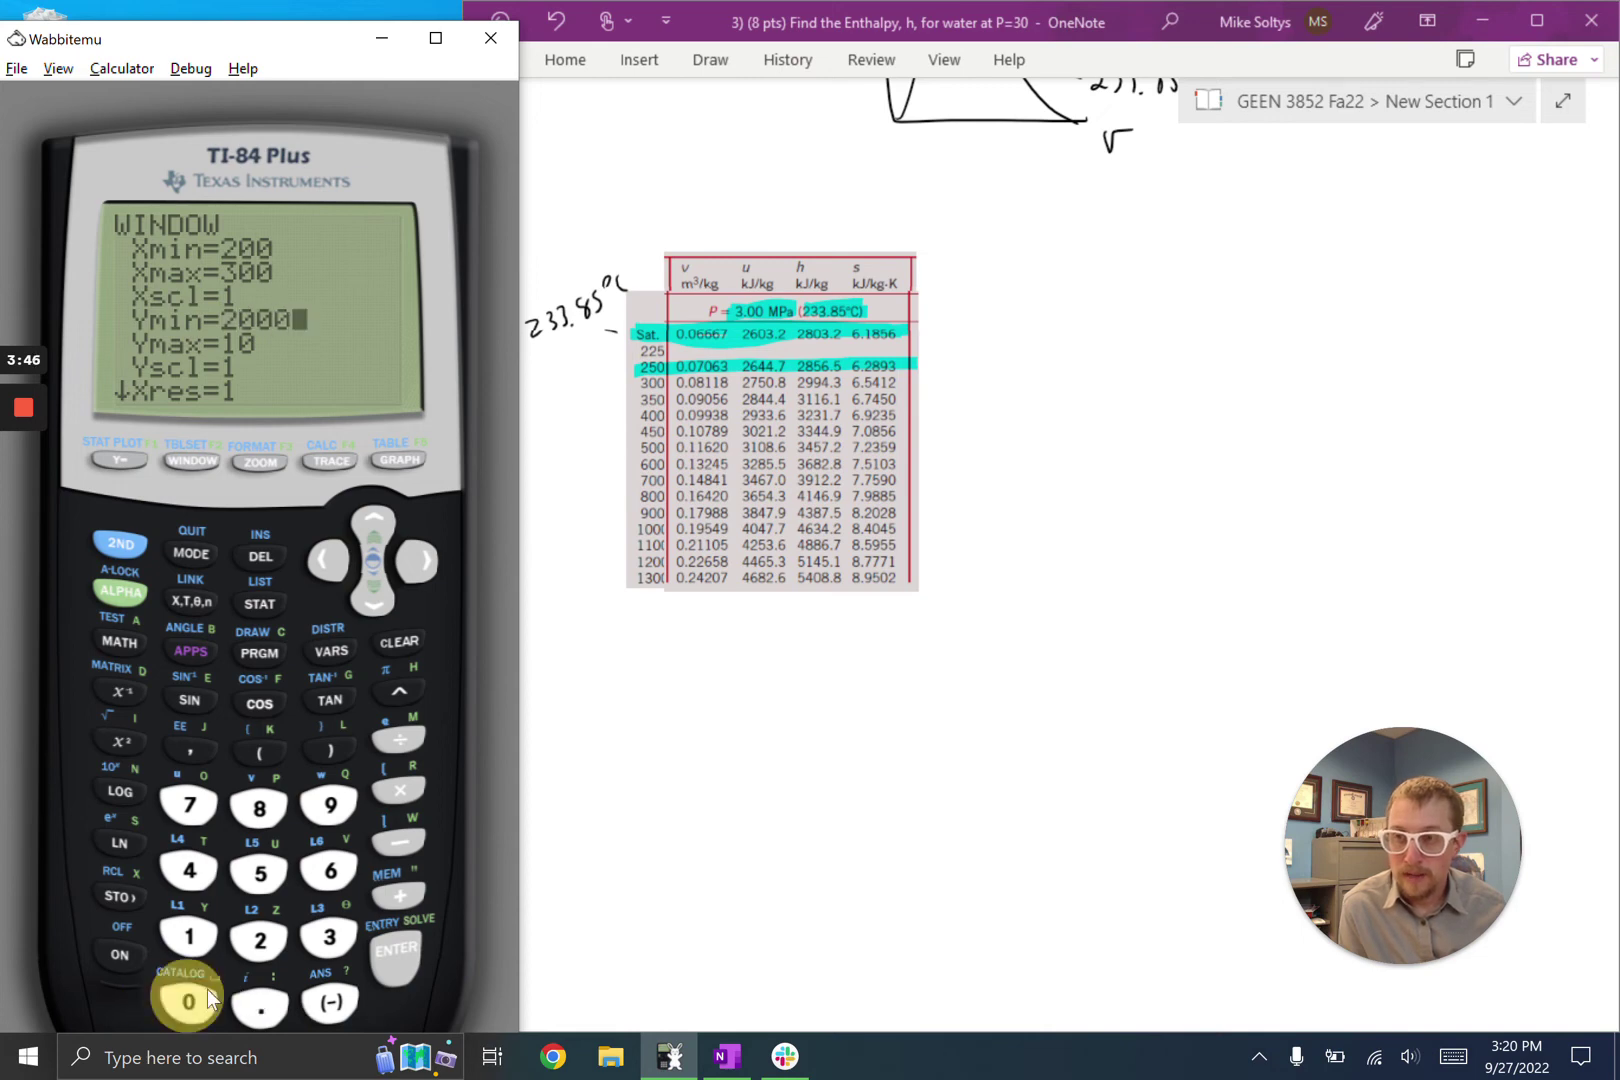
{"action": "left_click", "coordinate": [410, 952]}
{"action": "left_click", "coordinate": [330, 940]}
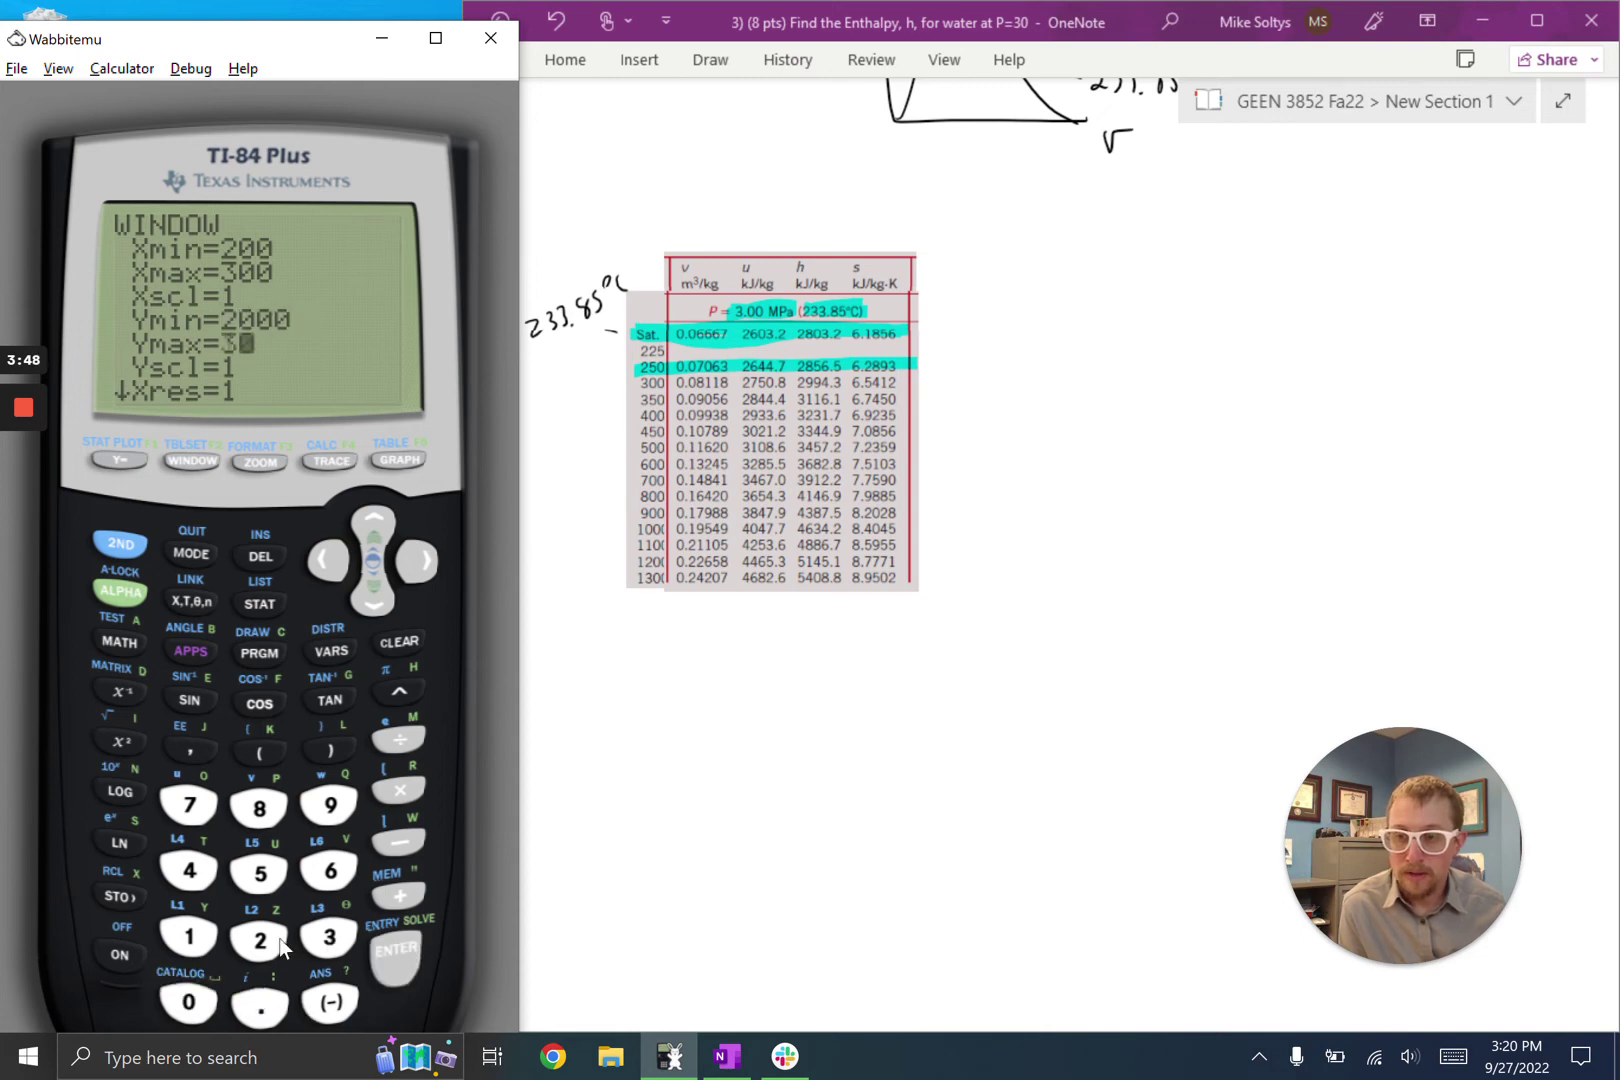
{"action": "left_click", "coordinate": [190, 1002]}
{"action": "left_click", "coordinate": [190, 1002]}
{"action": "left_click", "coordinate": [195, 1008]}
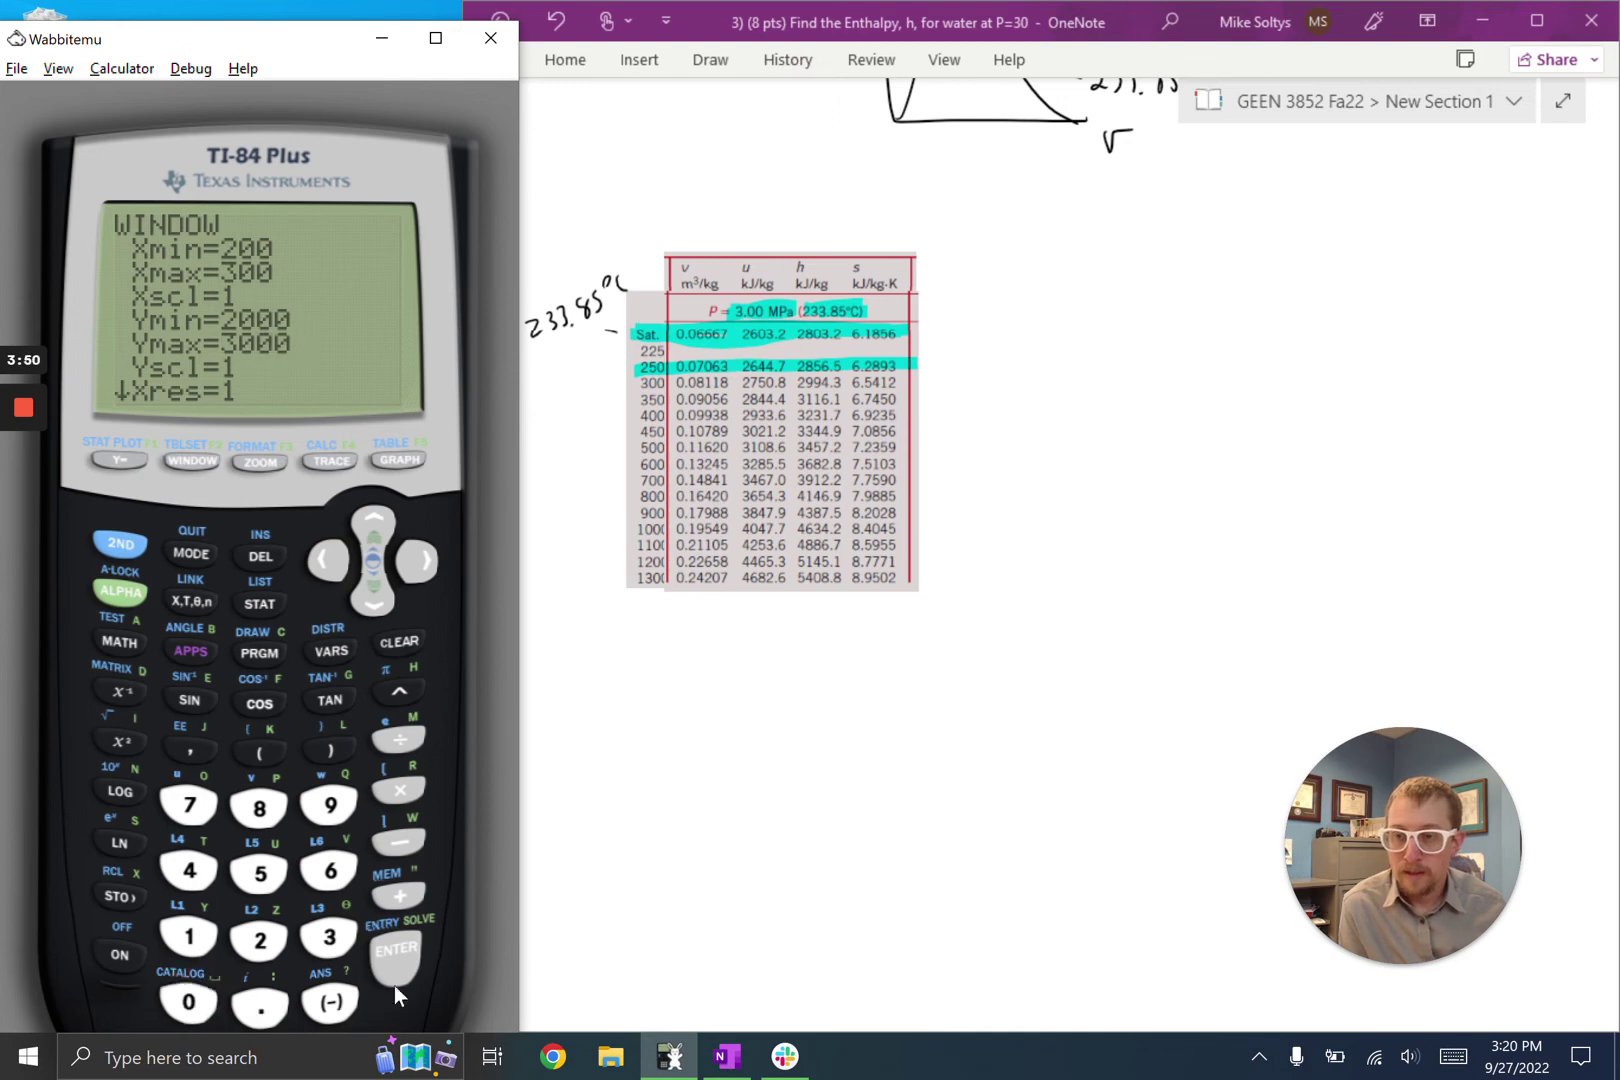
{"action": "left_click", "coordinate": [395, 953]}
{"action": "left_click", "coordinate": [409, 458]}
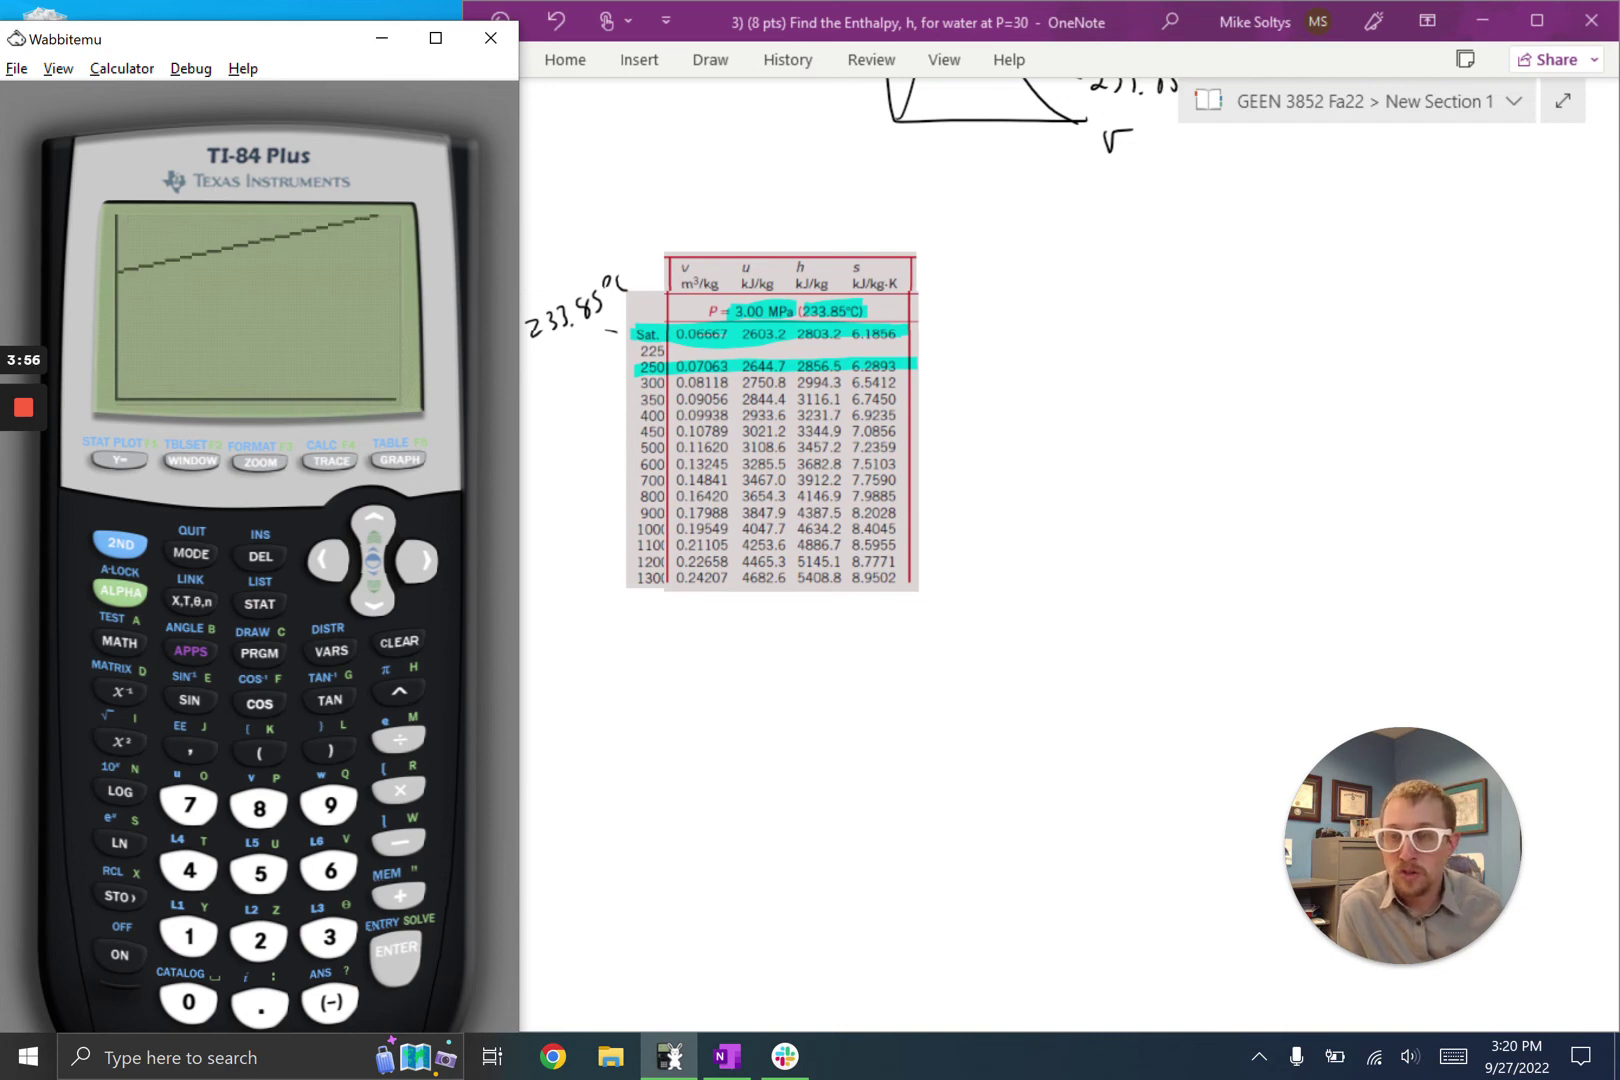
Trace the regression line at X=240 to read Y=2823.4969.
{"action": "left_click", "coordinate": [335, 460]}
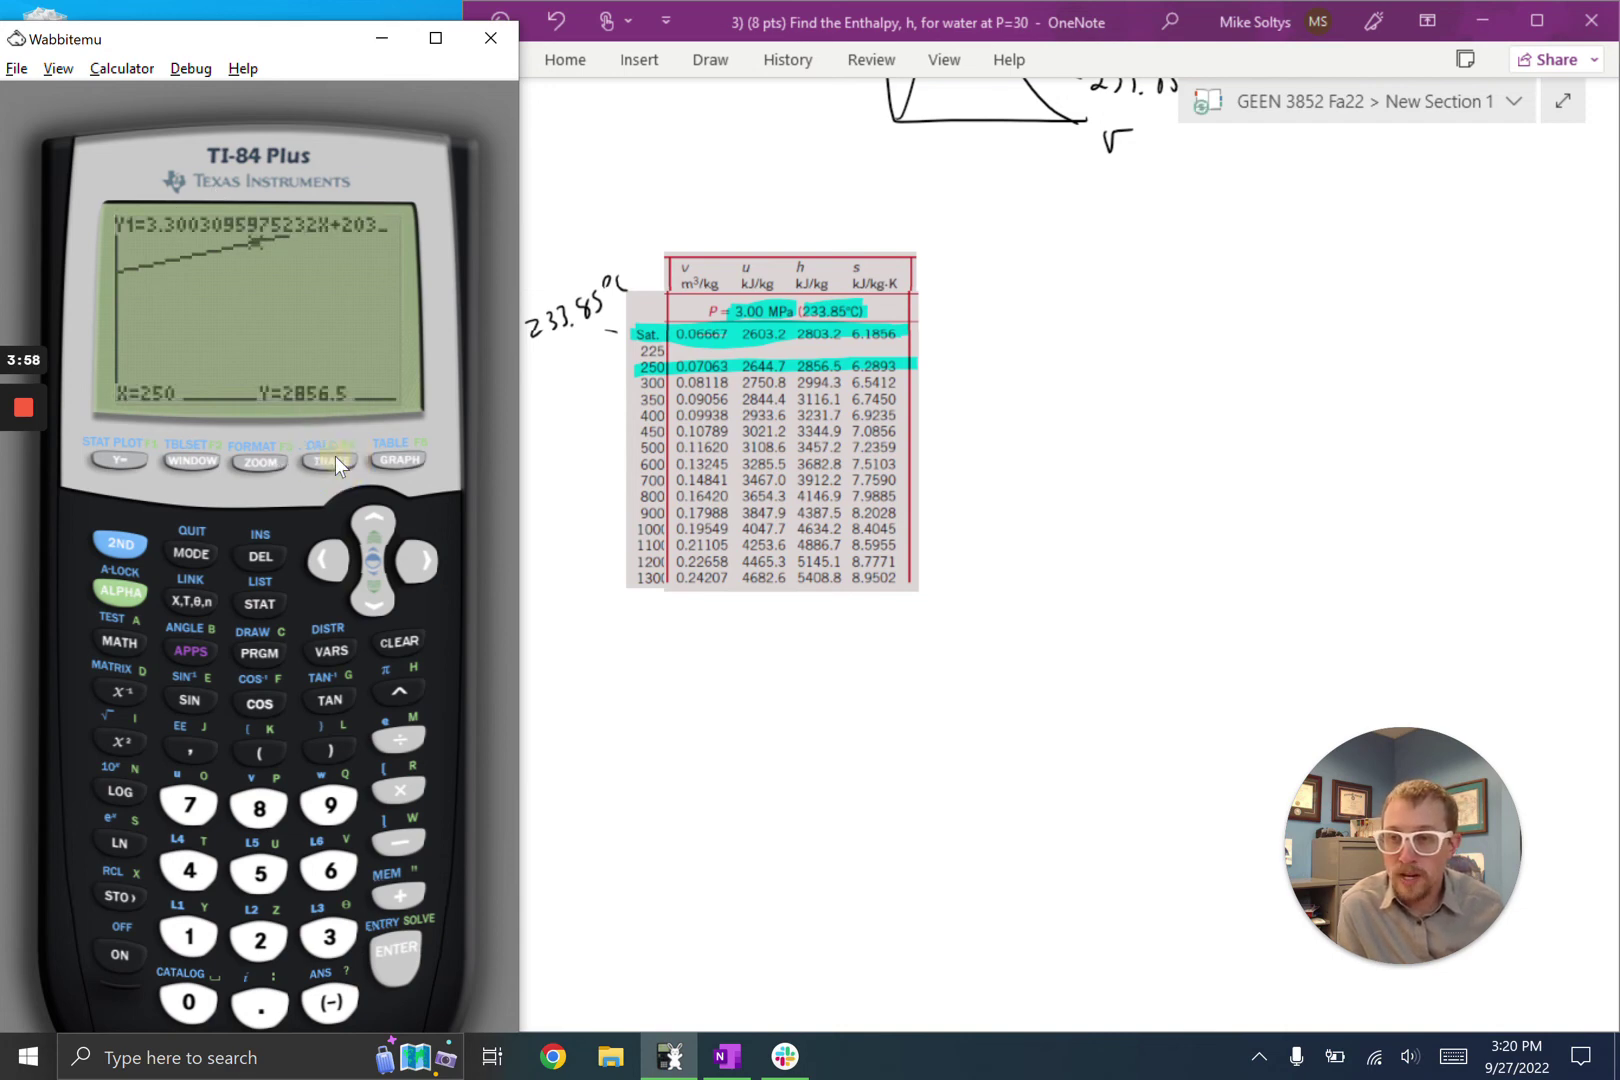
{"action": "left_click", "coordinate": [260, 940]}
{"action": "left_click", "coordinate": [189, 870]}
{"action": "left_click", "coordinate": [188, 1002]}
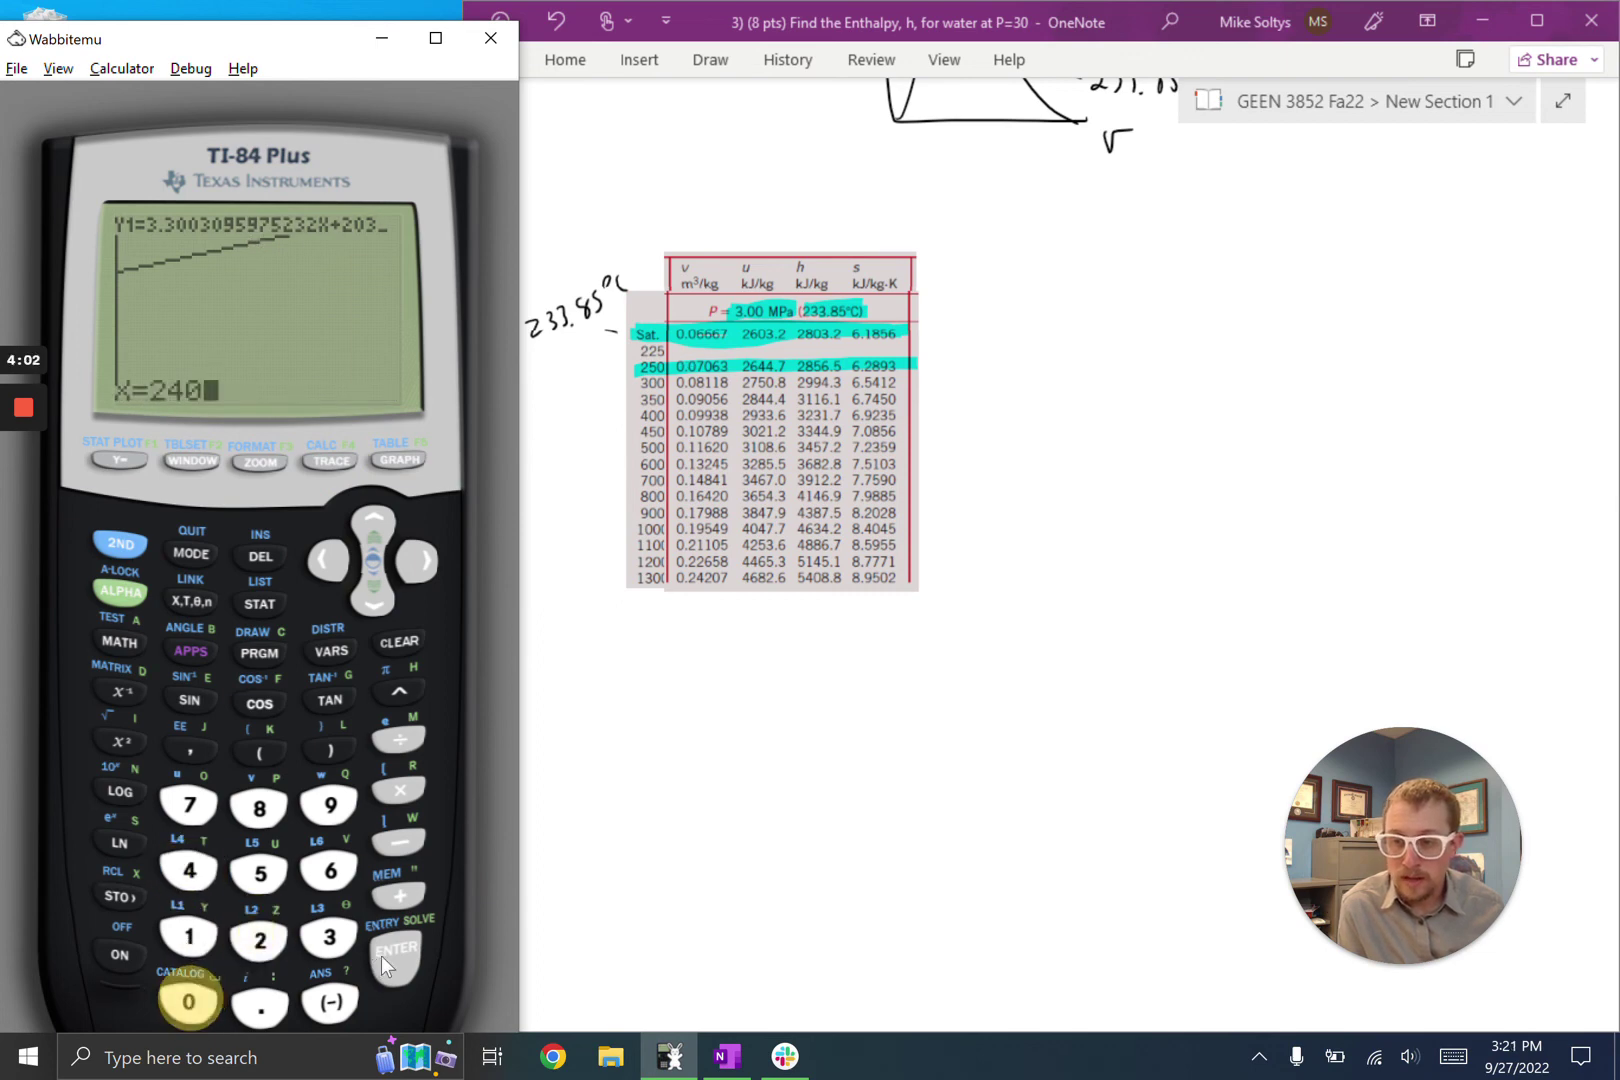
{"action": "left_click", "coordinate": [392, 954]}
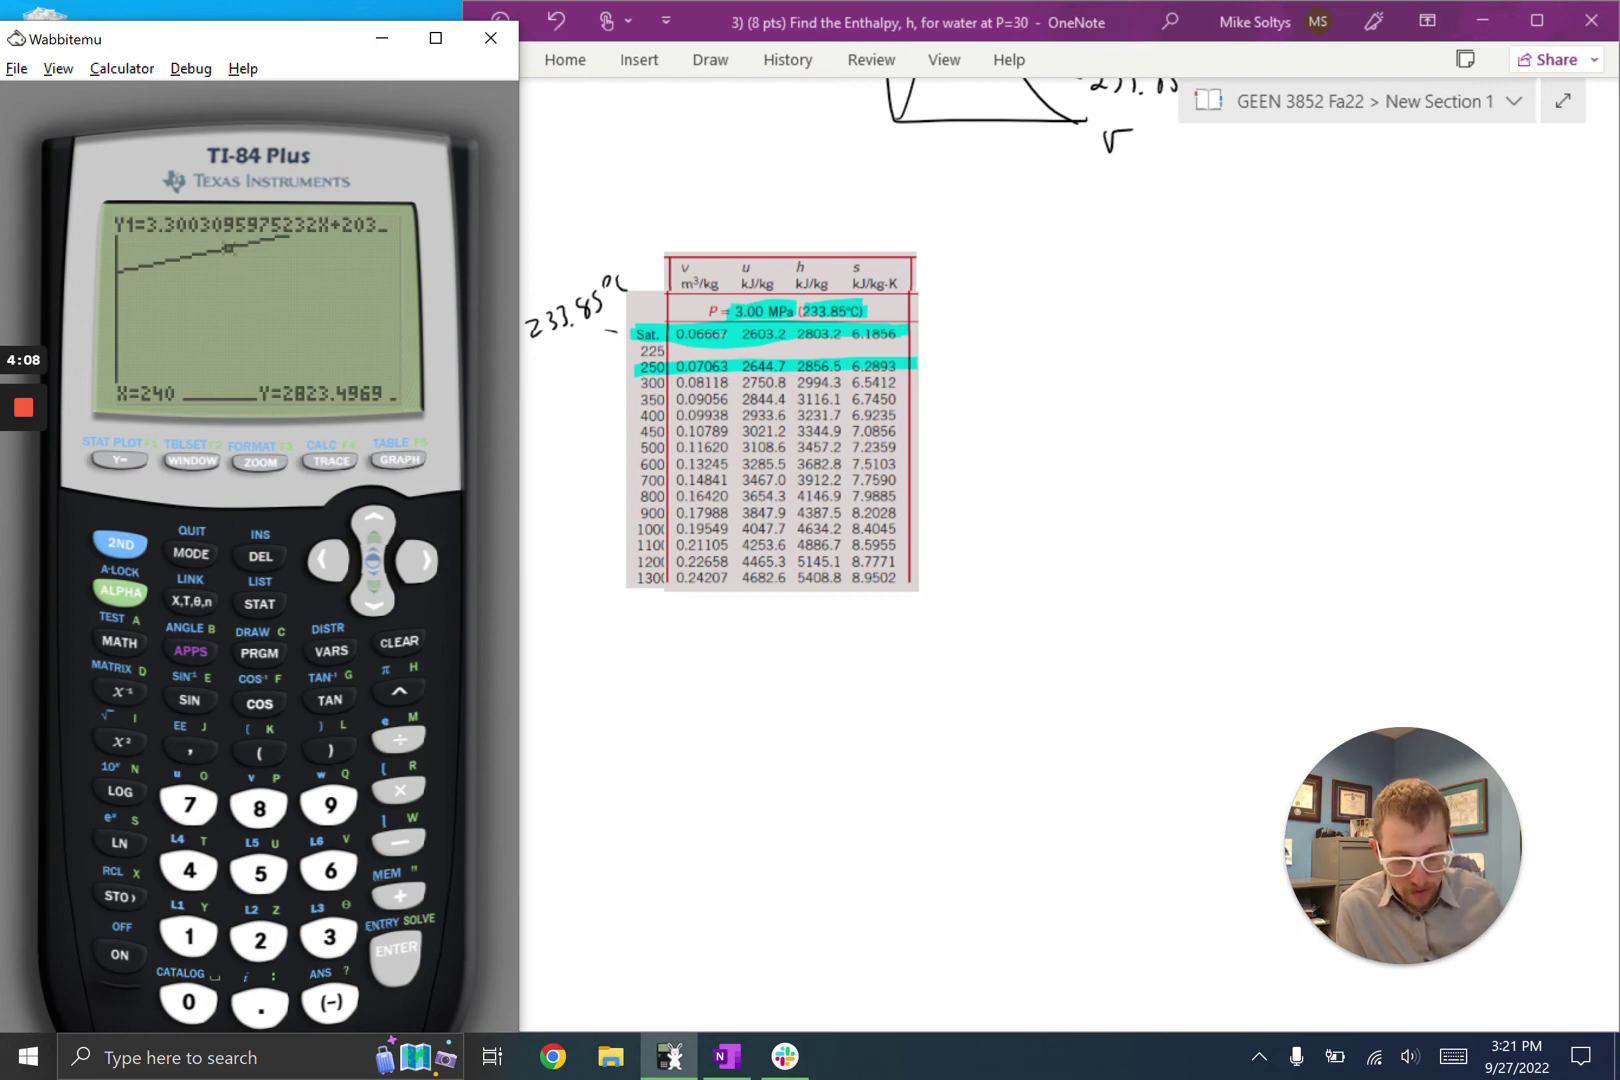
Handwrite h = 2823.5 kJ/kg beside the steam table and box it.
{"action": "mouse_move", "coordinate": [1031, 375]}
{"action": "left_mouse_down"}
{"action": "mouse_move", "coordinate": [1031, 437]}
{"action": "mouse_move", "coordinate": [1101, 396]}
{"action": "mouse_move", "coordinate": [1101, 420]}
{"action": "mouse_move", "coordinate": [1144, 428]}
{"action": "mouse_move", "coordinate": [1176, 410]}
{"action": "mouse_move", "coordinate": [1182, 375]}
{"action": "mouse_move", "coordinate": [1224, 423]}
{"action": "mouse_move", "coordinate": [1263, 422]}
{"action": "left_mouse_up"}
{"action": "left_click", "coordinate": [1246, 420]}
{"action": "mouse_move", "coordinate": [1266, 373]}
{"action": "left_mouse_down"}
{"action": "mouse_move", "coordinate": [1269, 418]}
{"action": "mouse_move", "coordinate": [1318, 370]}
{"action": "mouse_move", "coordinate": [1367, 350]}
{"action": "left_mouse_up"}
{"action": "left_click_drag", "start_coordinate": [1357, 352], "coordinate": [1348, 380]}
{"action": "mouse_move", "coordinate": [1311, 405]}
{"action": "left_mouse_down"}
{"action": "mouse_move", "coordinate": [1340, 403]}
{"action": "mouse_move", "coordinate": [1320, 455]}
{"action": "left_mouse_up"}
{"action": "mouse_move", "coordinate": [1322, 432]}
{"action": "left_mouse_down"}
{"action": "mouse_move", "coordinate": [1336, 426]}
{"action": "mouse_move", "coordinate": [1342, 455]}
{"action": "left_mouse_up"}
{"action": "left_click_drag", "start_coordinate": [1354, 435], "coordinate": [1338, 485]}
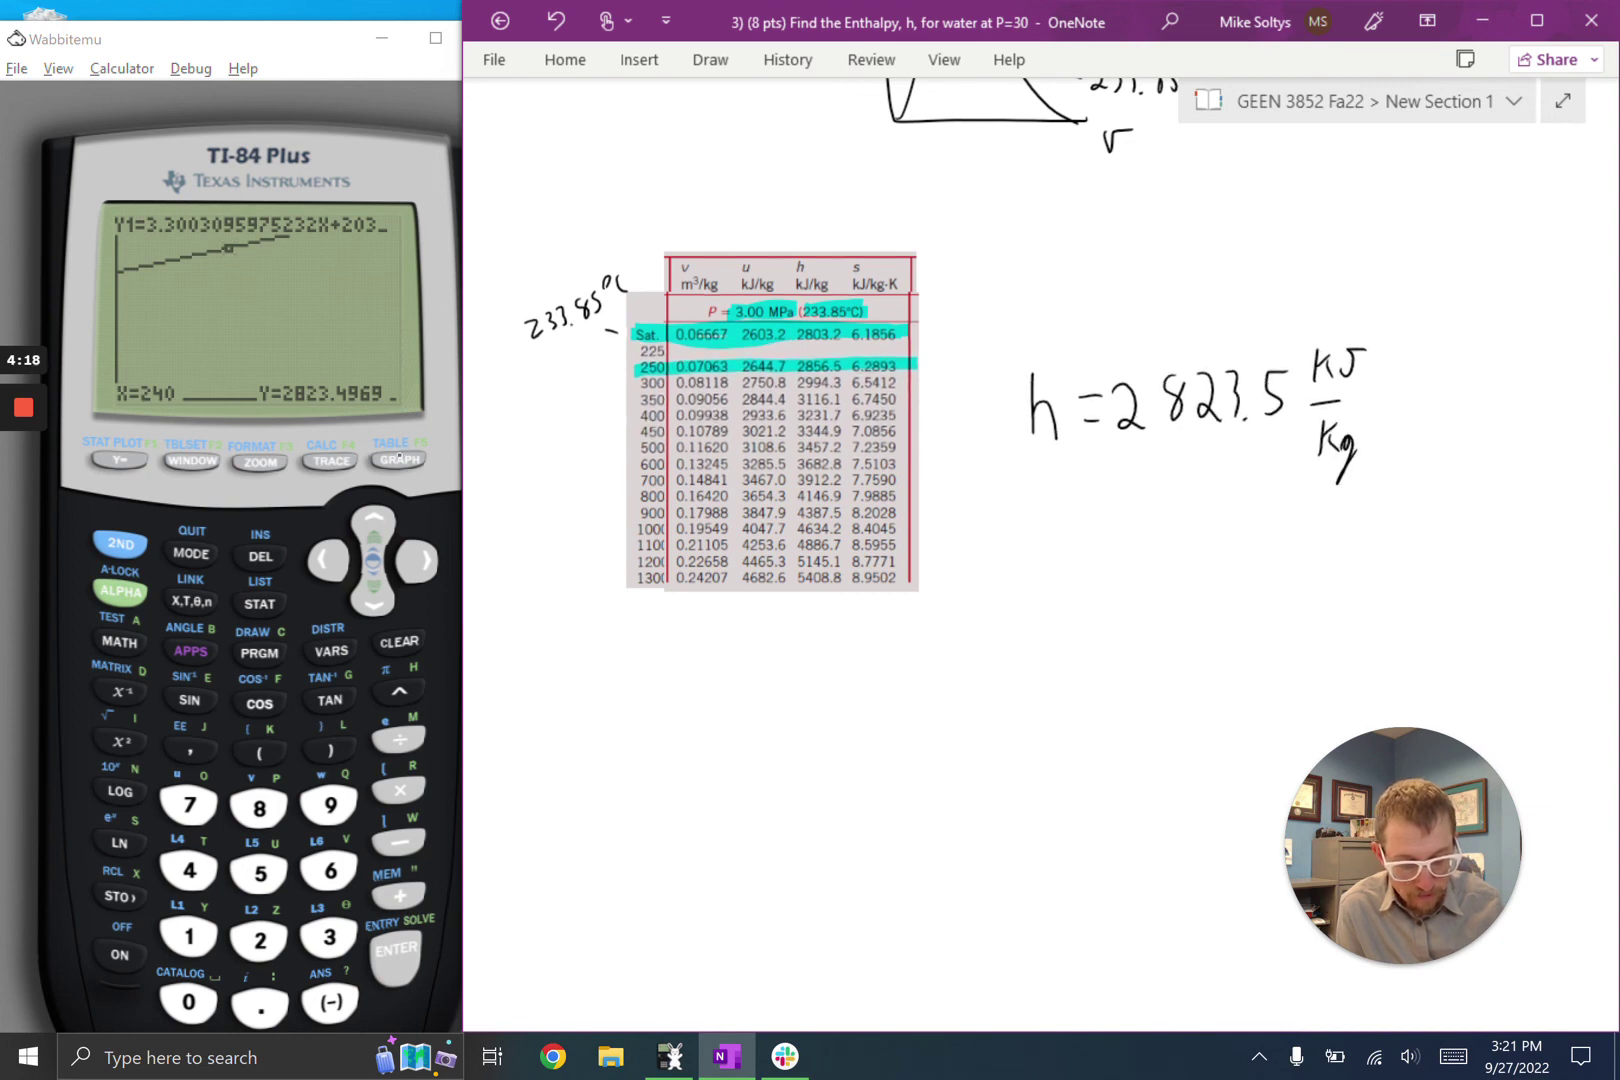
{"action": "mouse_move", "coordinate": [1020, 510]}
{"action": "left_mouse_down"}
{"action": "mouse_move", "coordinate": [1430, 492]}
{"action": "mouse_move", "coordinate": [1045, 316]}
{"action": "mouse_move", "coordinate": [1060, 511]}
{"action": "left_mouse_up"}
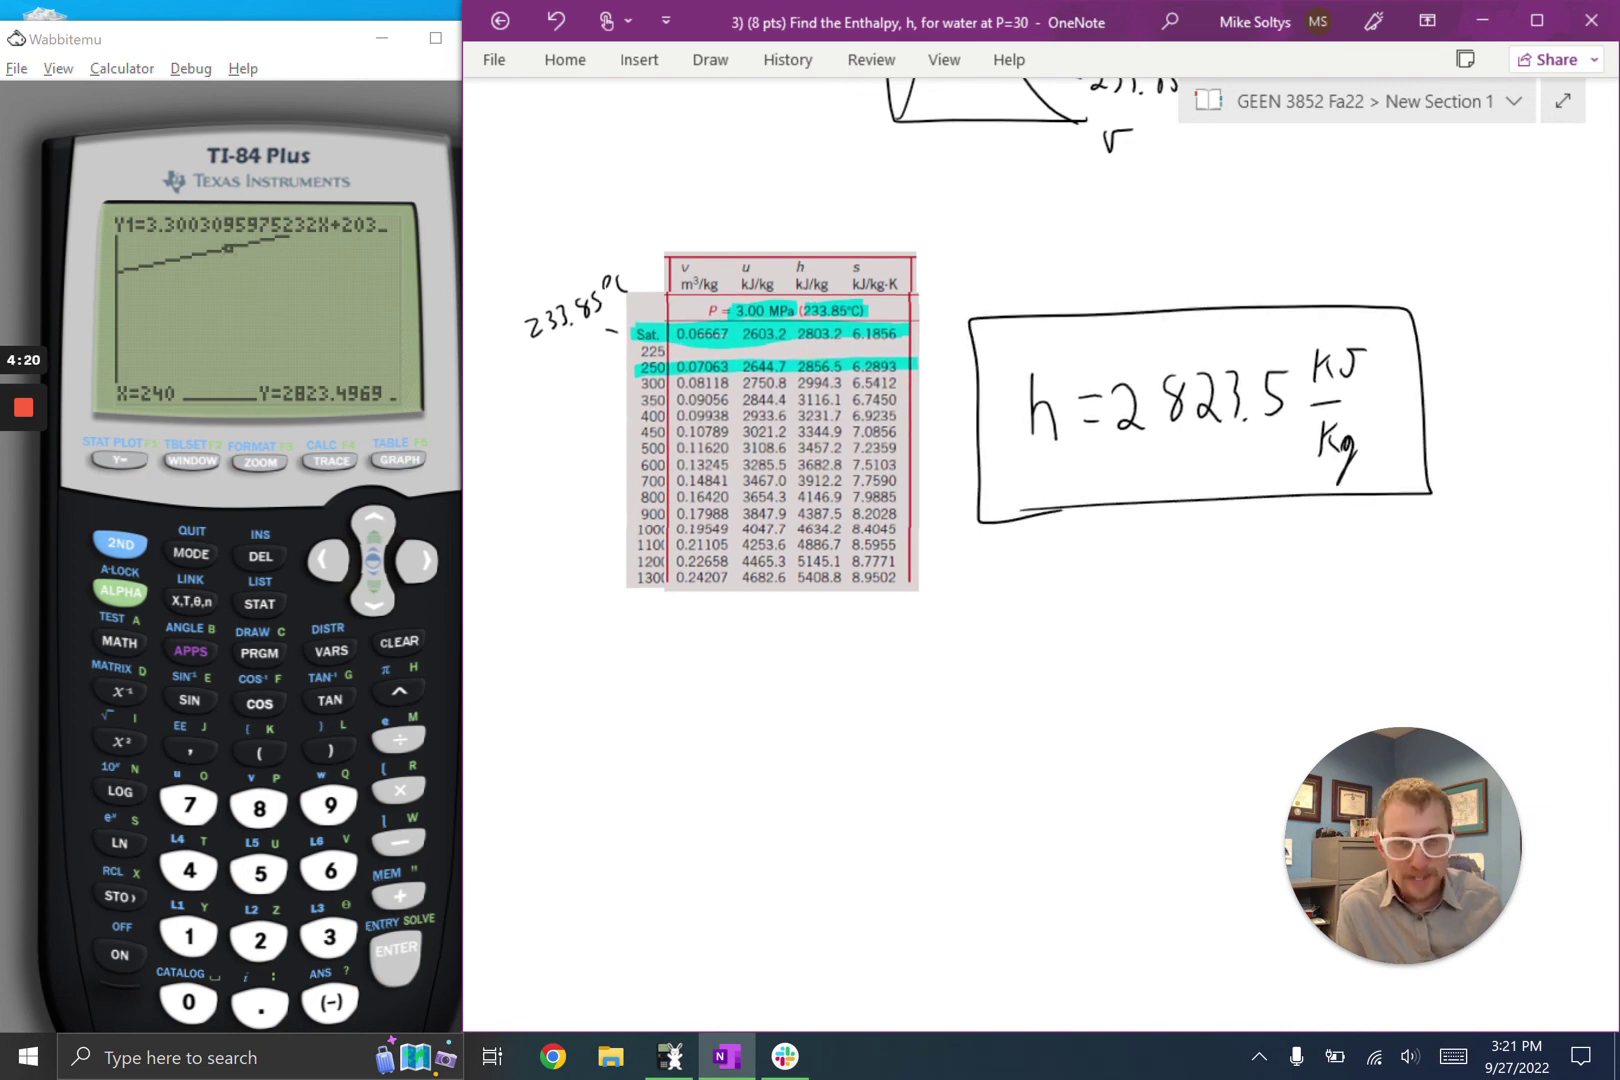